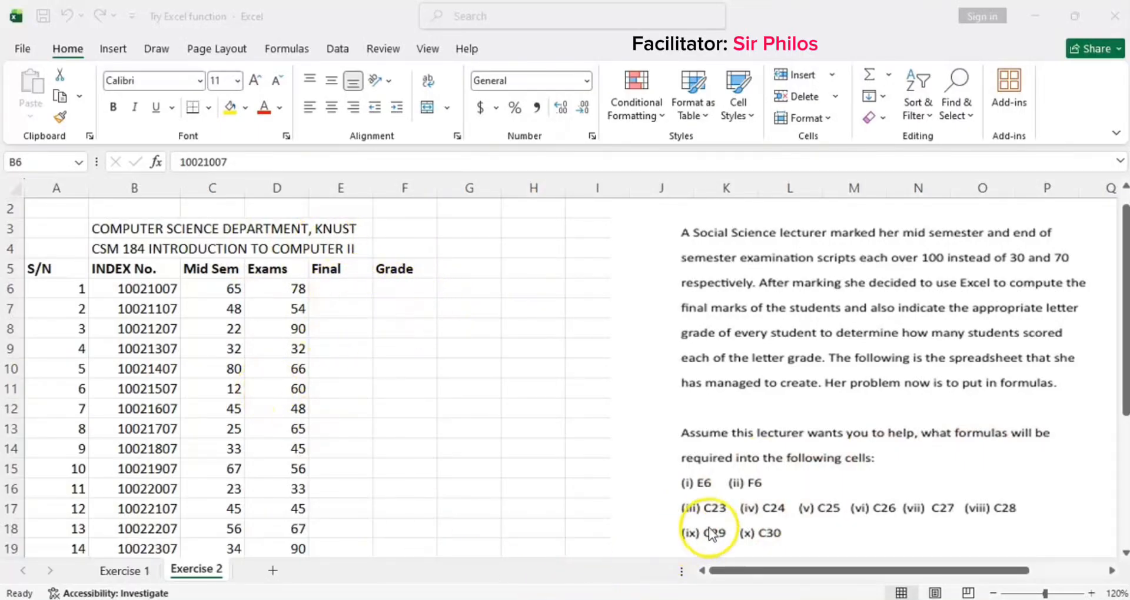
# Step: Scroll through the worksheet to review the score table and the grade summary rows below it
pyautogui.scroll(-2, 357, 435)
pyautogui.scroll(-3, 357, 435)
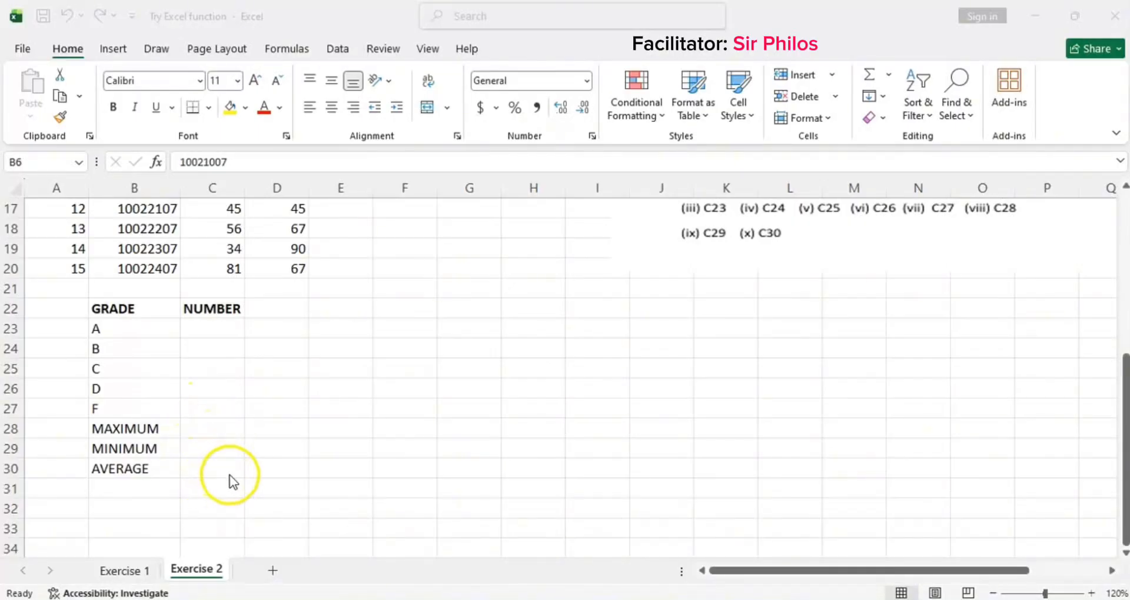
pyautogui.scroll(5, 230, 482)
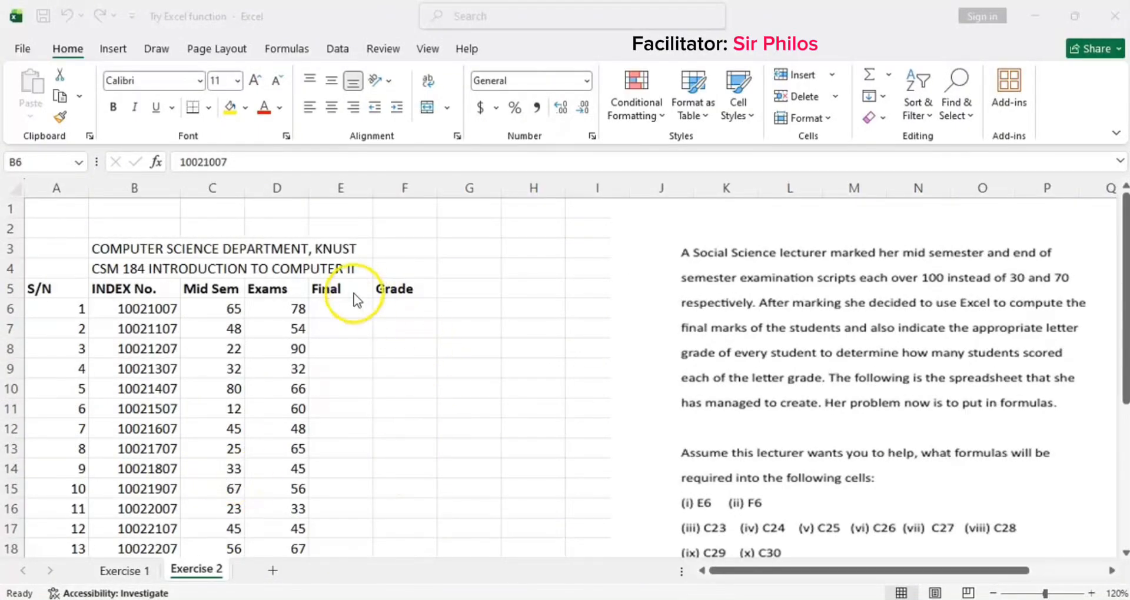
# Step: Enter the formula =C6*30/100+D6*70/100 in cell E6 to compute the first student's final mark
pyautogui.click(340, 309)
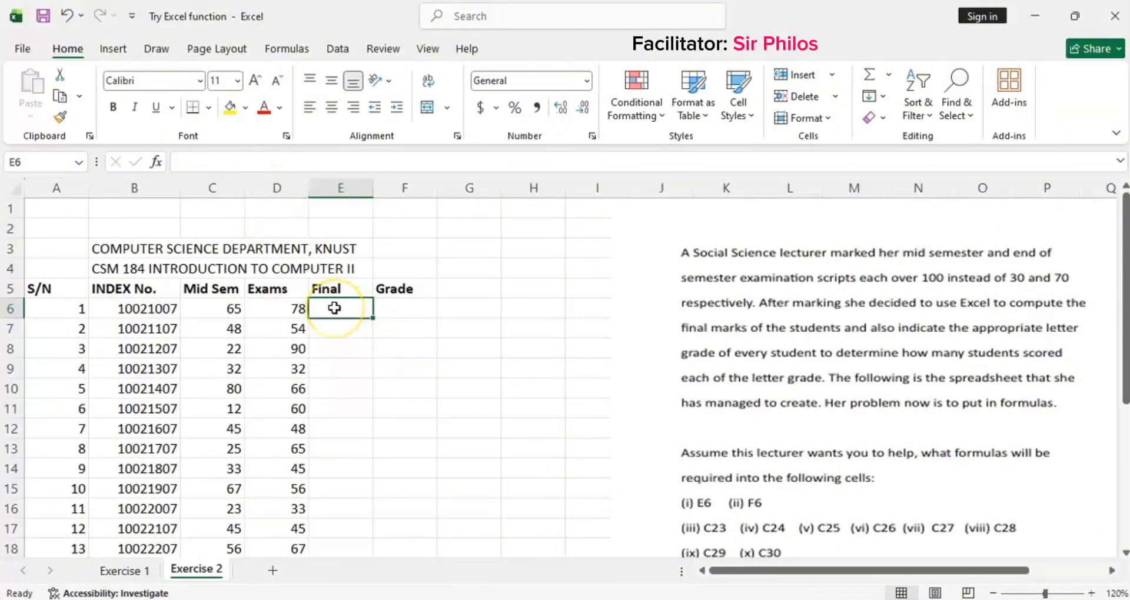
pyautogui.write('=')
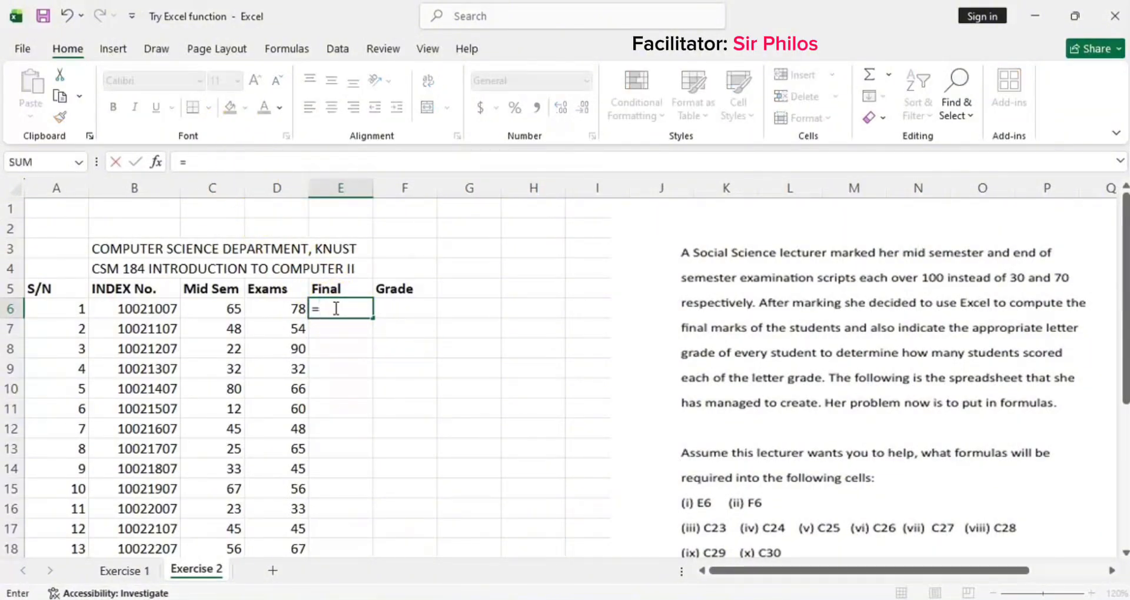
pyautogui.write('IF')
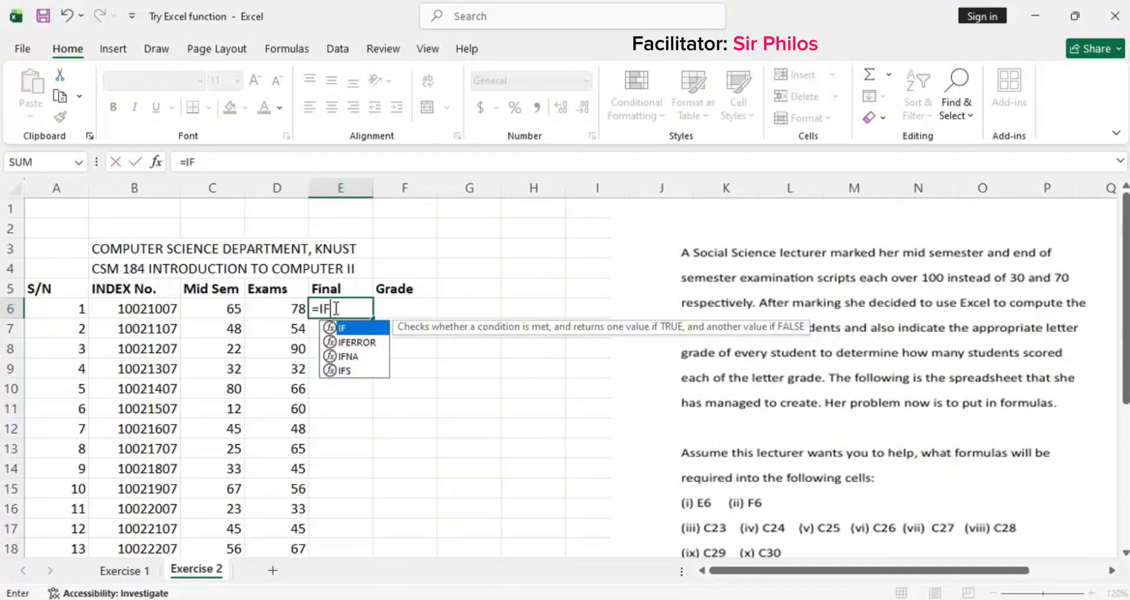
pyautogui.press('BackSpace')
pyautogui.press('BackSpace')
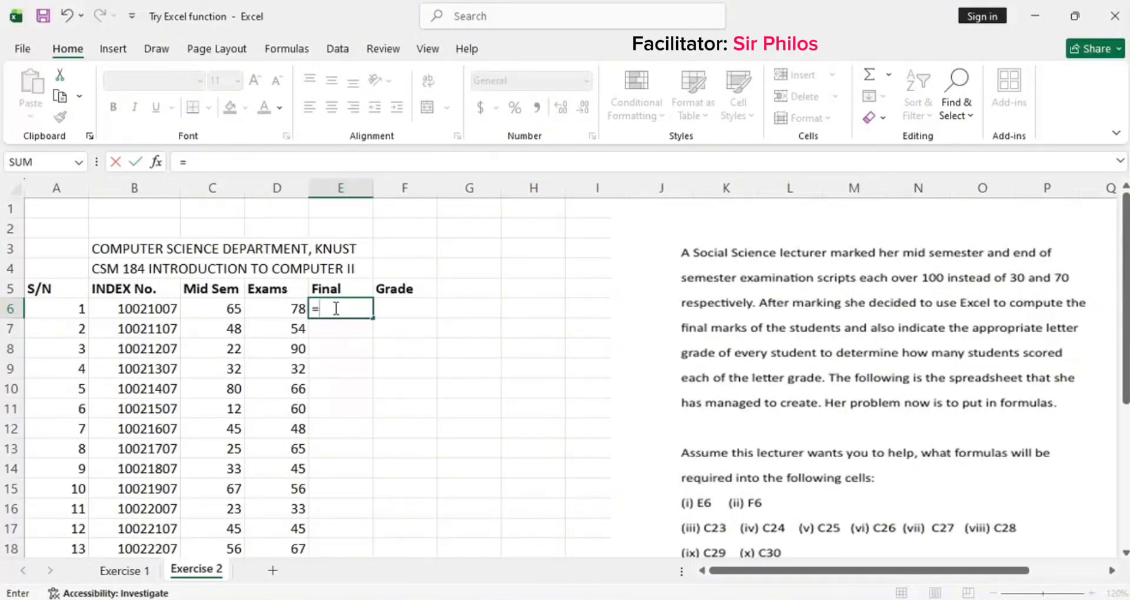
pyautogui.click(217, 308)
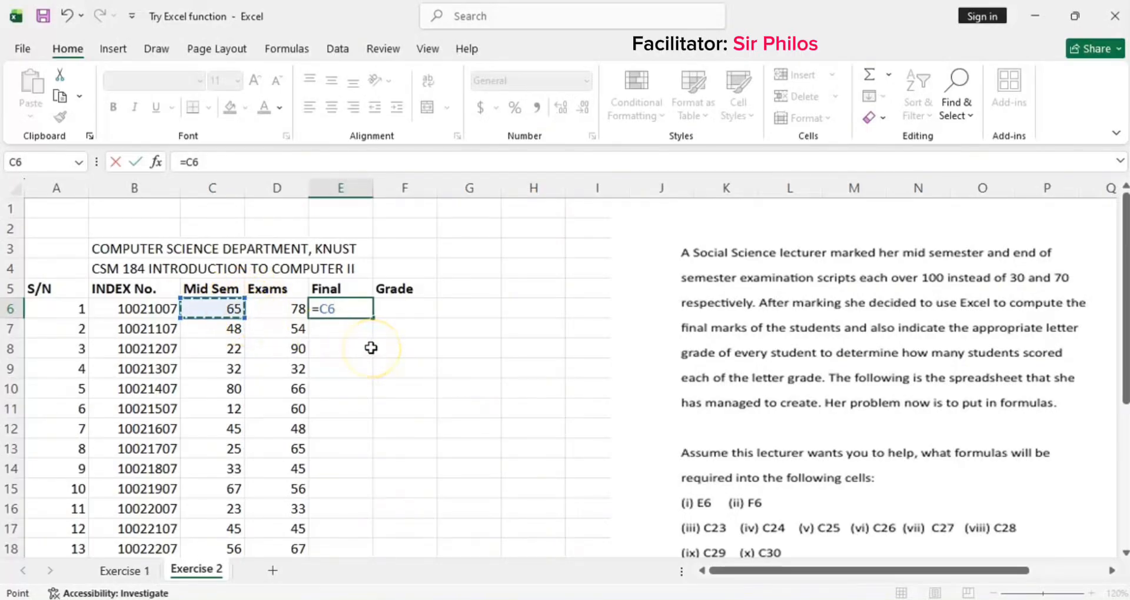
pyautogui.write('*')
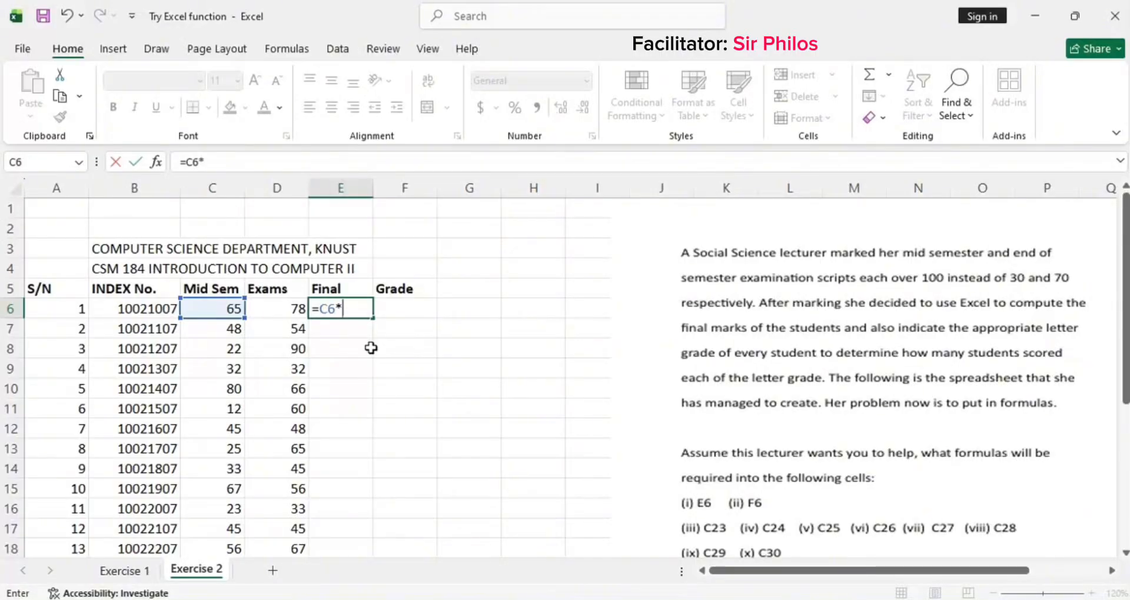
pyautogui.write('30/100+')
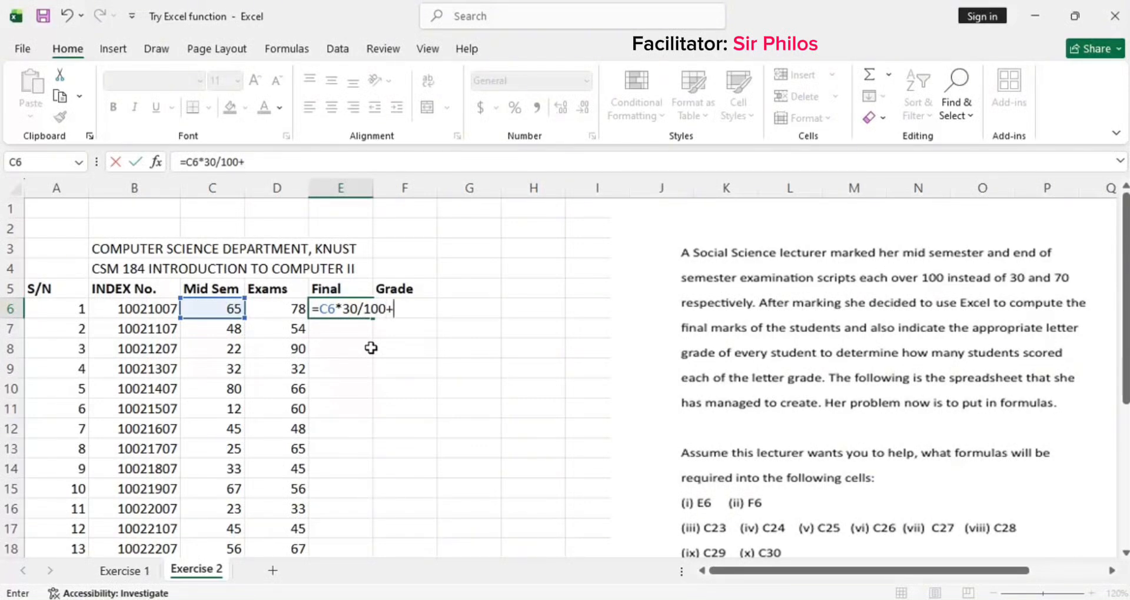
pyautogui.click(282, 309)
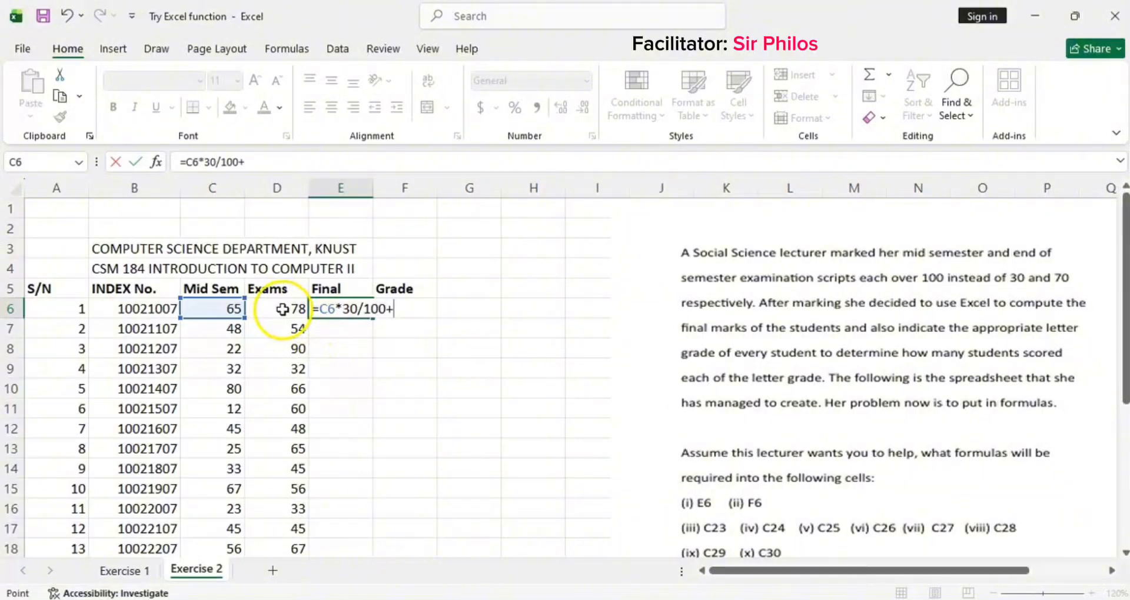
pyautogui.click(283, 310)
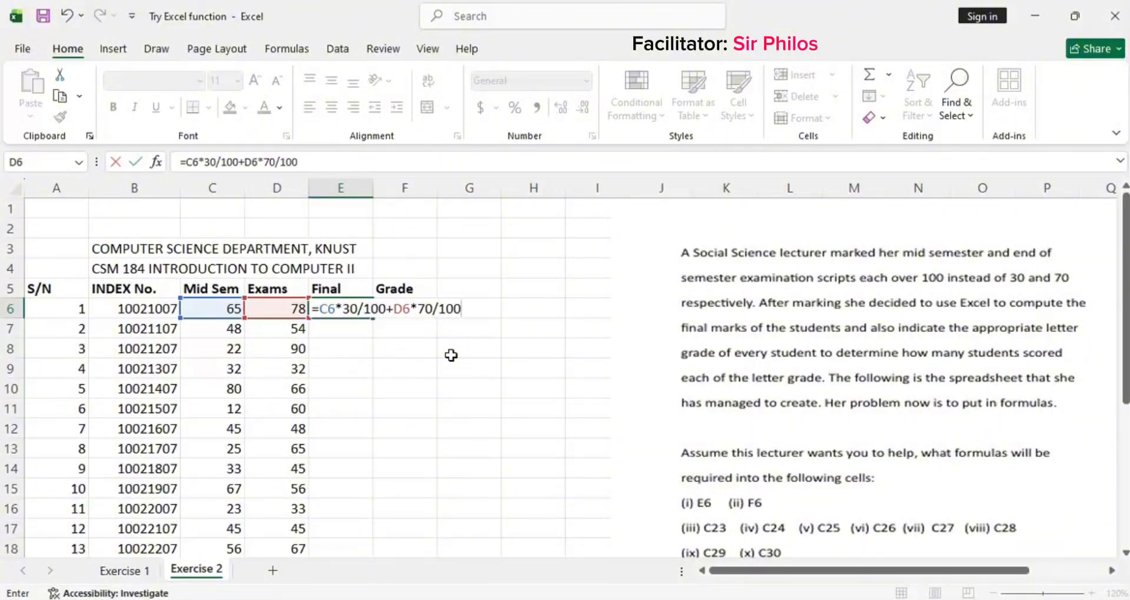
pyautogui.press('Left')
pyautogui.press('Left')
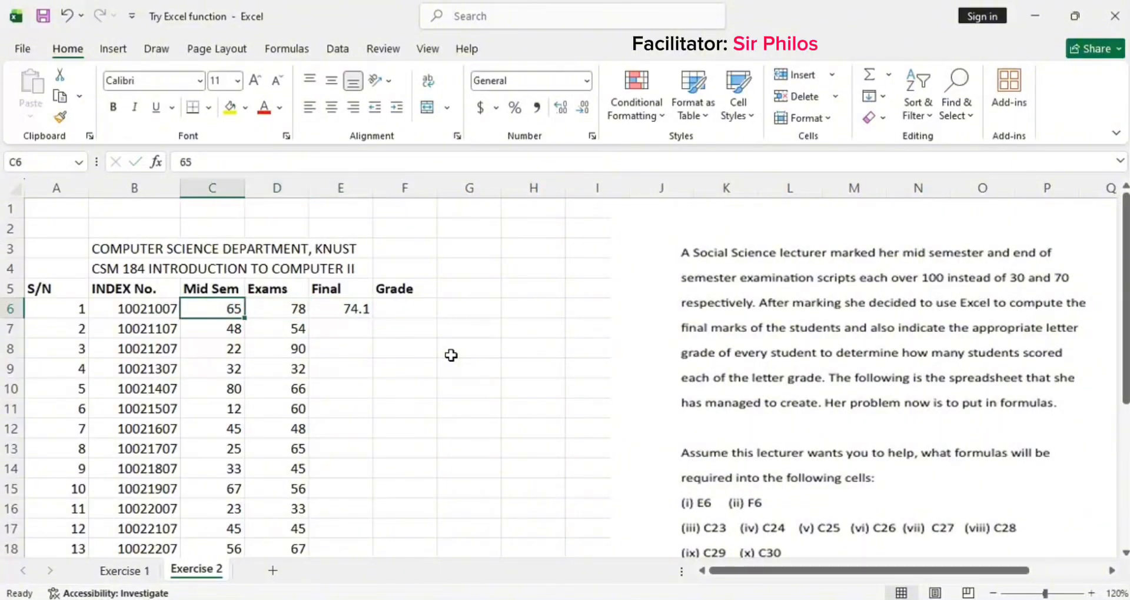
# Step: Add parentheses around the mid-semester term of E6's formula
pyautogui.click(353, 309)
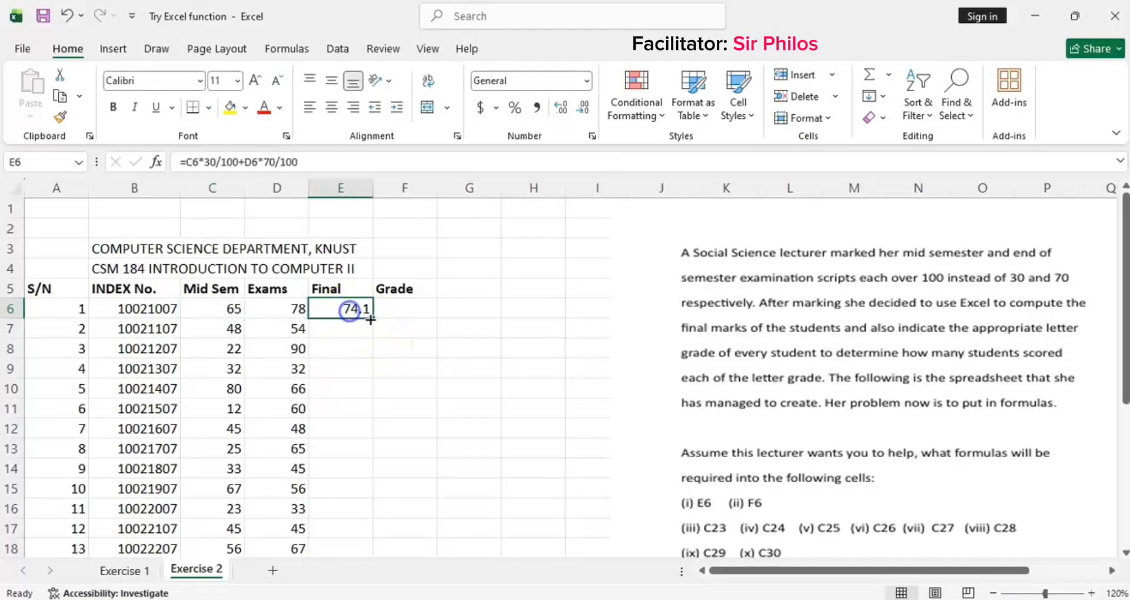
pyautogui.doubleClick(358, 310)
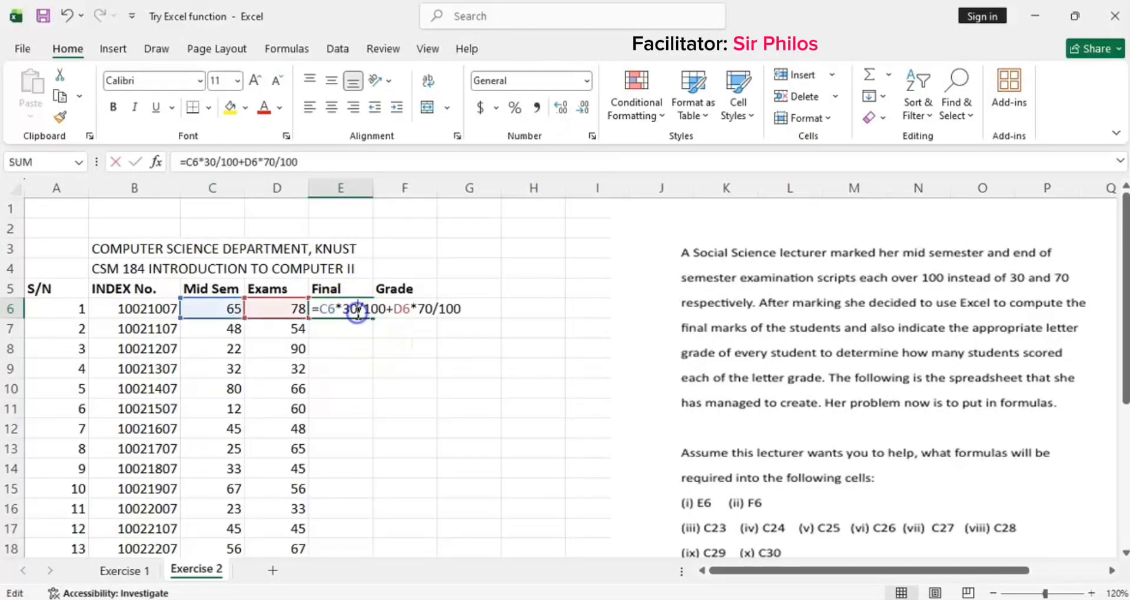
pyautogui.click(322, 307)
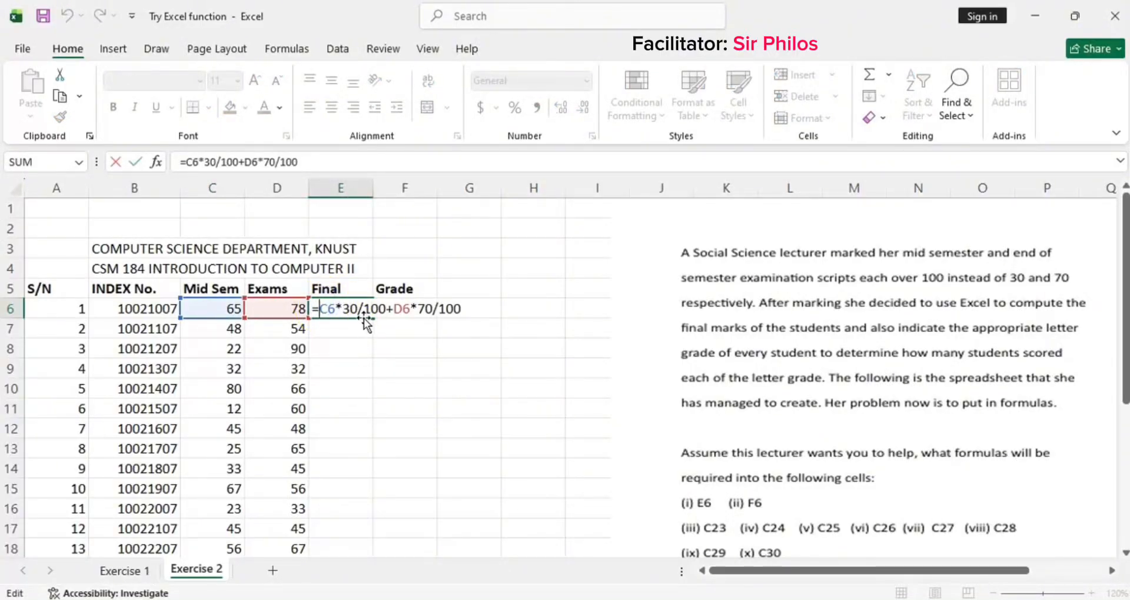
pyautogui.write('(')
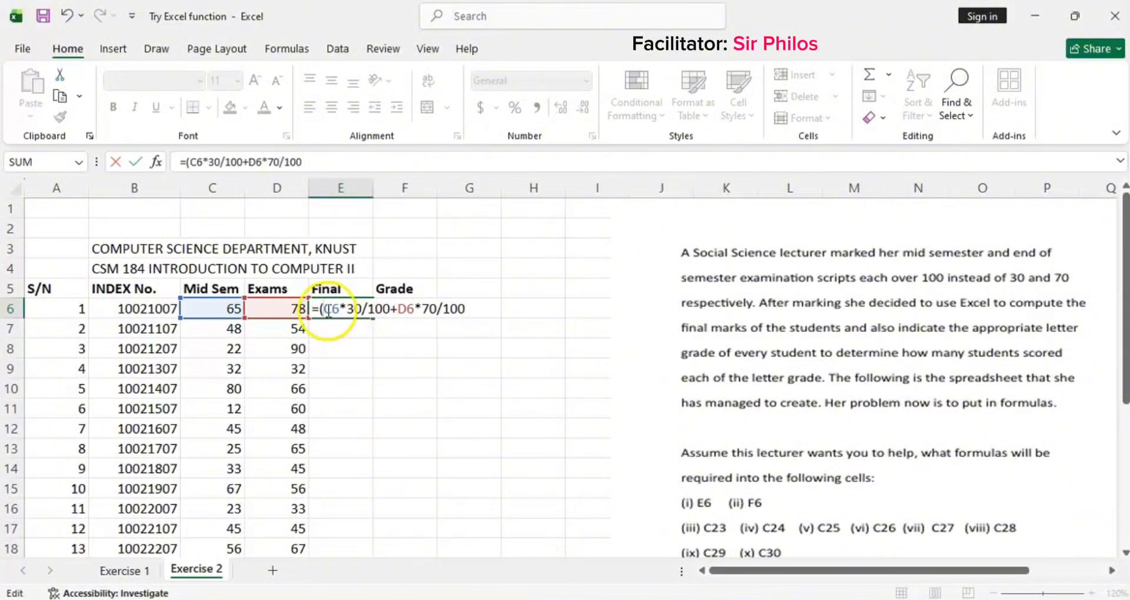
pyautogui.click(391, 308)
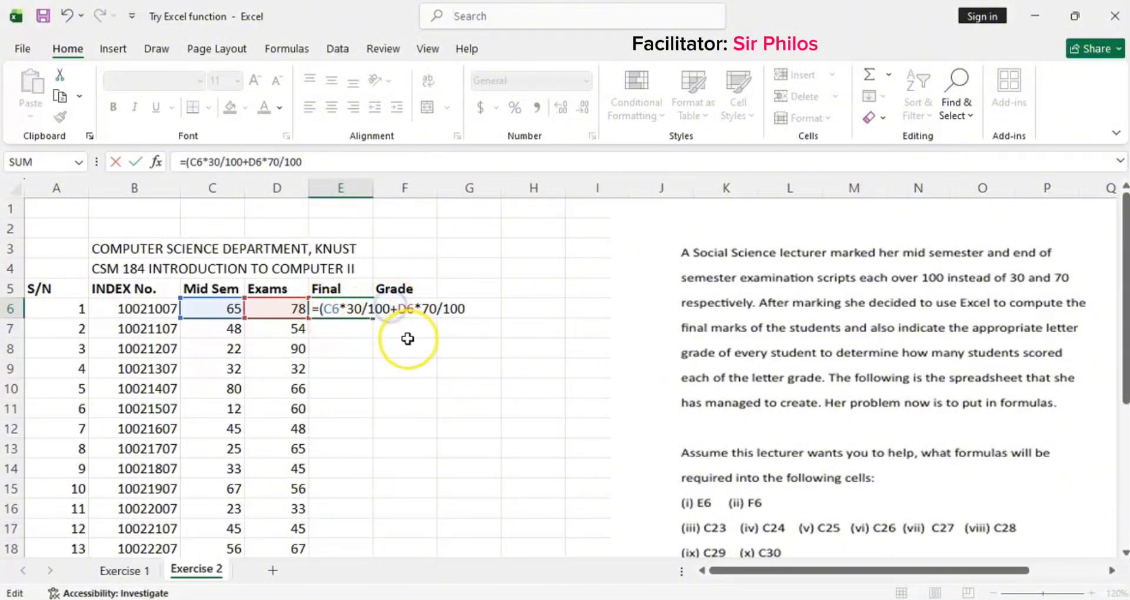
pyautogui.write(')')
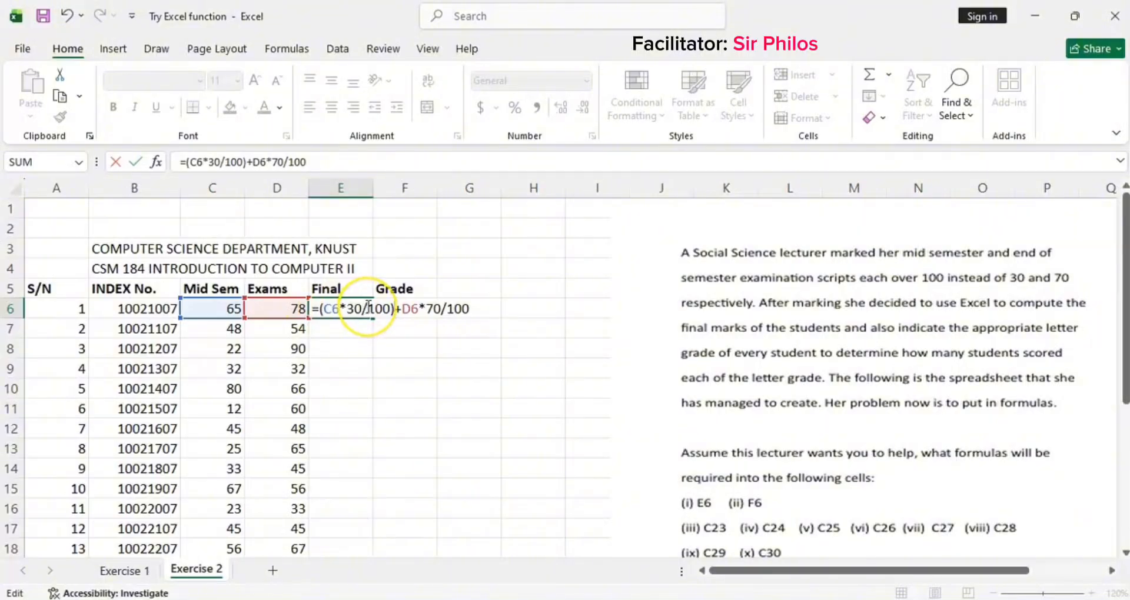
# Step: Clear E6 and re-enter the final mark as =(C6*30/100)+(D6*70/100)
pyautogui.hotkey('ctrl', 'a')
pyautogui.press('BackSpace')
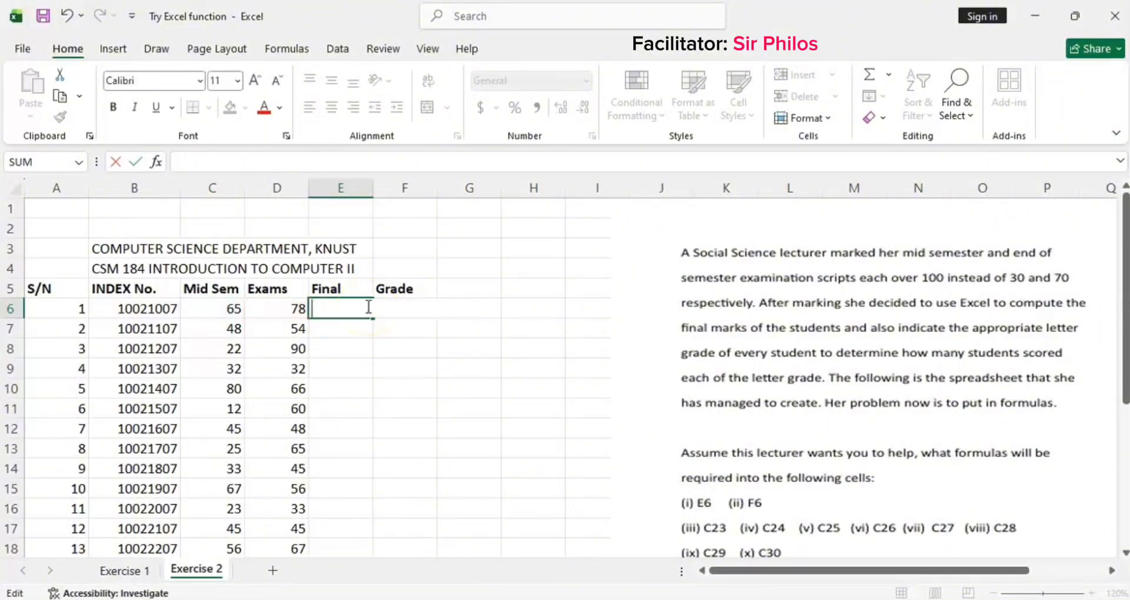
pyautogui.write('=(')
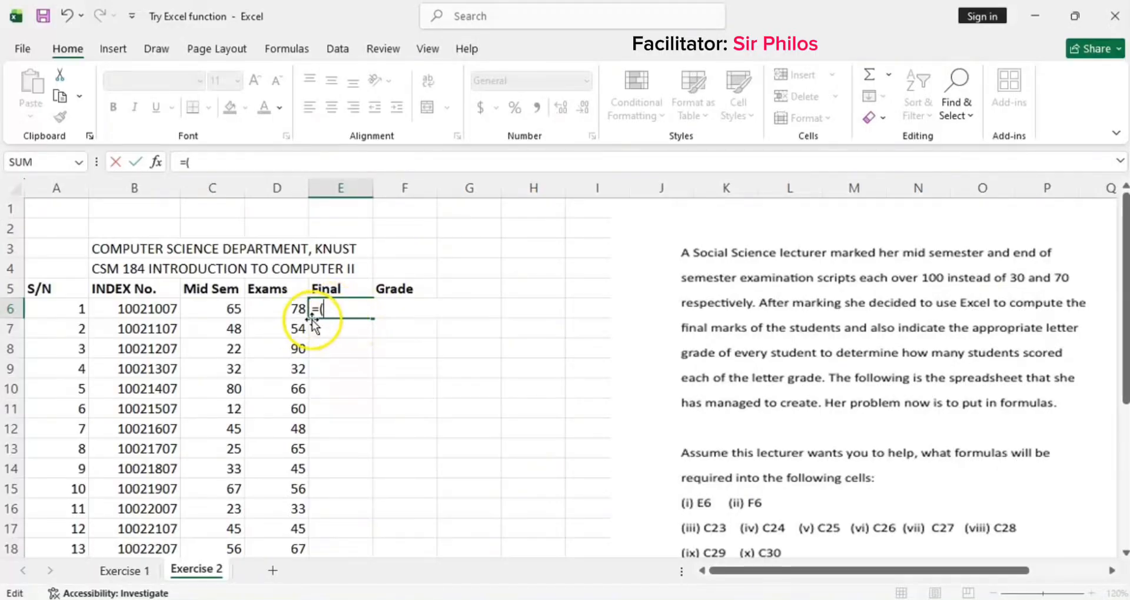
pyautogui.click(222, 310)
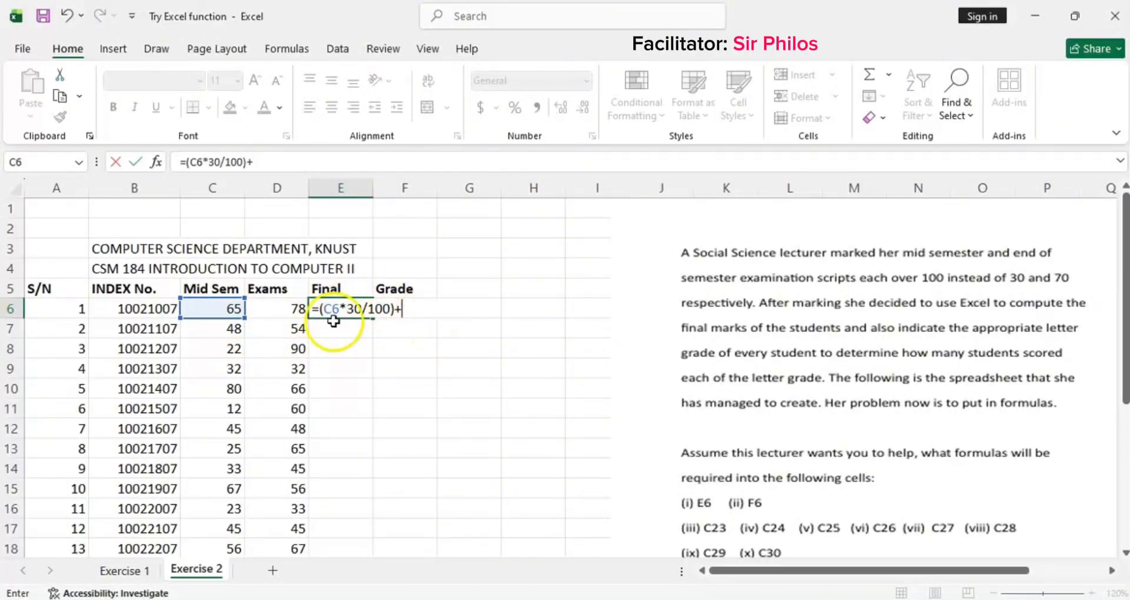
pyautogui.click(292, 309)
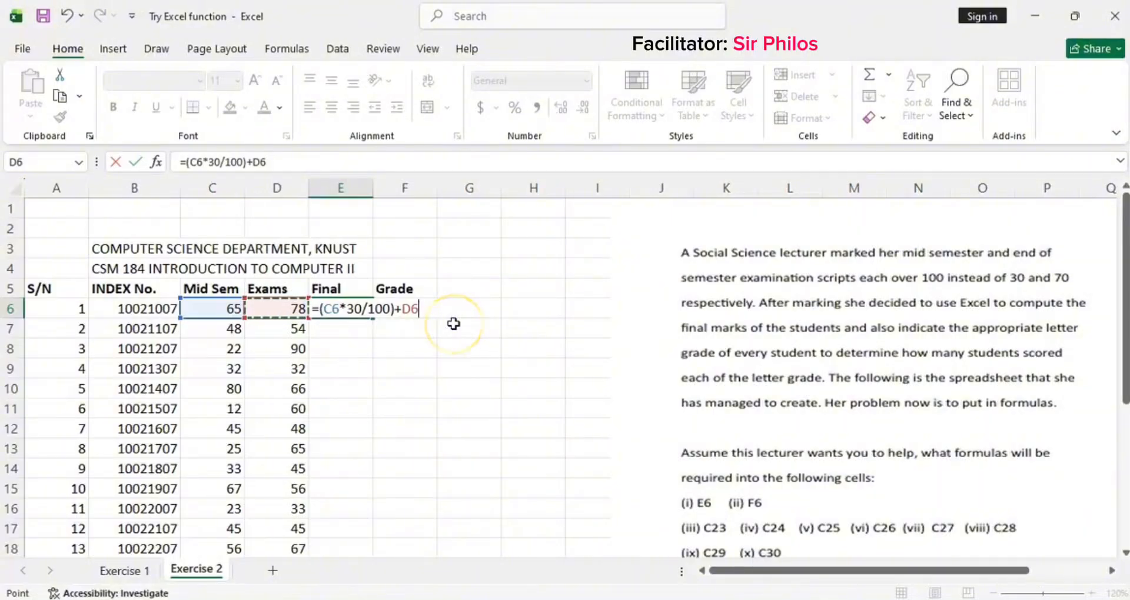
pyautogui.press('BackSpace')
pyautogui.press('BackSpace')
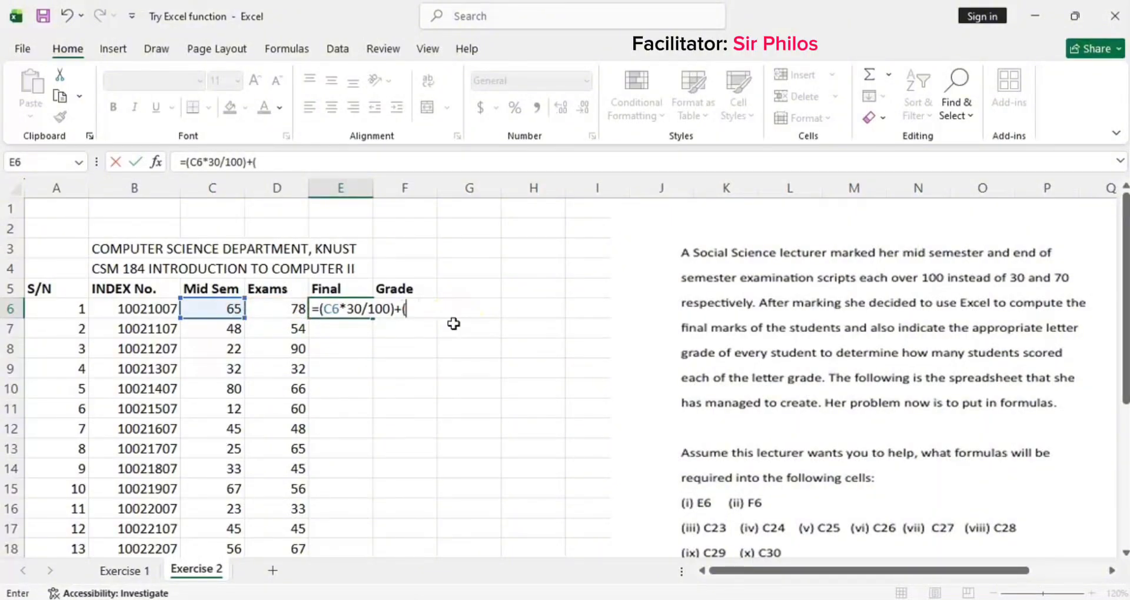
pyautogui.write('(')
pyautogui.click(292, 308)
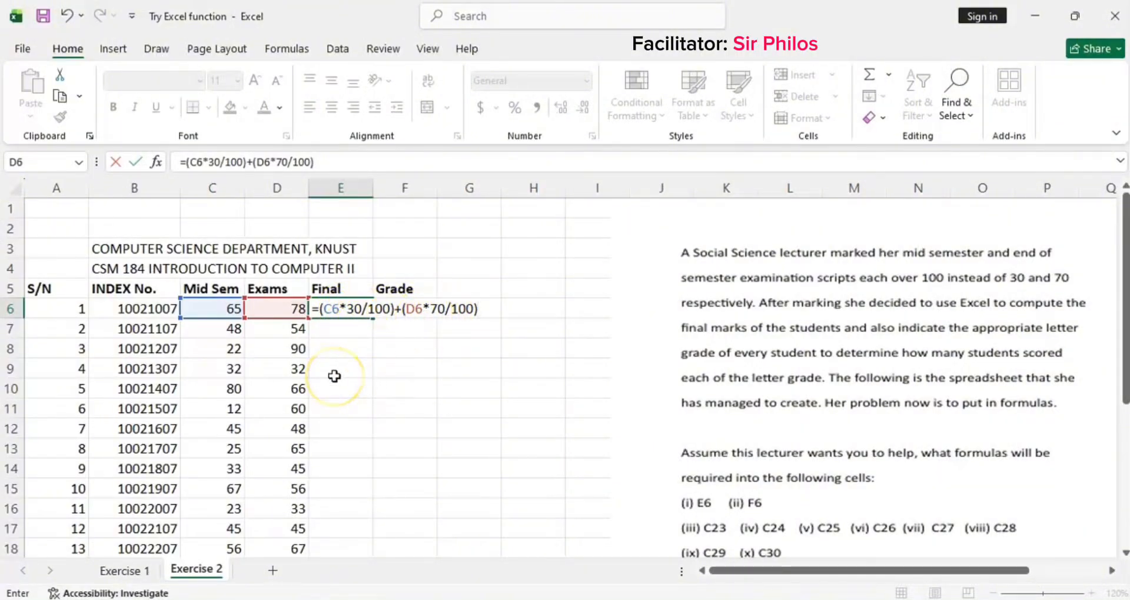
pyautogui.press('Return')
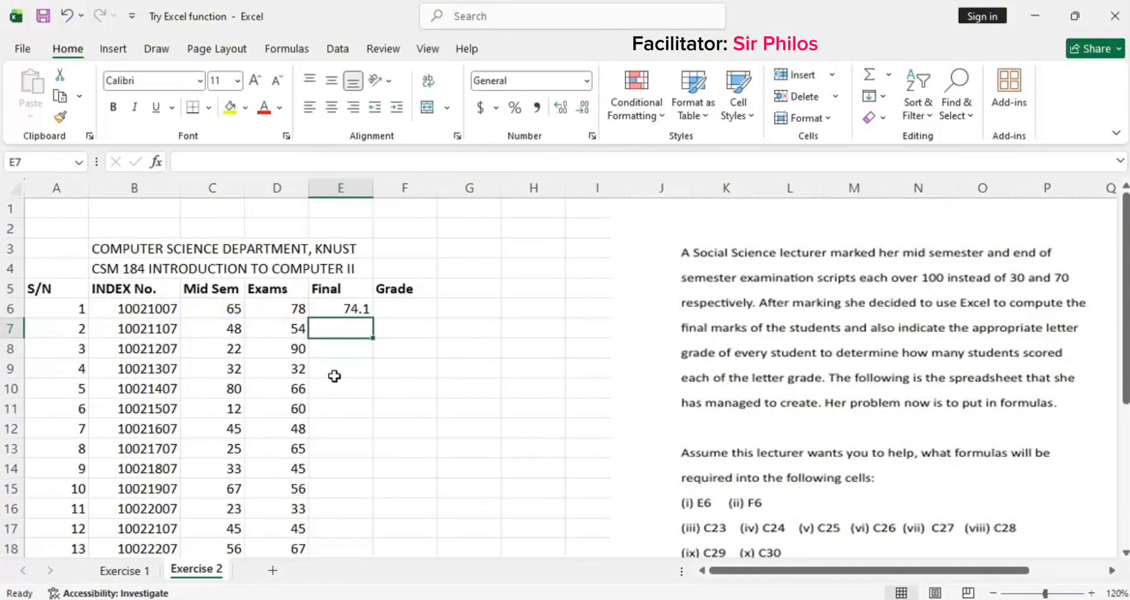
# Step: Fill E6's final-mark formula down column E for all fifteen students
pyautogui.click(363, 305)
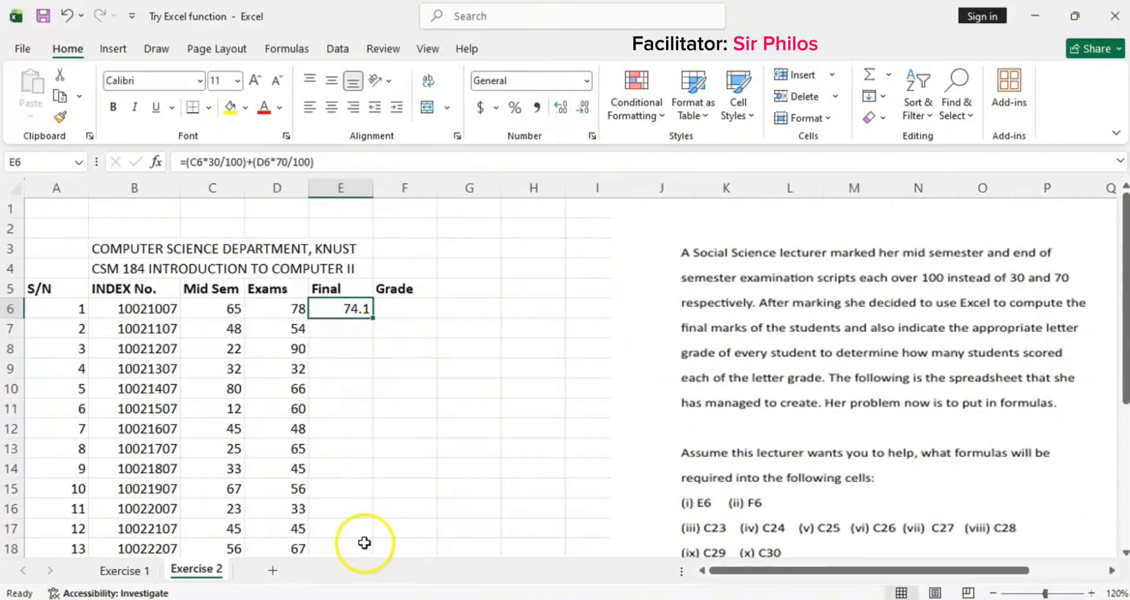
pyautogui.doubleClick(374, 318)
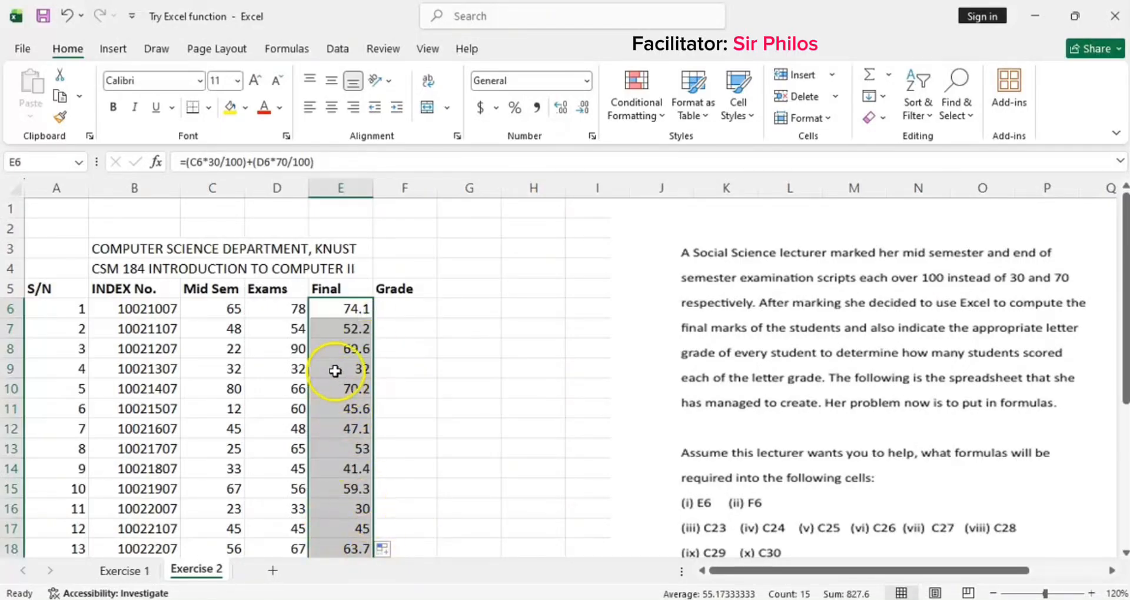
pyautogui.scroll(-3, 335, 371)
pyautogui.scroll(1, 337, 408)
pyautogui.scroll(3, 338, 407)
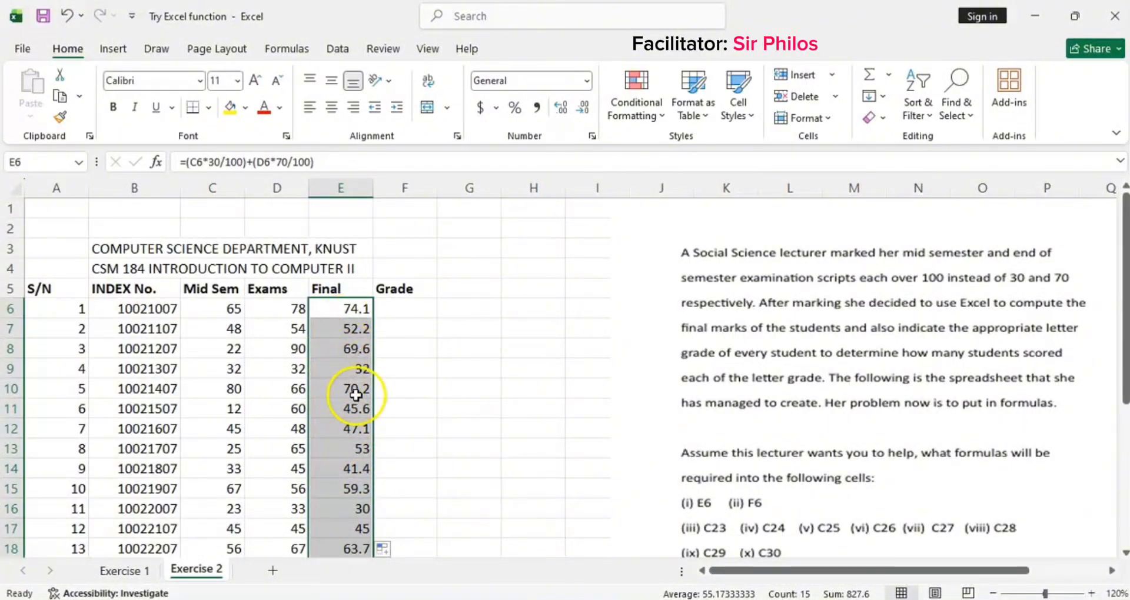
# Step: Inspect row 8's copied final-mark formula against its mid-semester and exam scores
pyautogui.click(354, 350)
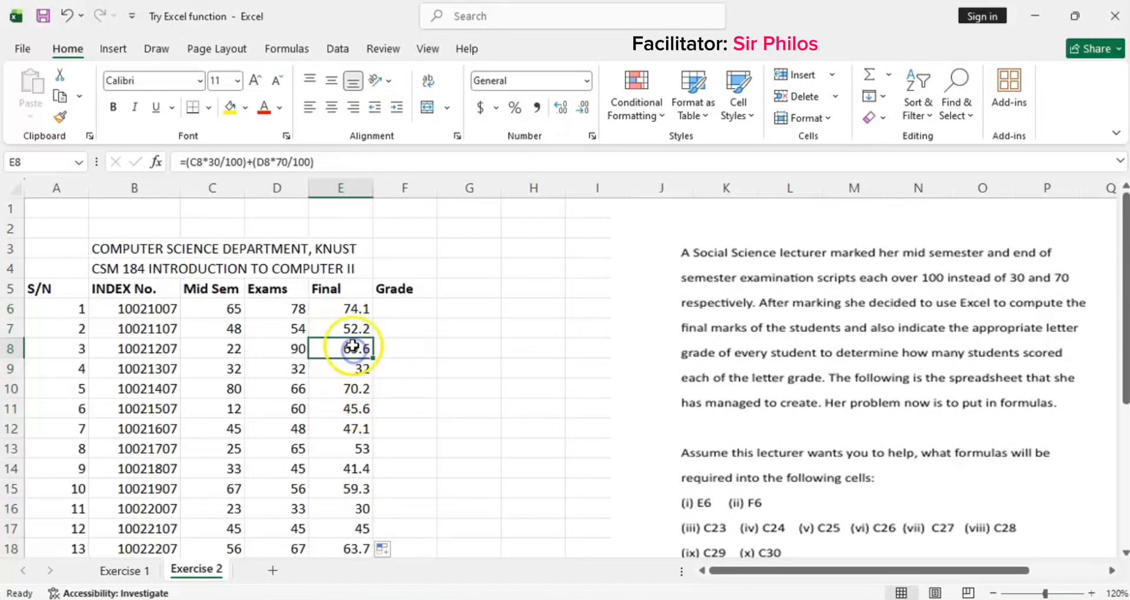
pyautogui.click(293, 348)
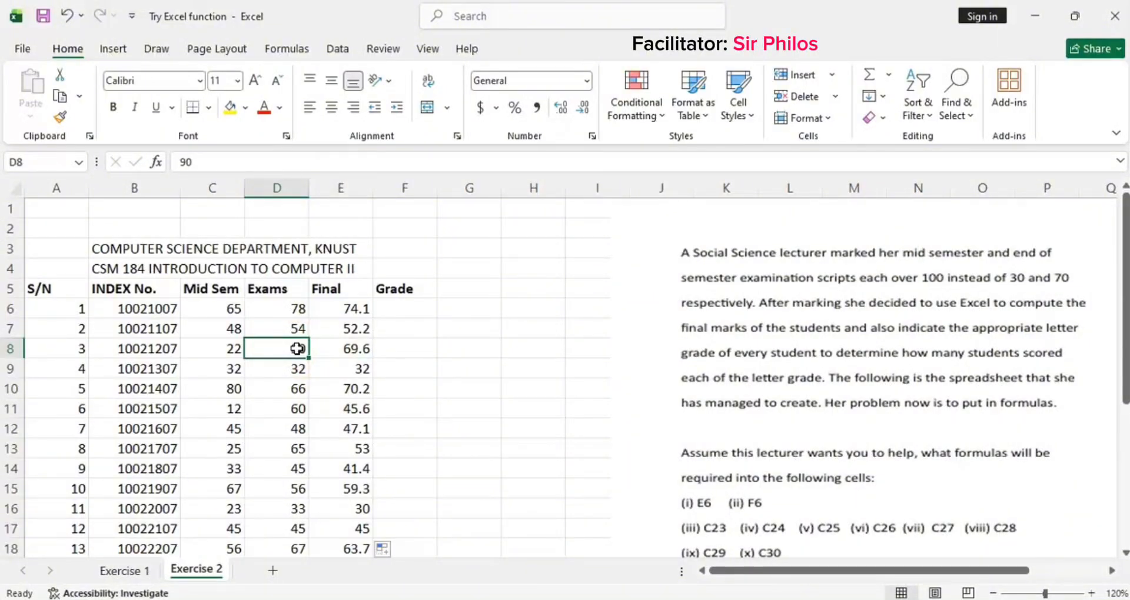
pyautogui.scroll(-3, 298, 348)
pyautogui.scroll(2, 298, 348)
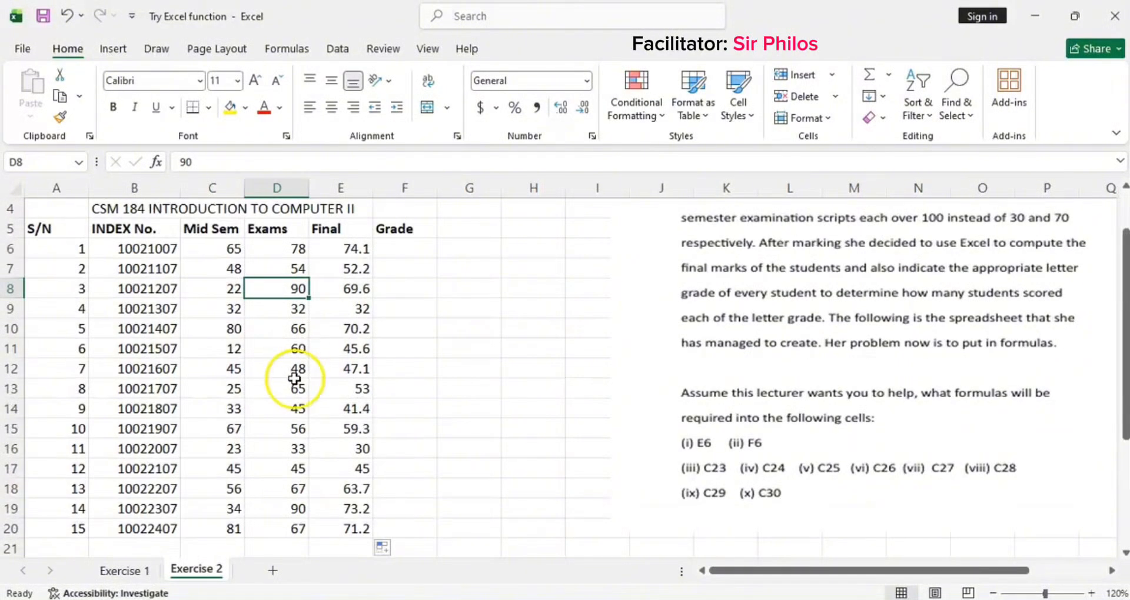
pyautogui.scroll(1, 275, 507)
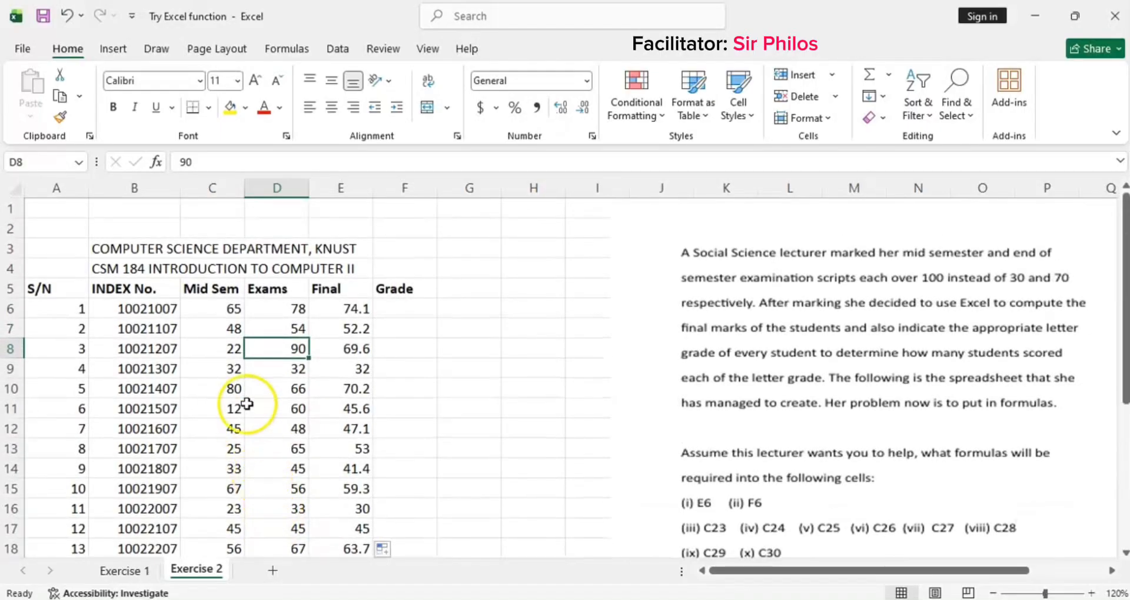
pyautogui.click(227, 349)
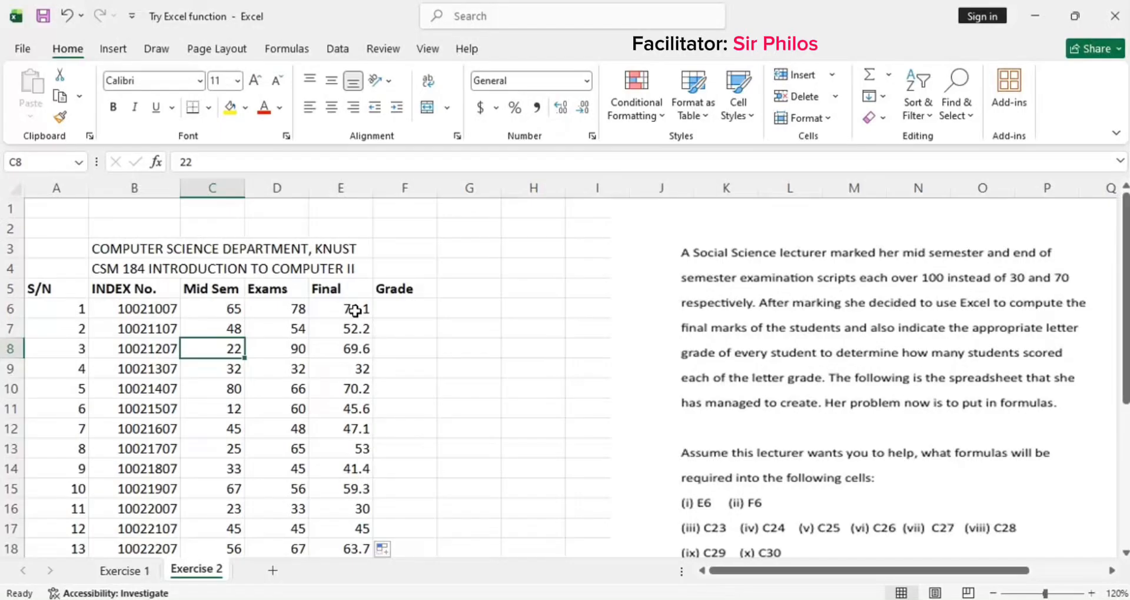
# Step: Start a grade formula in F6 with =IF(E6>=70, "A", as the first condition
pyautogui.click(404, 311)
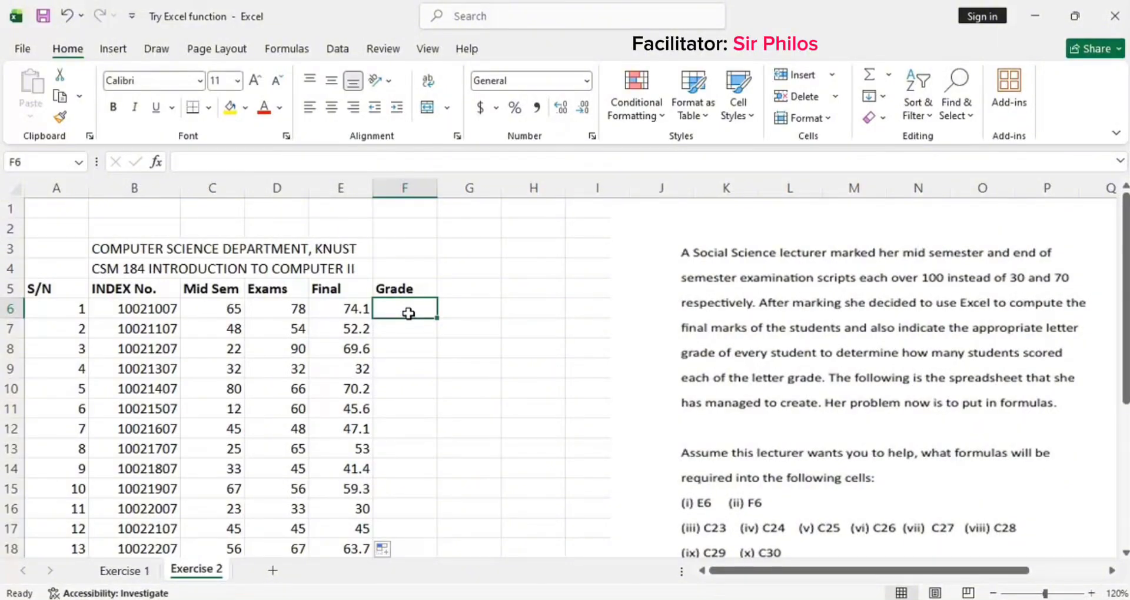
pyautogui.write('=')
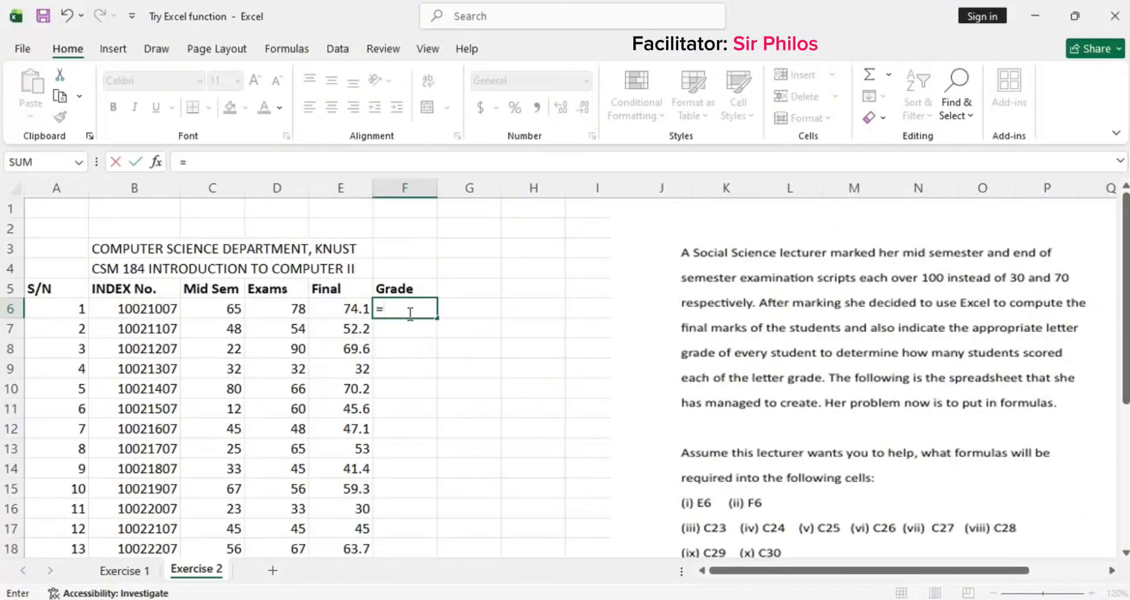
pyautogui.write('IF')
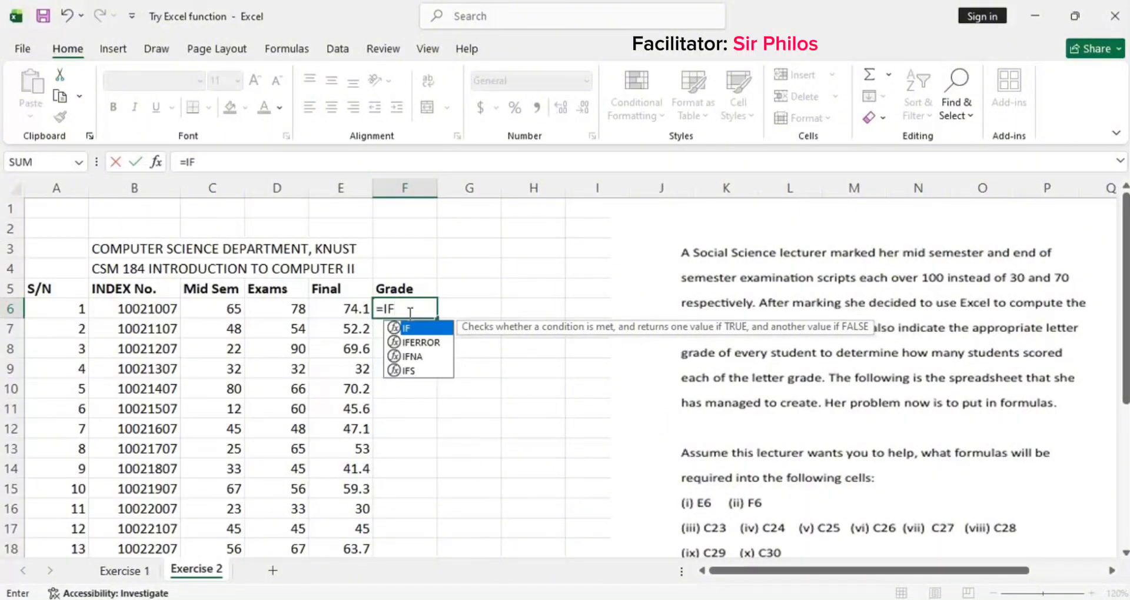
pyautogui.write('(')
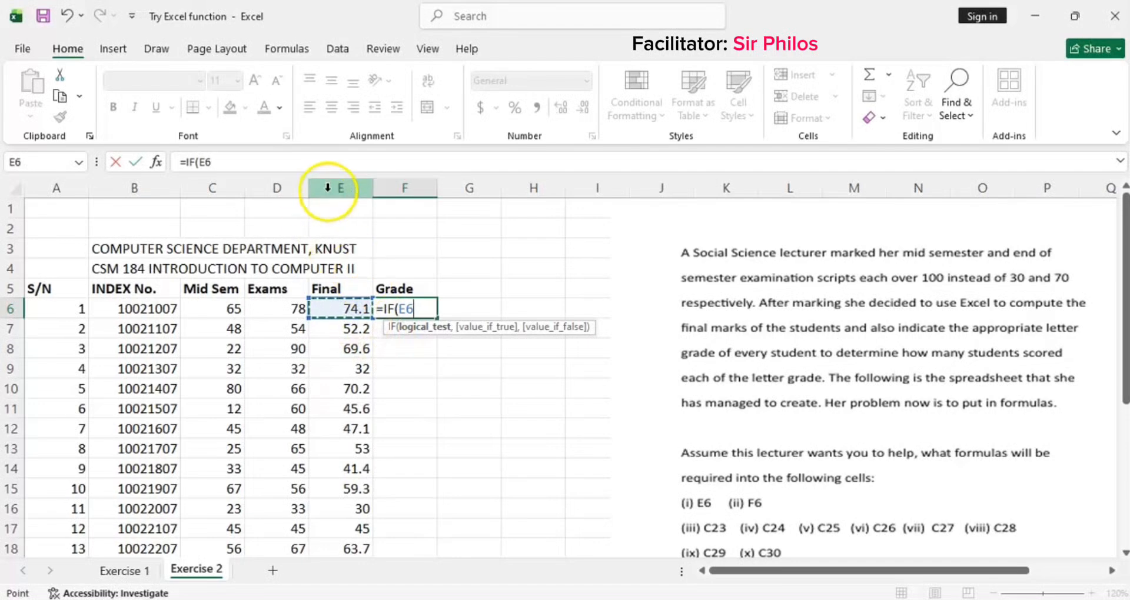
pyautogui.click(348, 306)
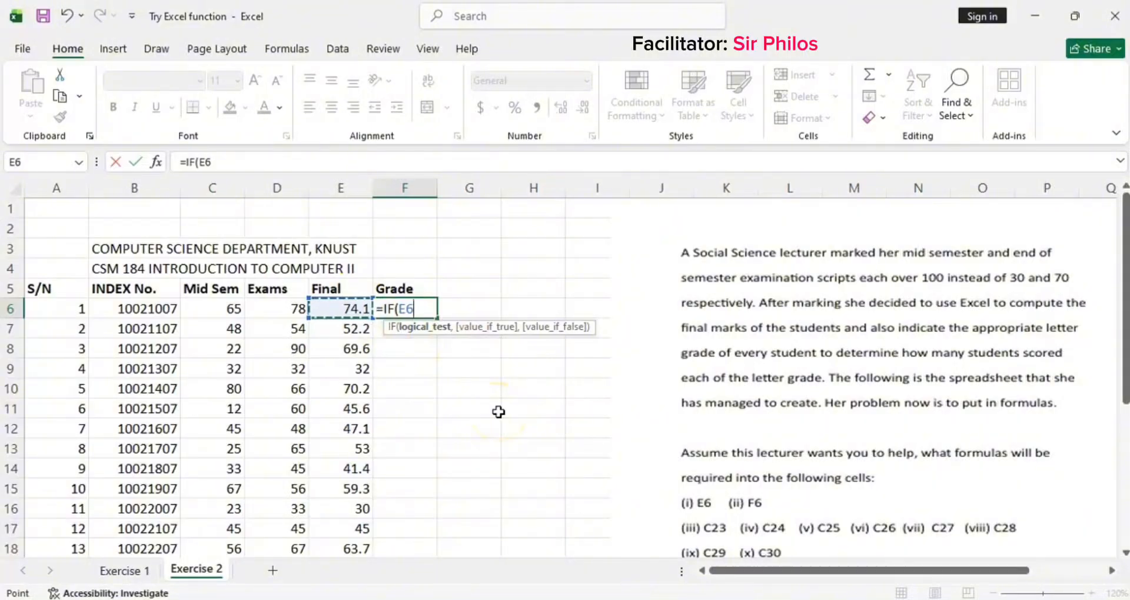
pyautogui.write('>=70')
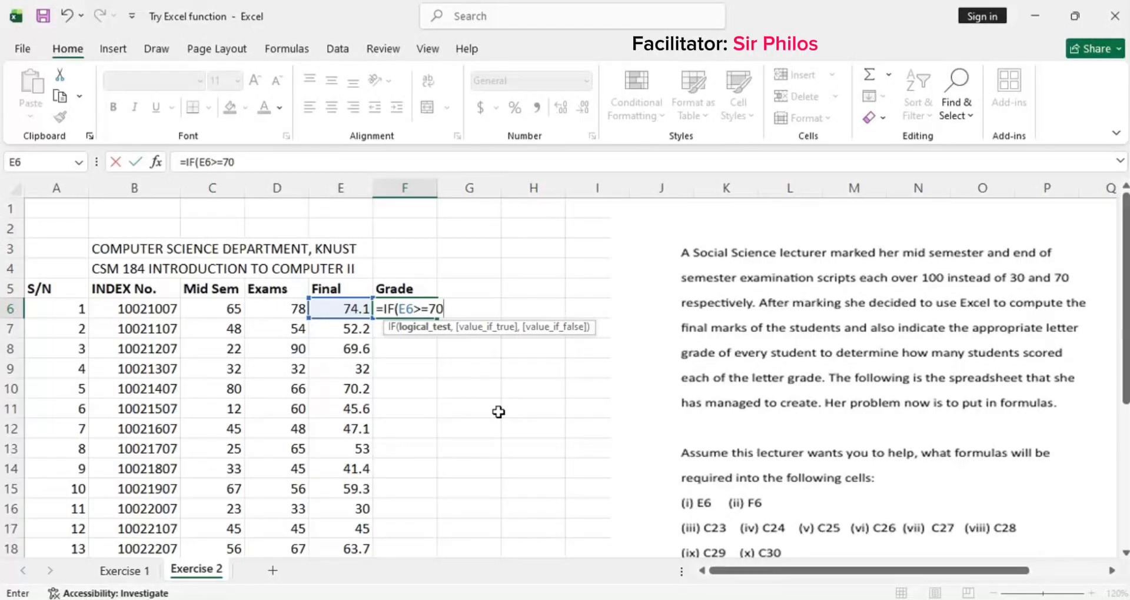
pyautogui.write(',')
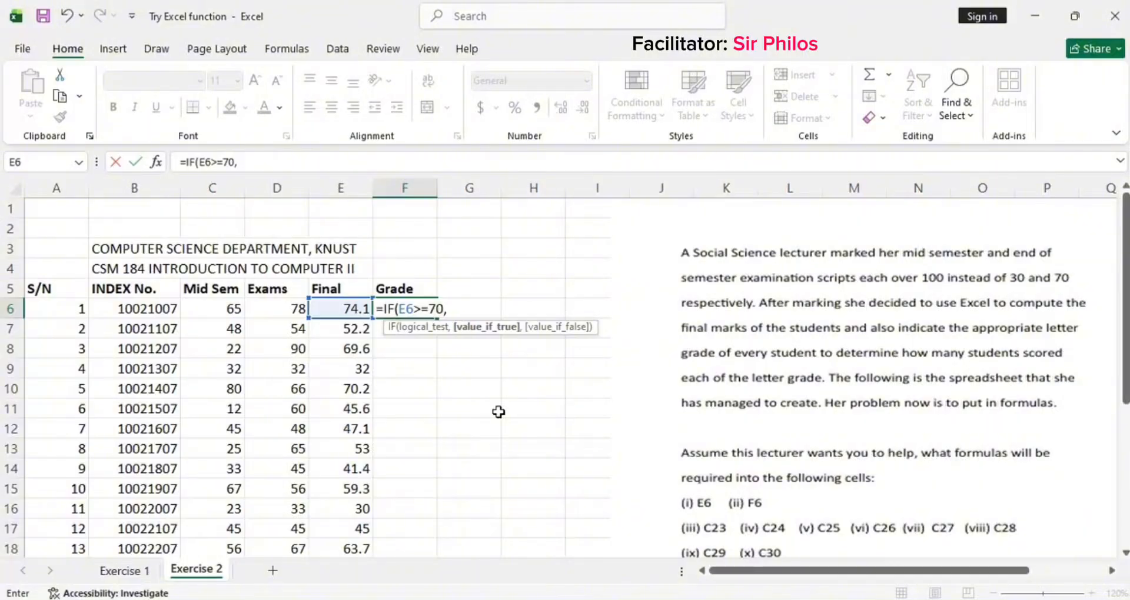
pyautogui.write(' "A')
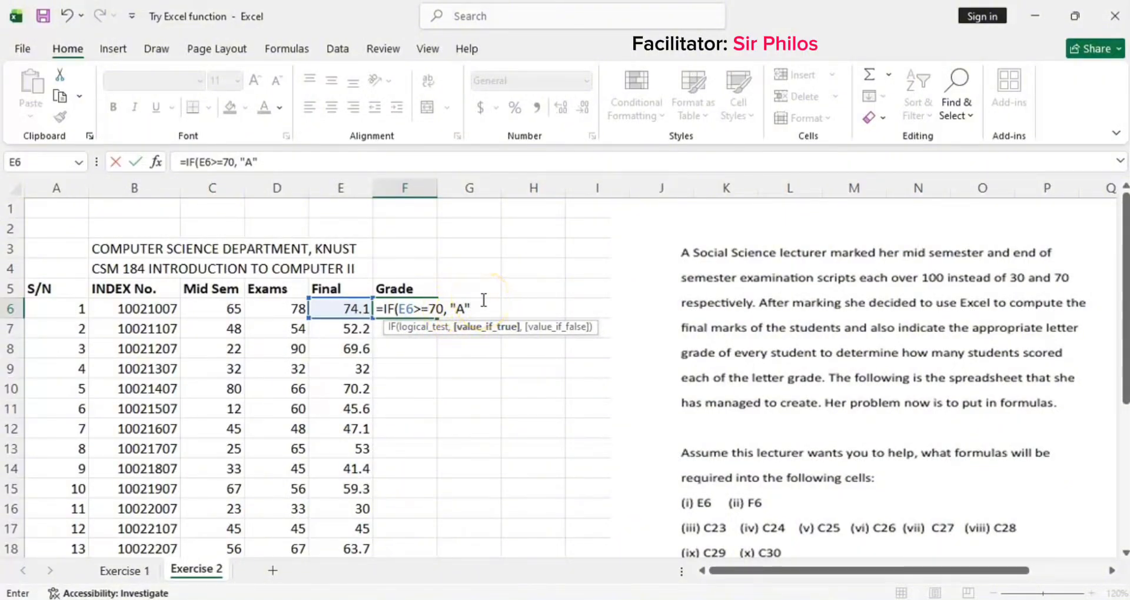
pyautogui.write(',')
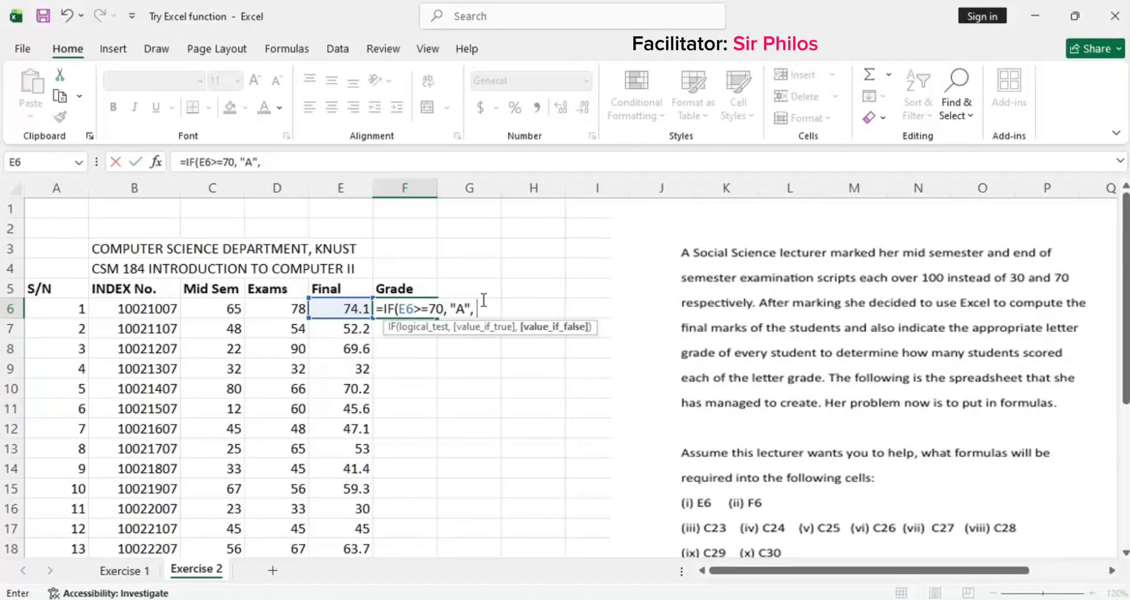
# Step: Nest a second condition IF(E6>=60, "B", into F6's grade formula
pyautogui.write('IF(')
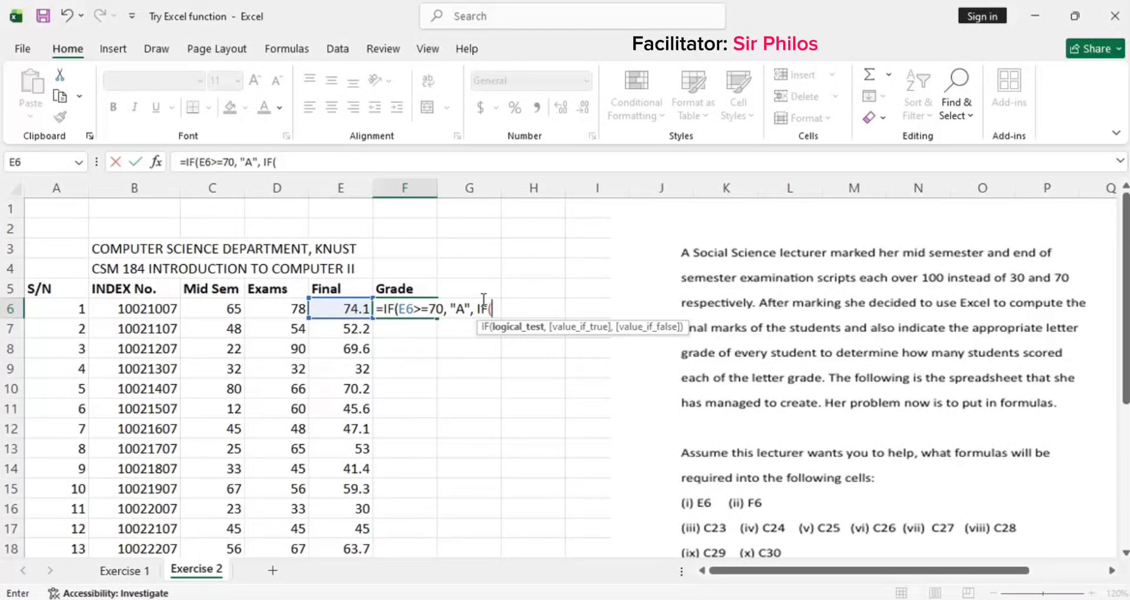
pyautogui.click(338, 309)
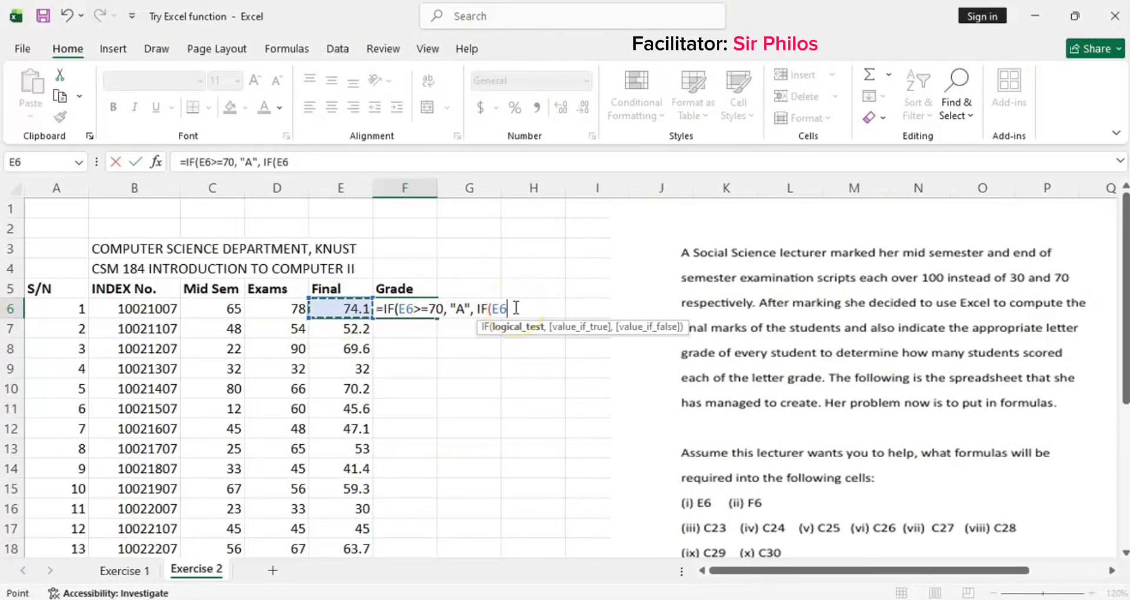
pyautogui.write('.')
pyautogui.press('BackSpace')
pyautogui.write('>')
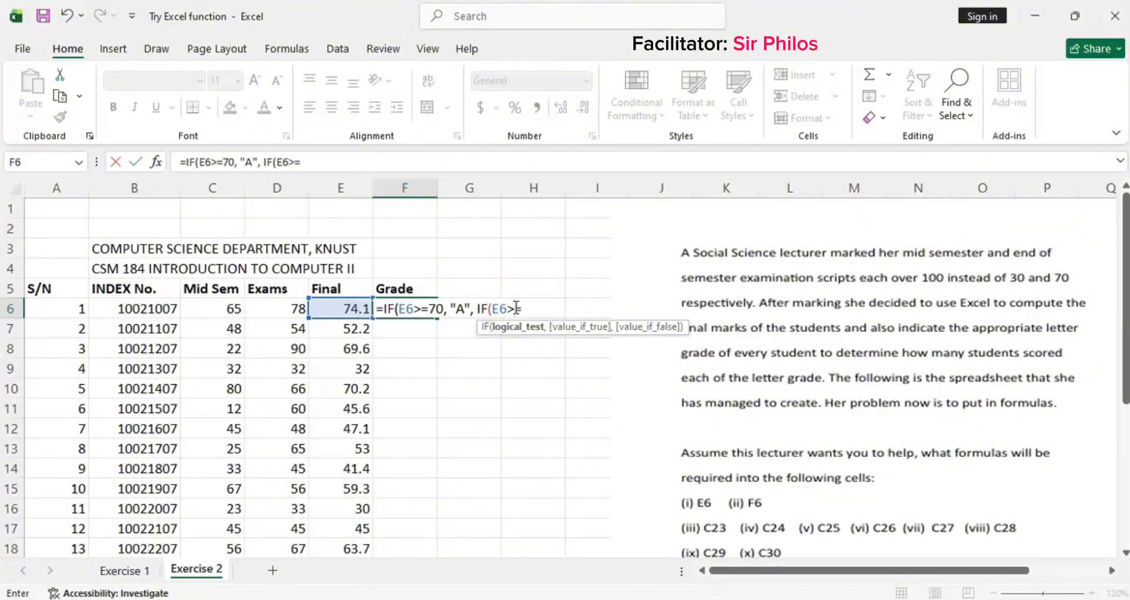
pyautogui.write('=60')
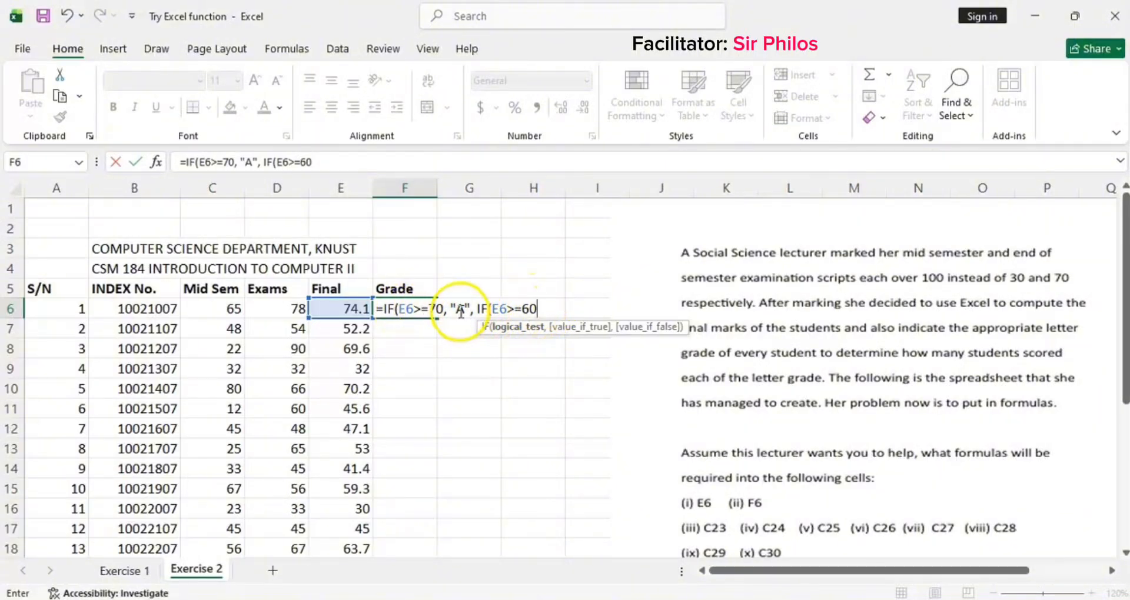
pyautogui.write(',')
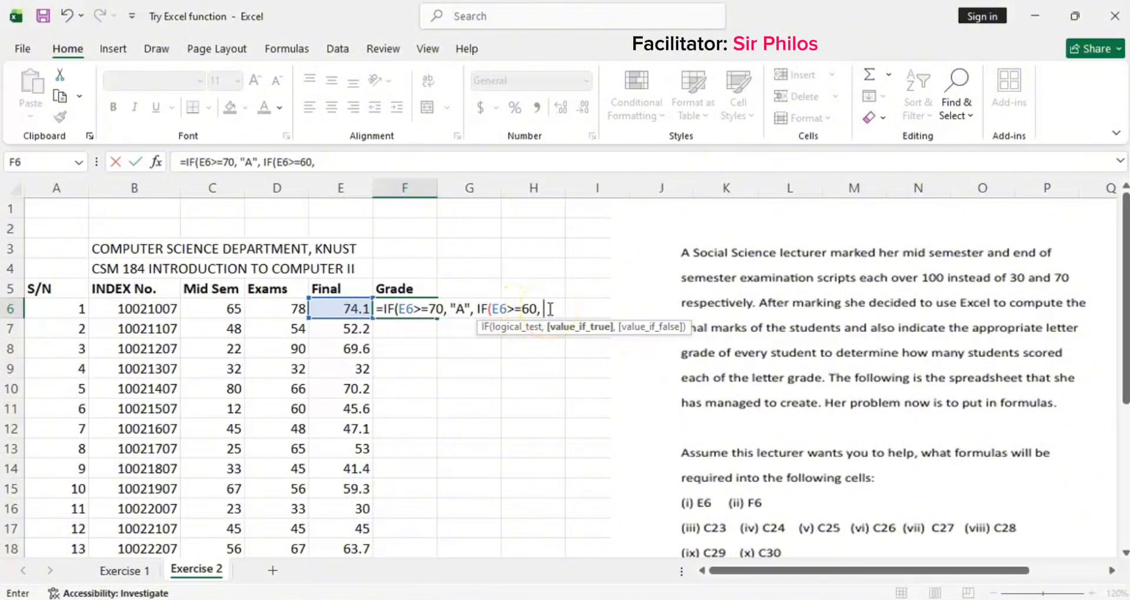
pyautogui.write('"B",')
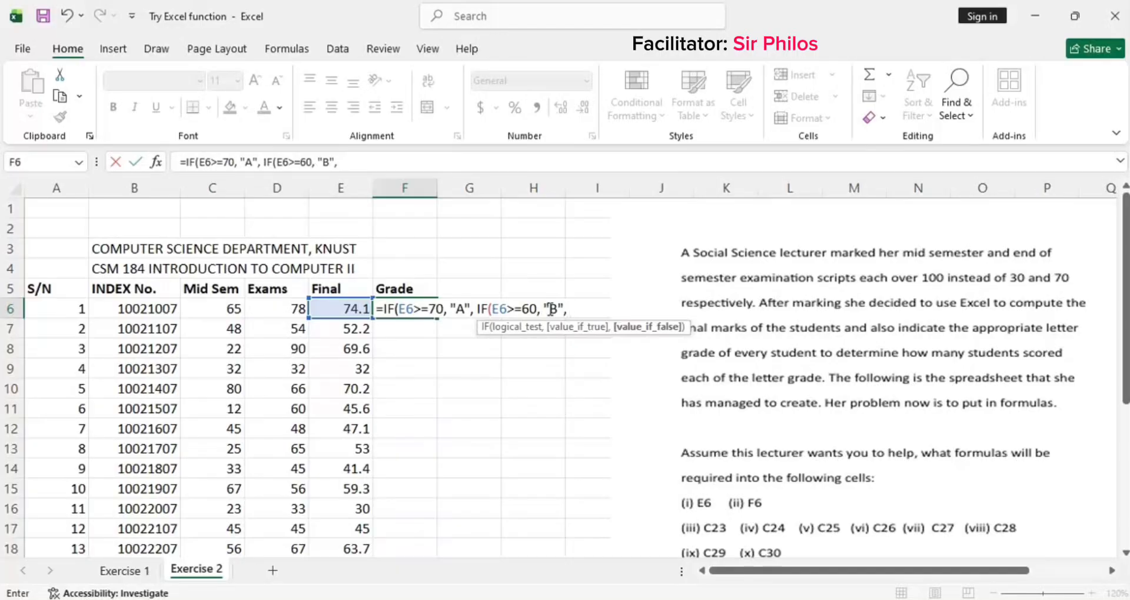
pyautogui.click(693, 286)
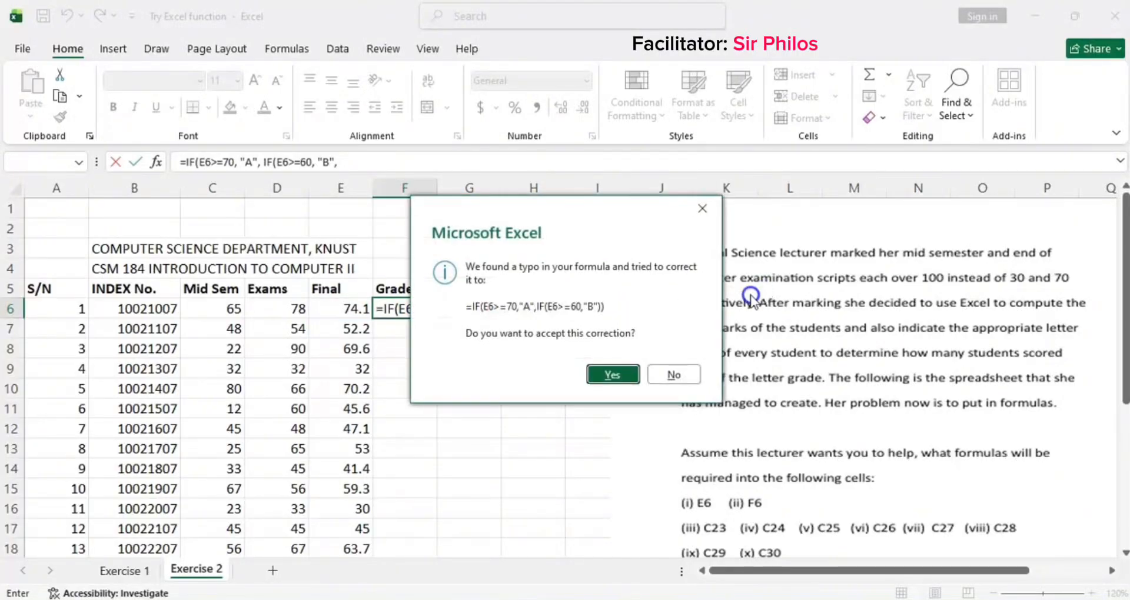
pyautogui.click(699, 210)
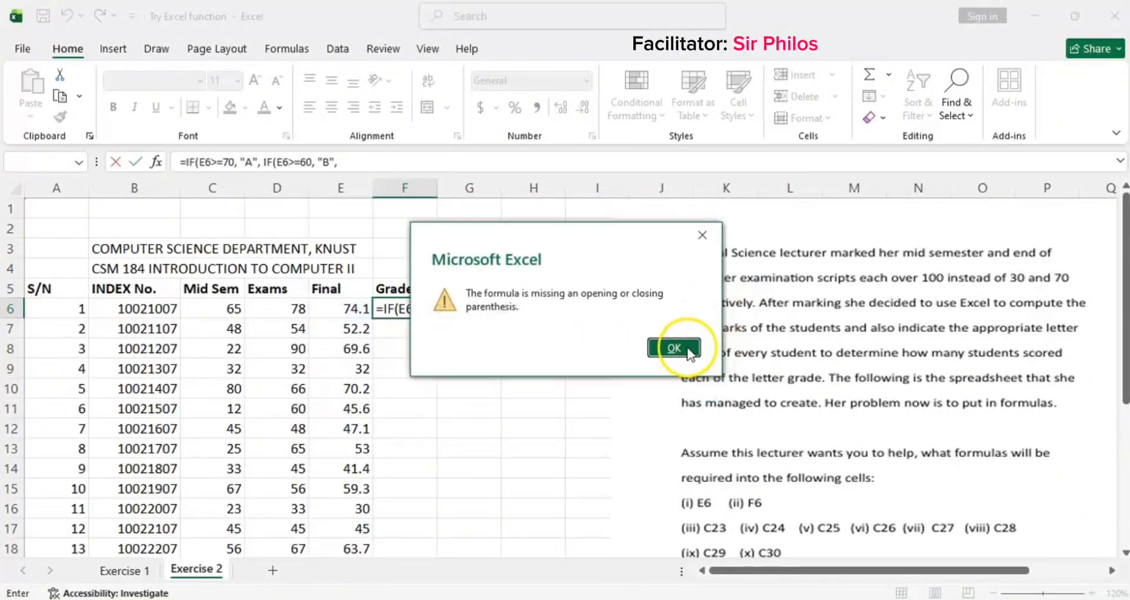
pyautogui.click(692, 357)
pyautogui.click(734, 292)
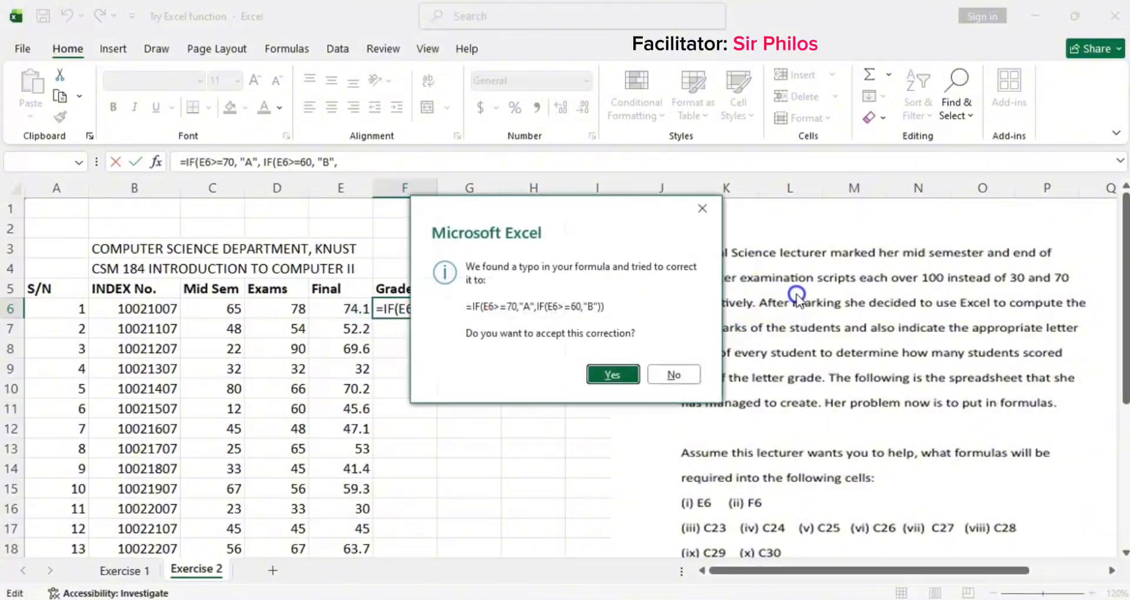
pyautogui.click(701, 211)
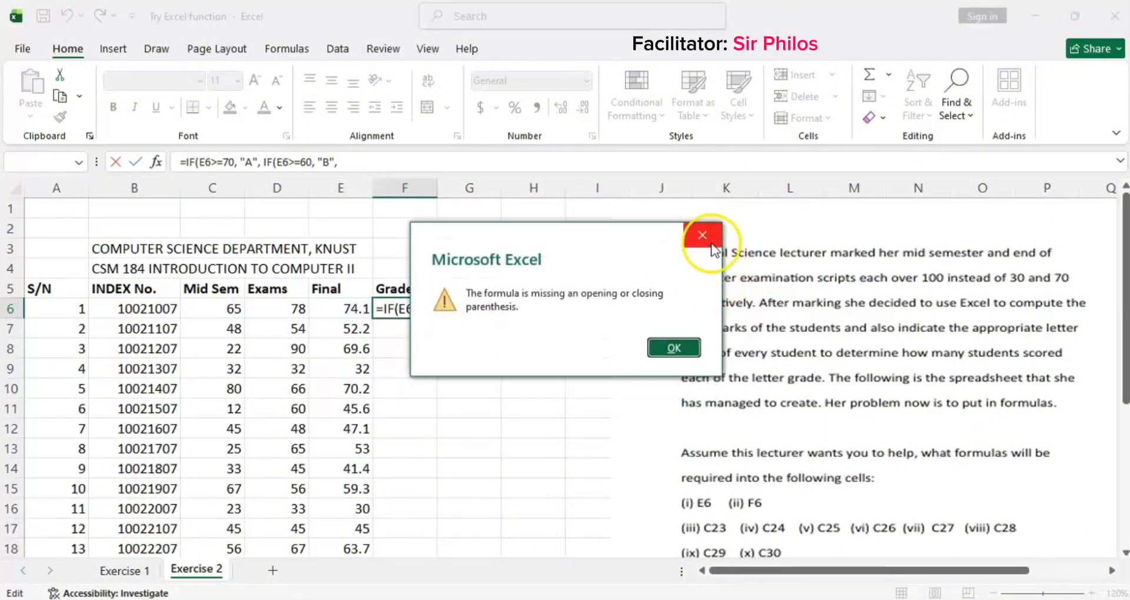
pyautogui.click(703, 235)
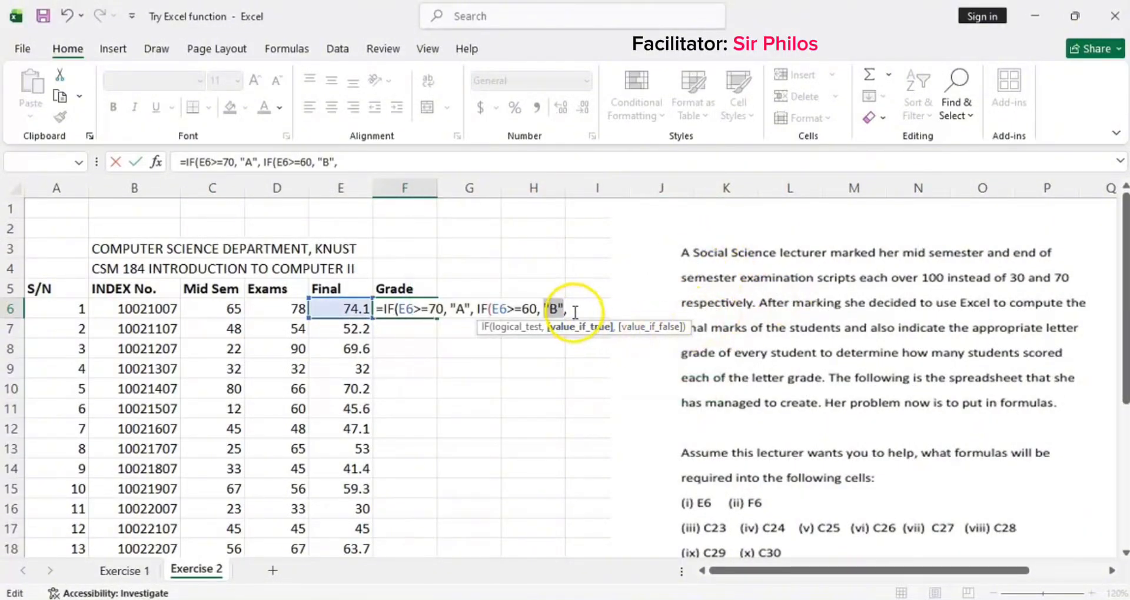
# Step: Resume editing F6's formula and nest a third condition IF(E6>=50, "C",
pyautogui.click(356, 164)
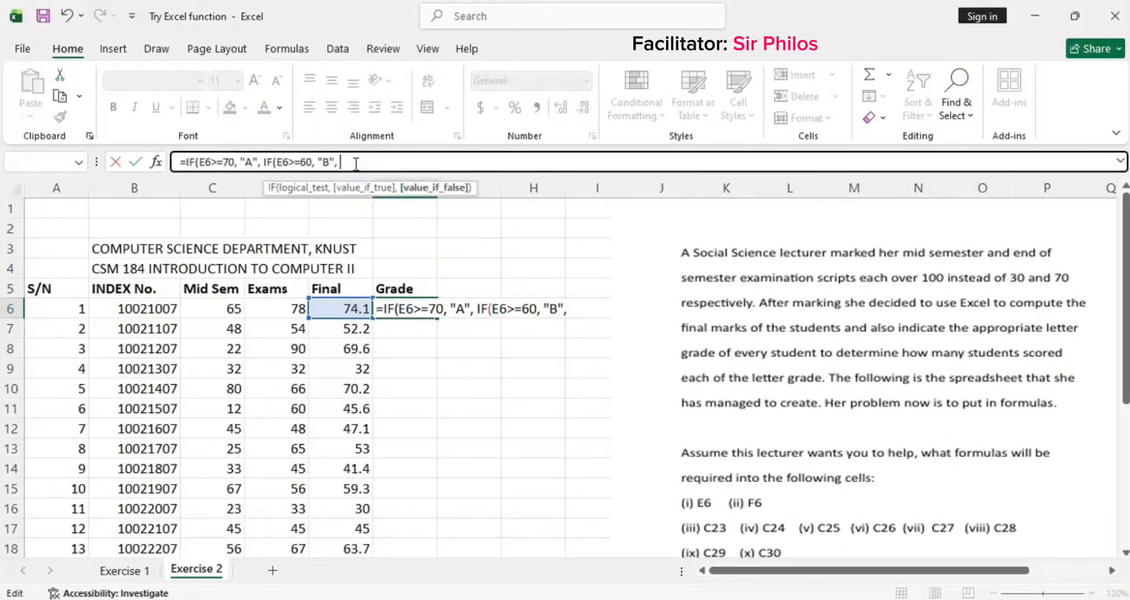
pyautogui.write('IF')
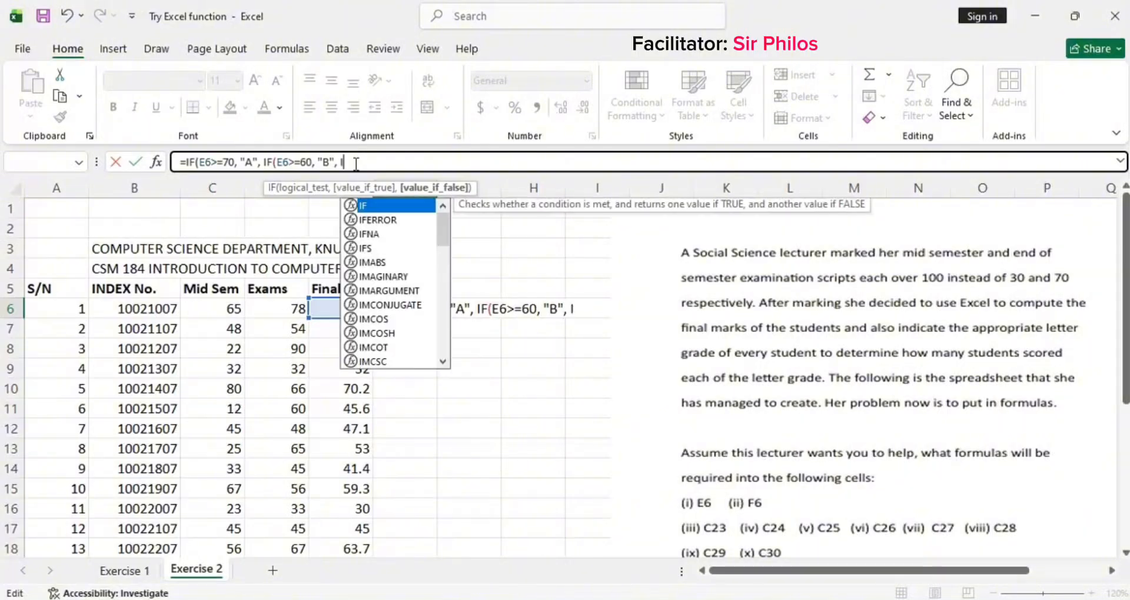
pyautogui.write('(')
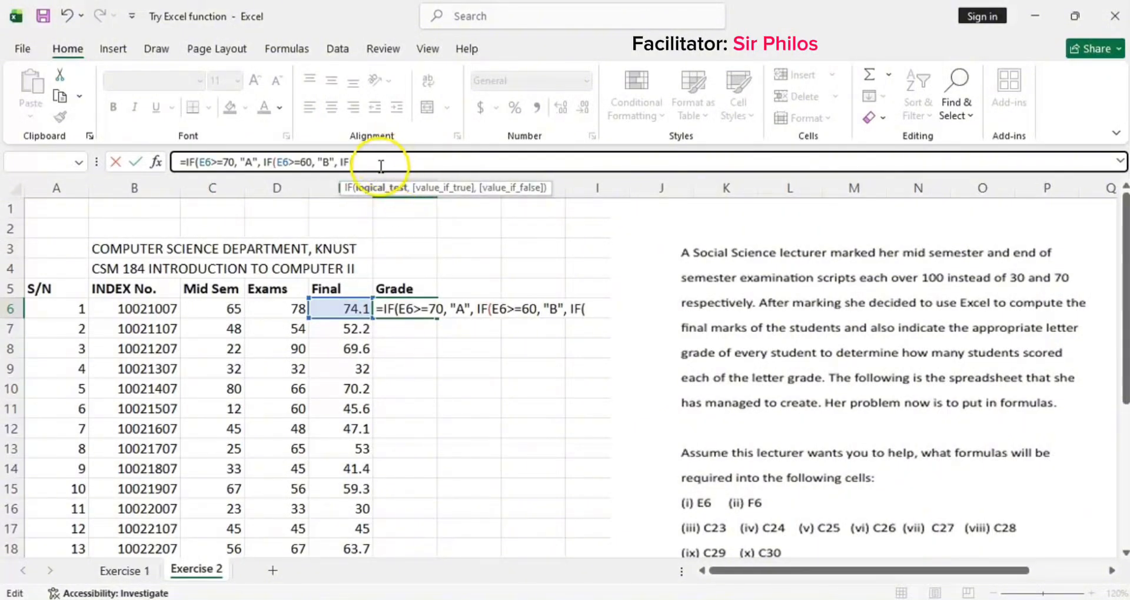
pyautogui.click(346, 308)
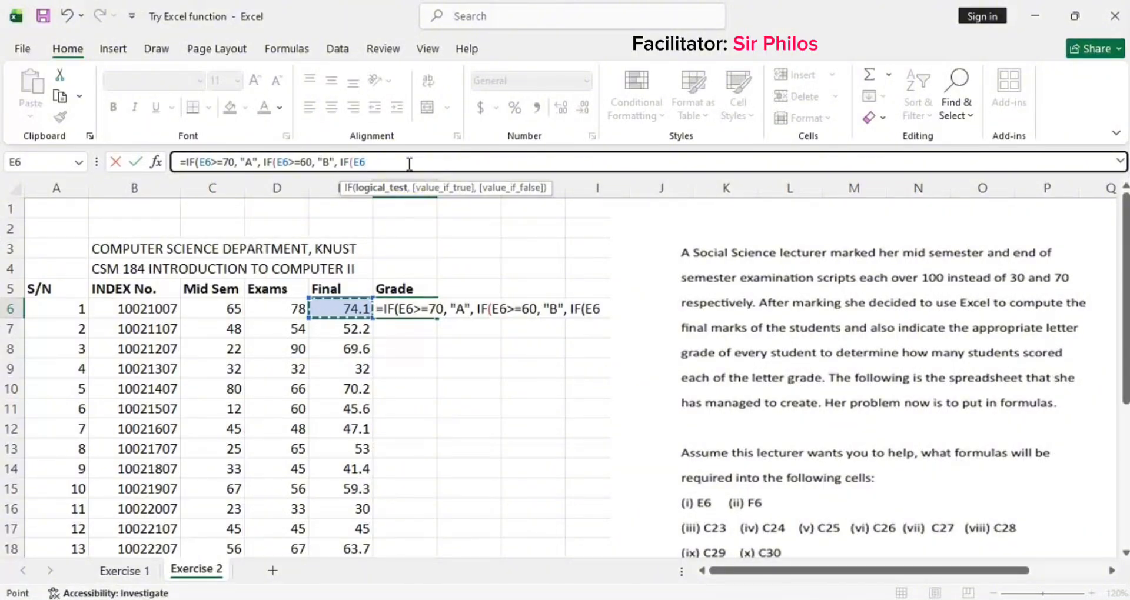
pyautogui.write('>')
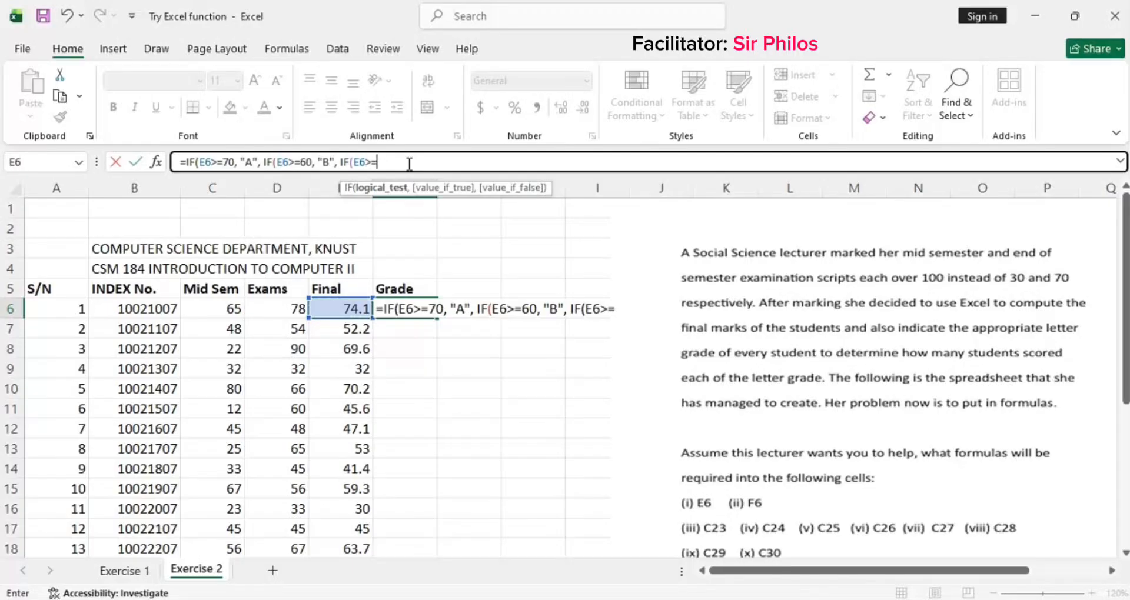
pyautogui.write('=50,')
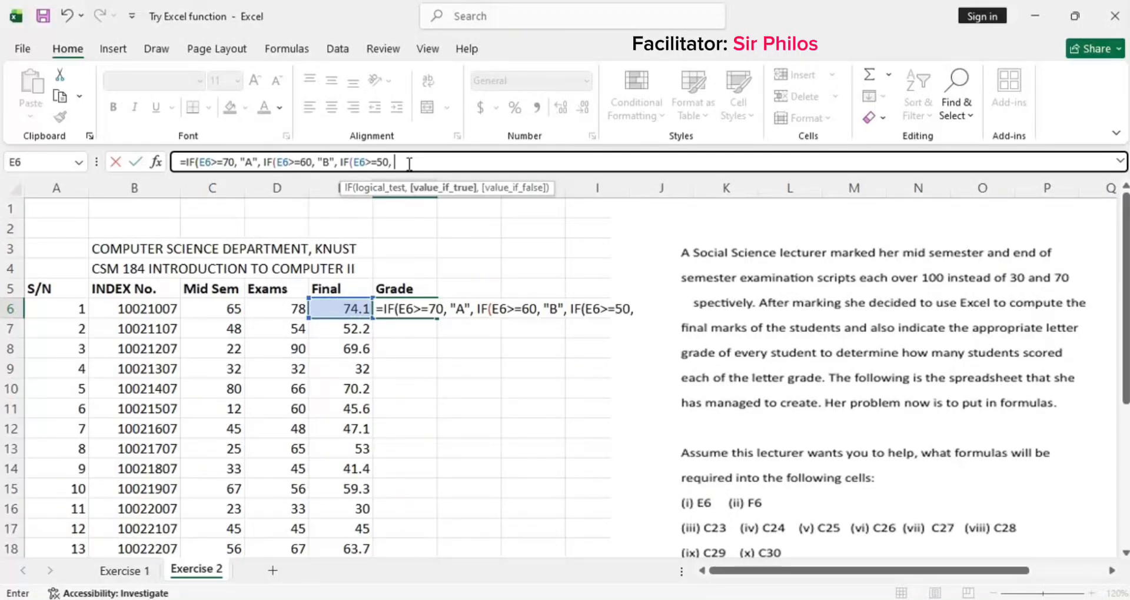
pyautogui.write(' "C",')
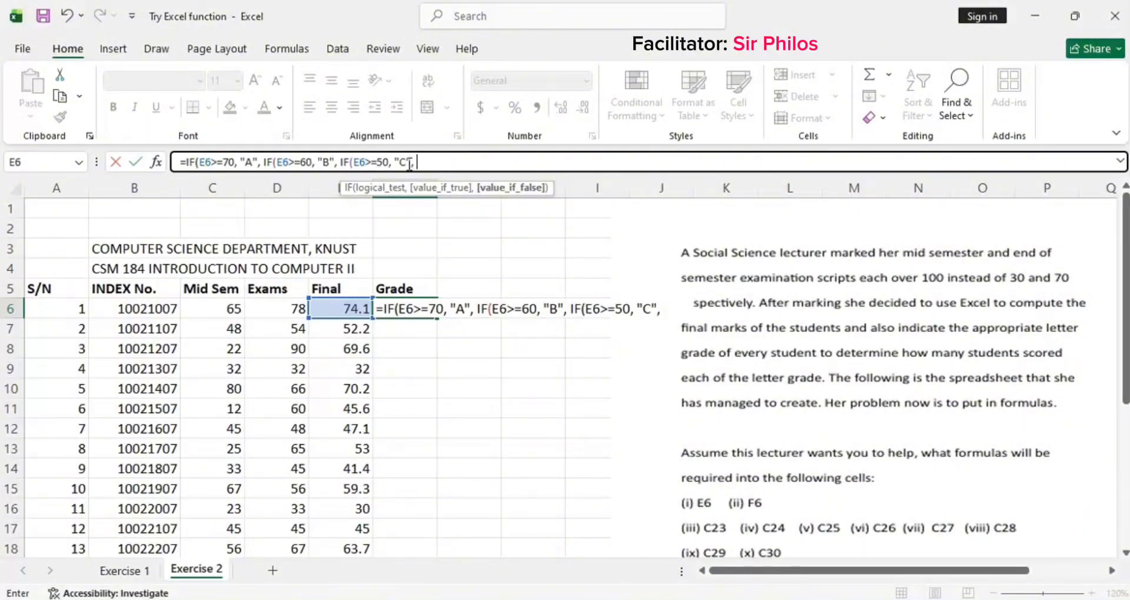
pyautogui.write(' IF')
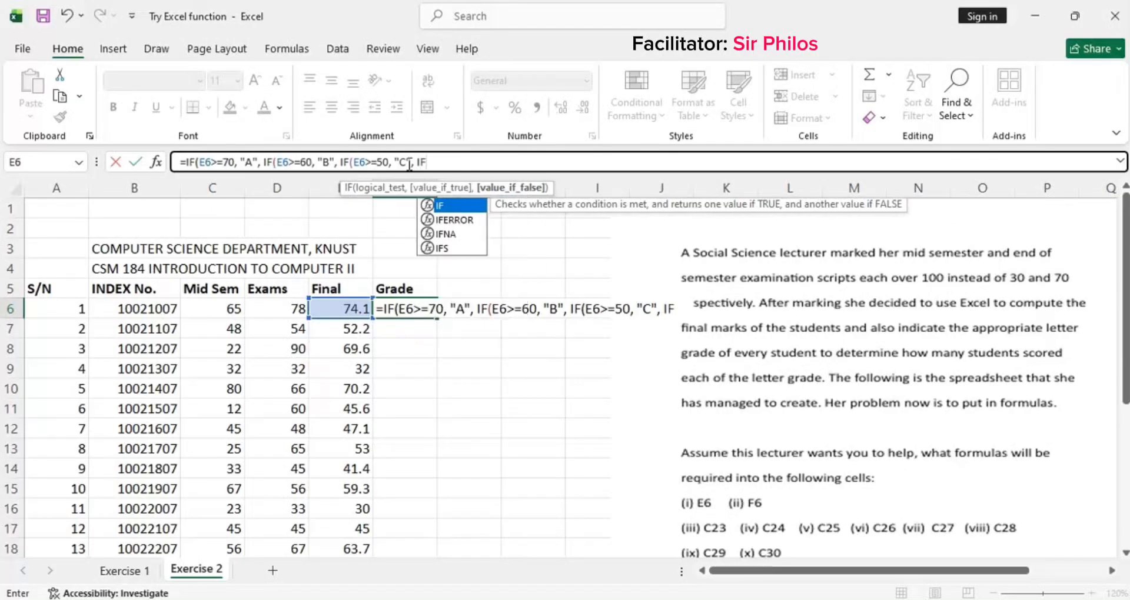
pyautogui.write('(')
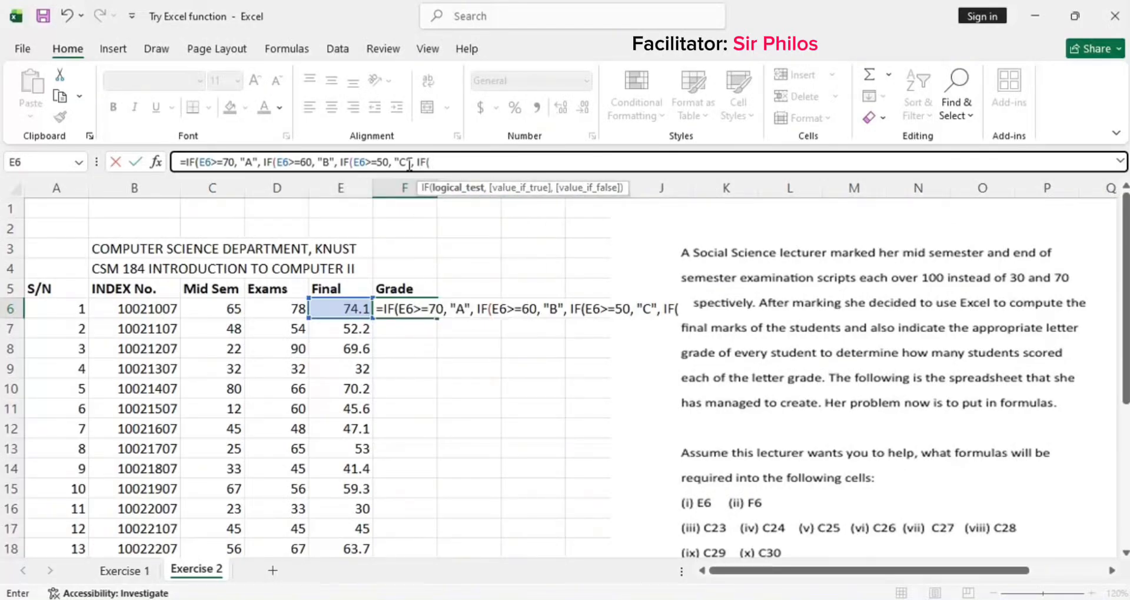
# Step: Nest a fourth condition IF(E6>=40, "D", into F6's grade formula
pyautogui.click(360, 311)
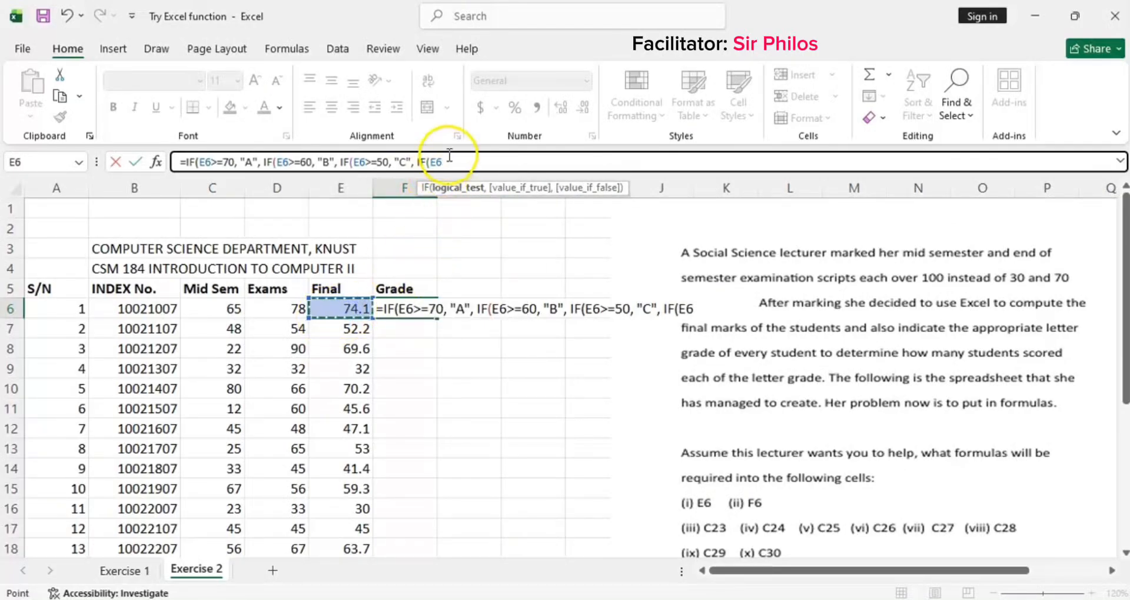
pyautogui.write('>=40')
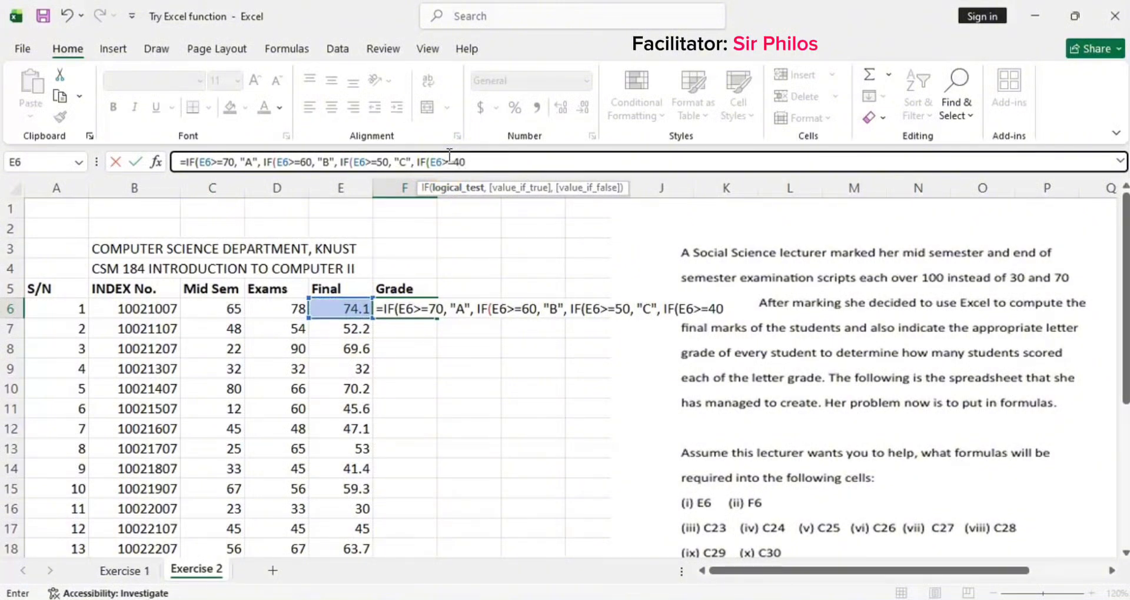
pyautogui.write(', "D')
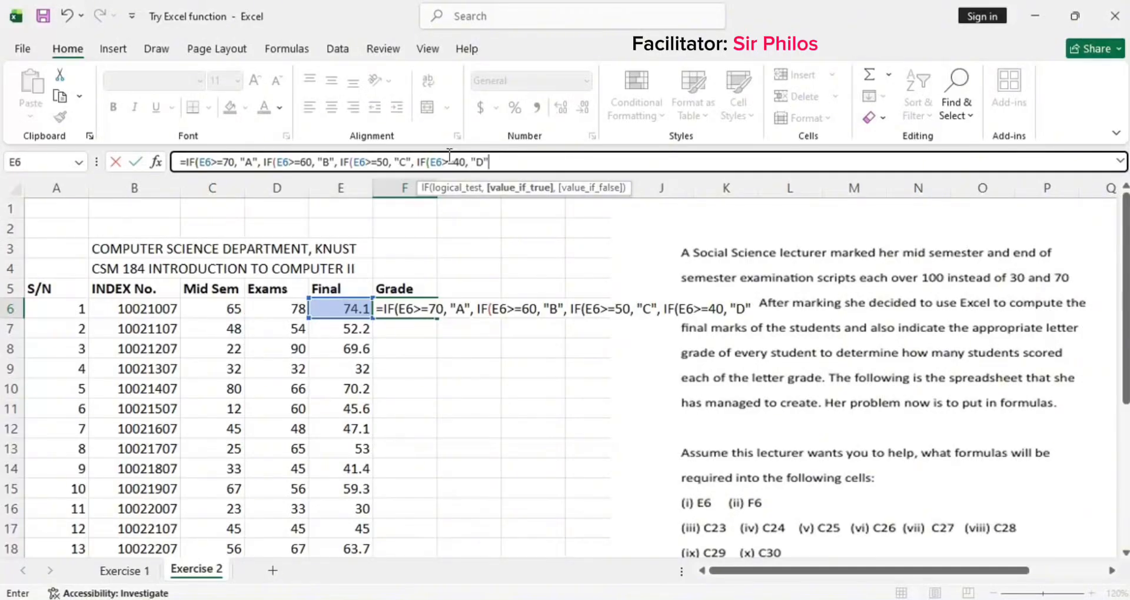
pyautogui.write('", F')
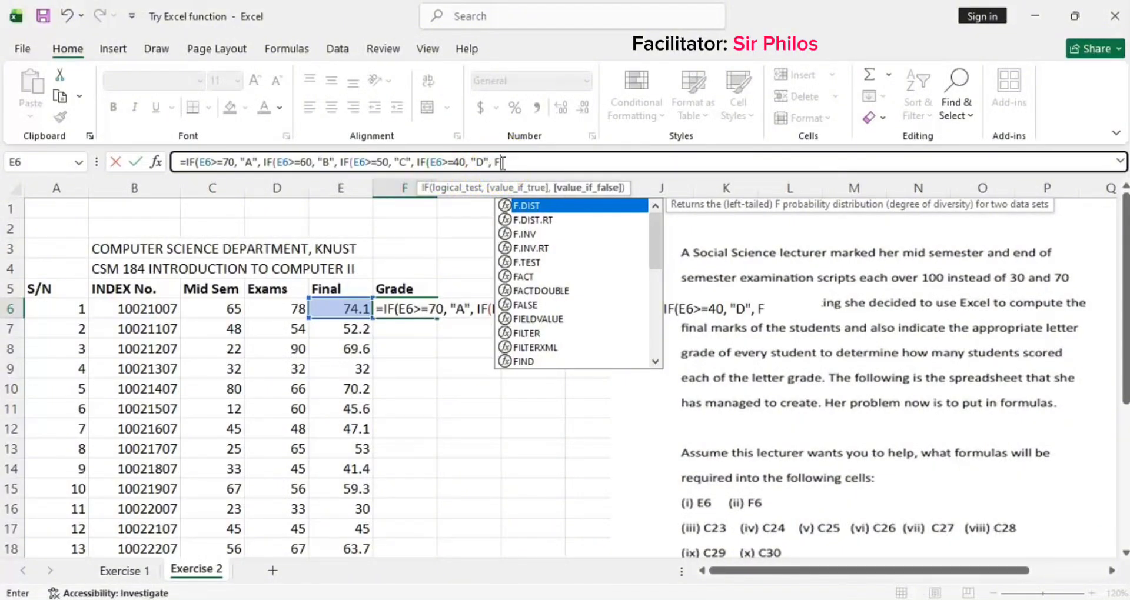
# Step: Complete F6's formula with "F" as the final value, close all four IF brackets, and enter it
pyautogui.click(522, 163)
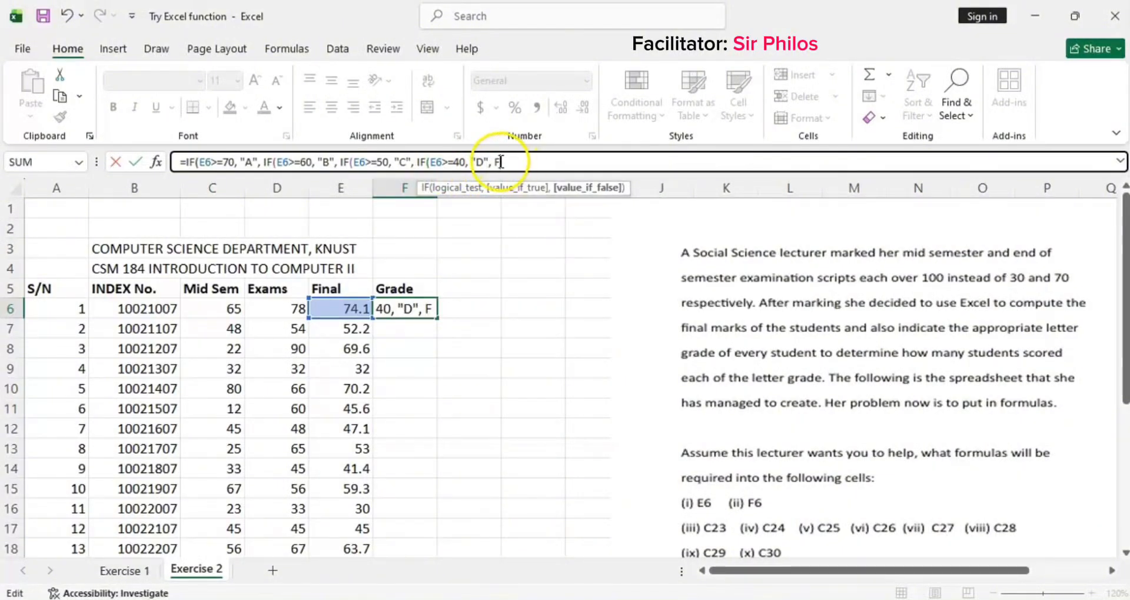
pyautogui.click(497, 162)
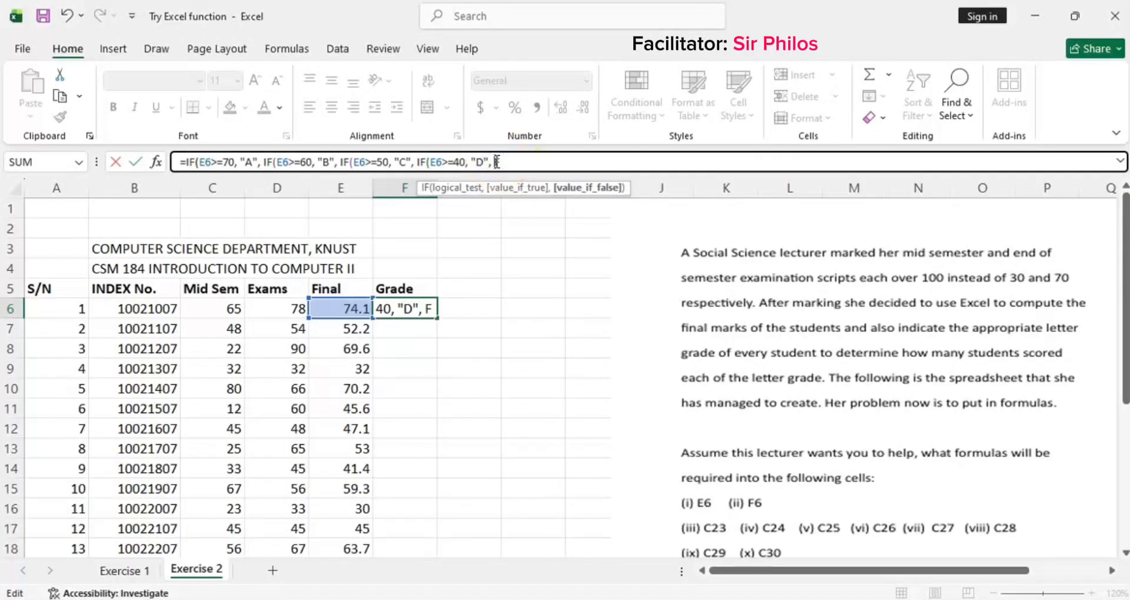
pyautogui.write('"F')
pyautogui.write('))')
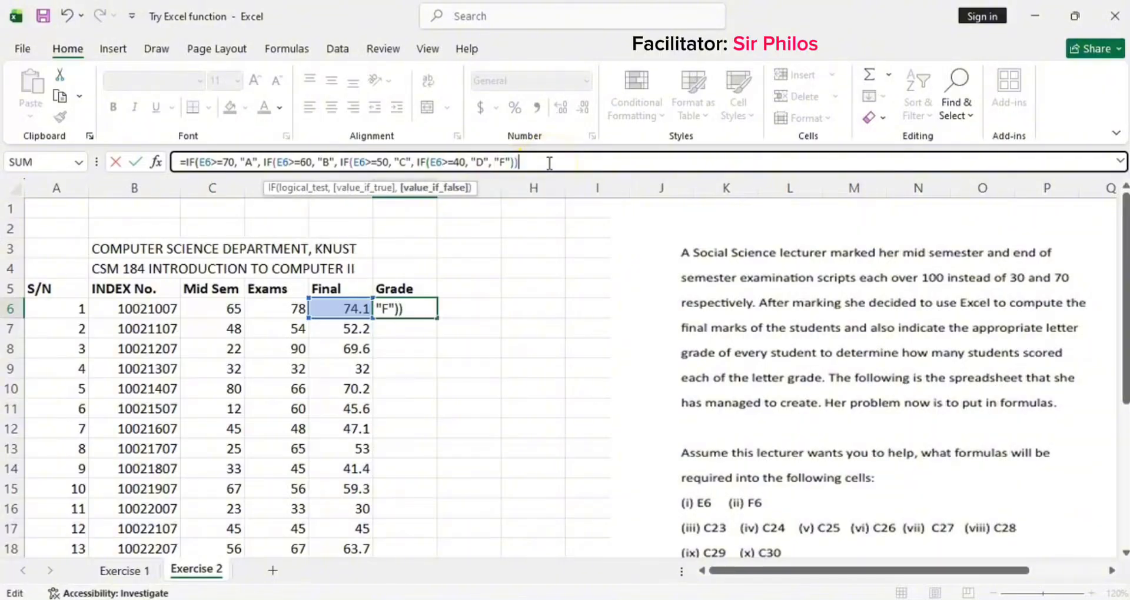
pyautogui.write(')')
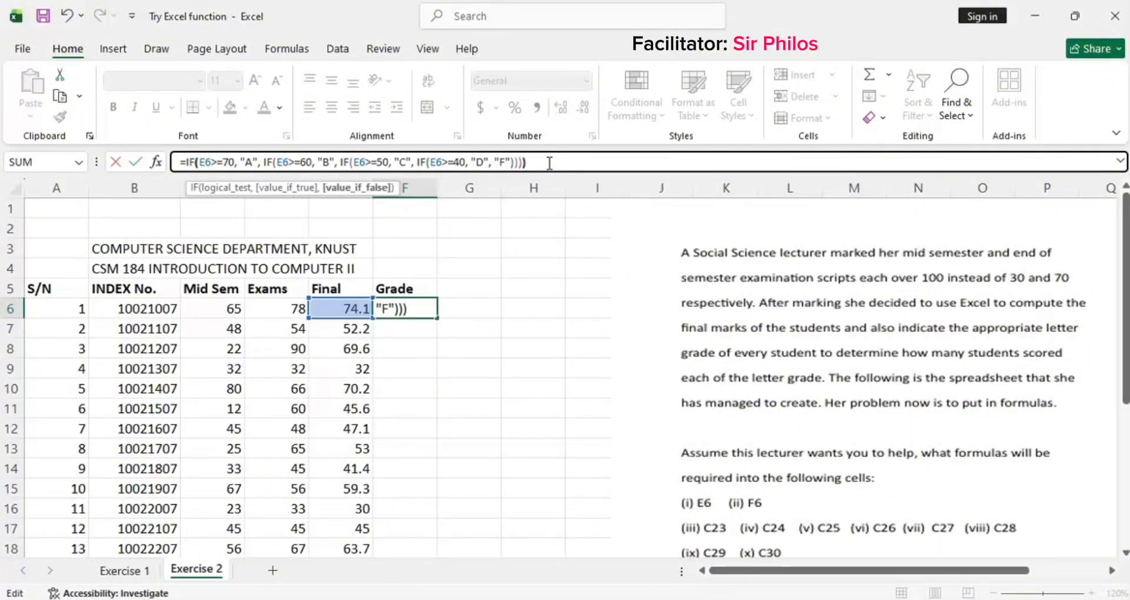
pyautogui.write(')')
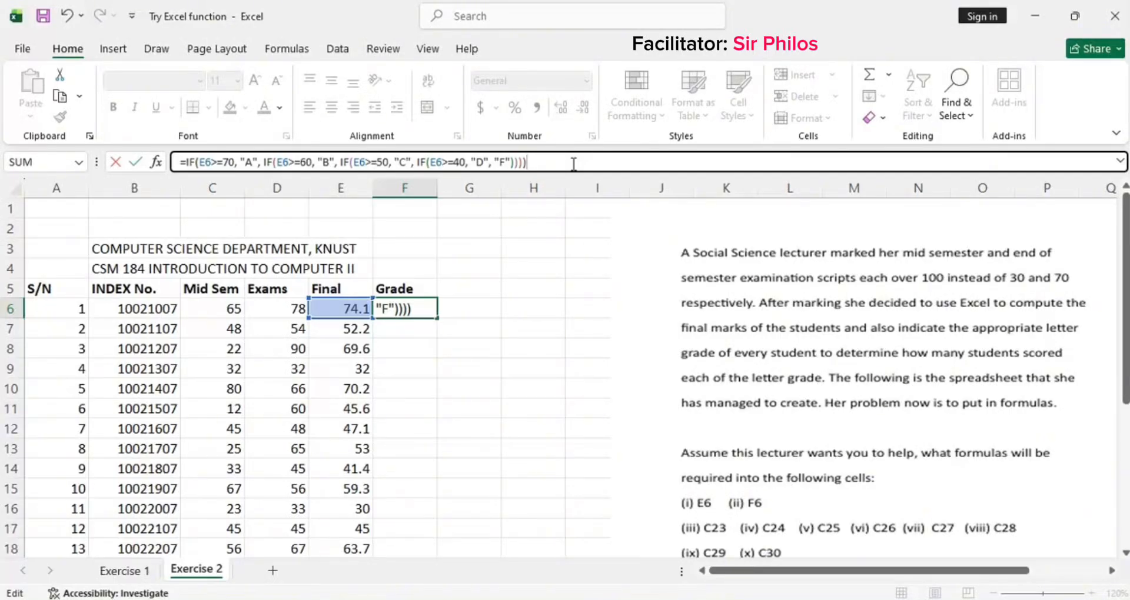
pyautogui.press('Return')
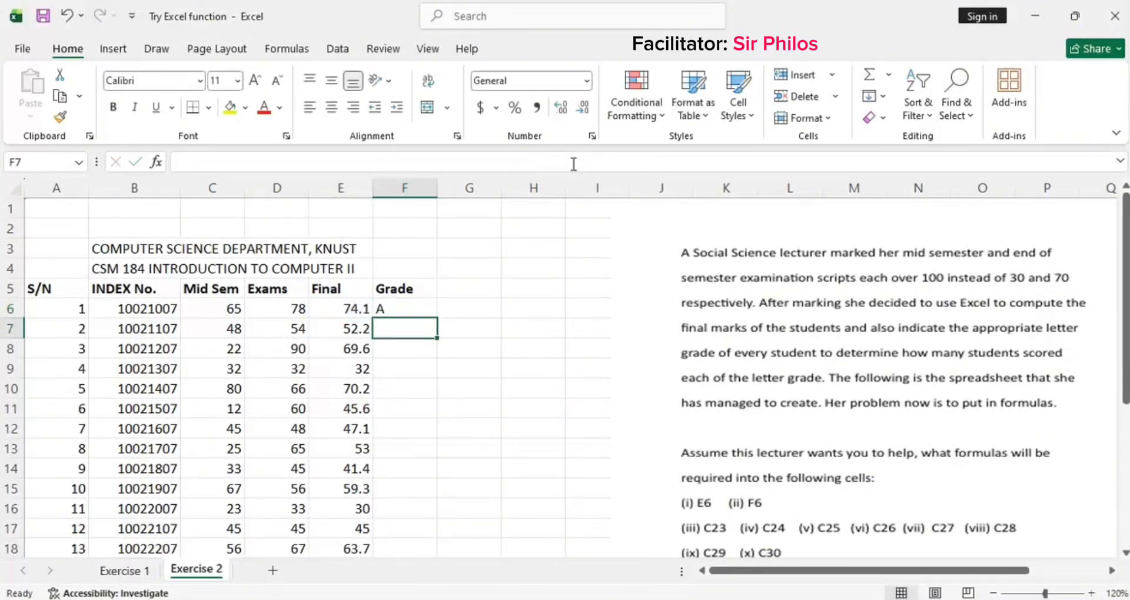
# Step: Fill F6's grade formula down the Grade column to row 20
pyautogui.click(393, 308)
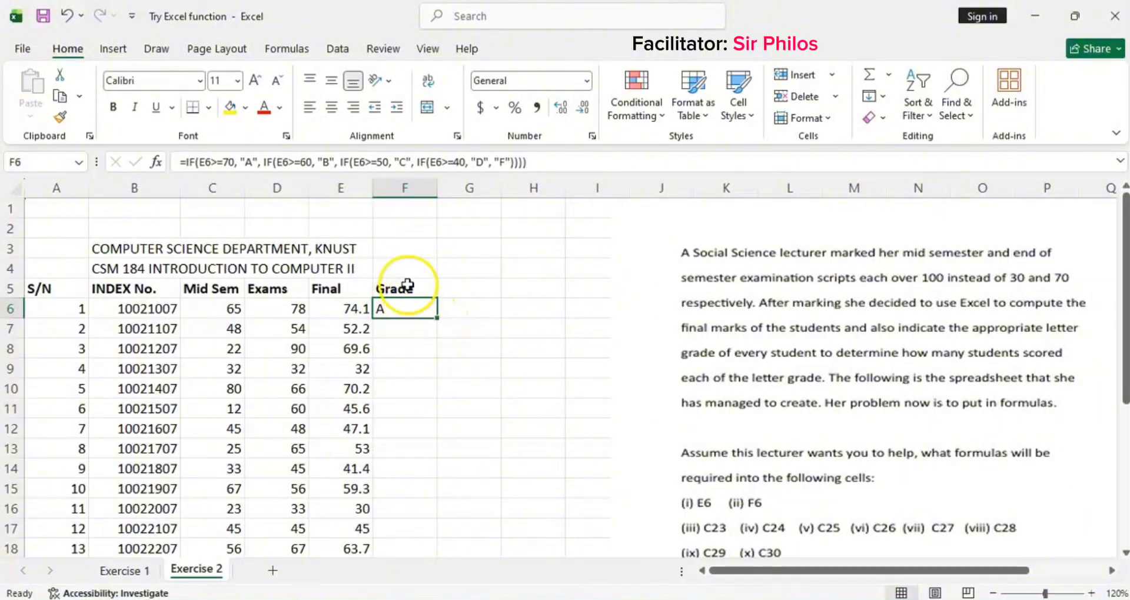
pyautogui.doubleClick(437, 318)
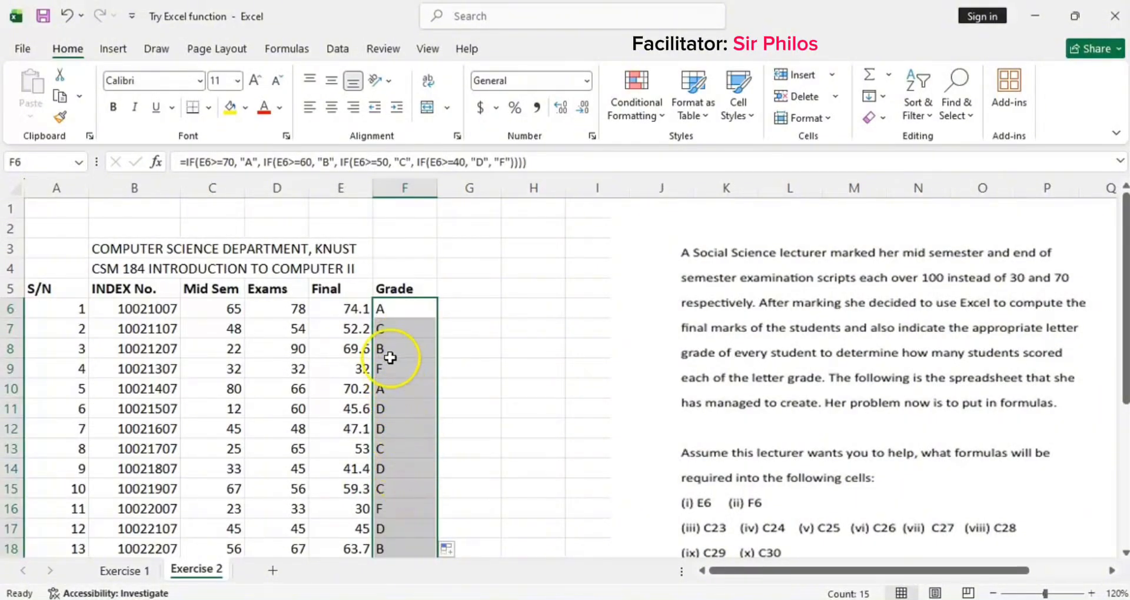
# Step: Inspect the copied grade formulas in column F against each student's final mark
pyautogui.click(399, 328)
pyautogui.click(396, 352)
pyautogui.click(399, 369)
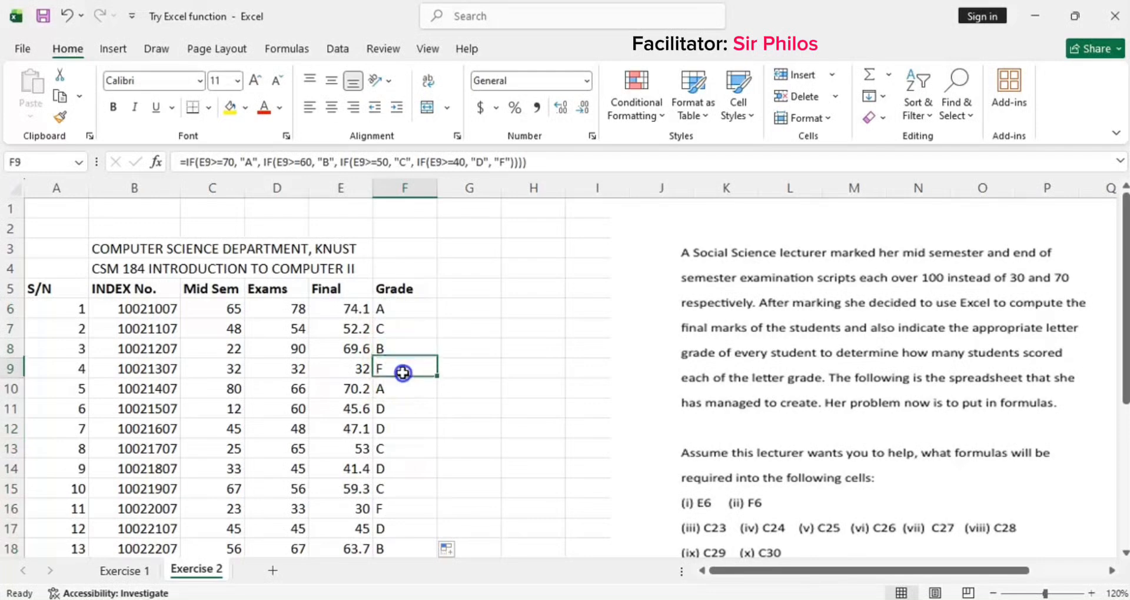
pyautogui.click(402, 387)
pyautogui.click(397, 360)
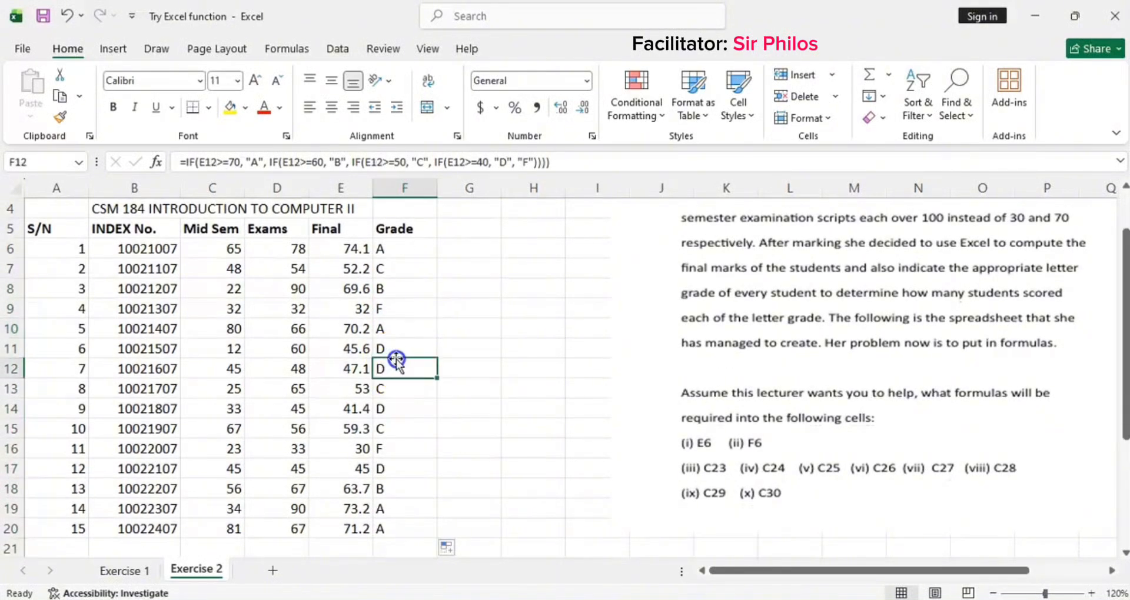
pyautogui.scroll(-3, 401, 388)
pyautogui.scroll(3, 406, 295)
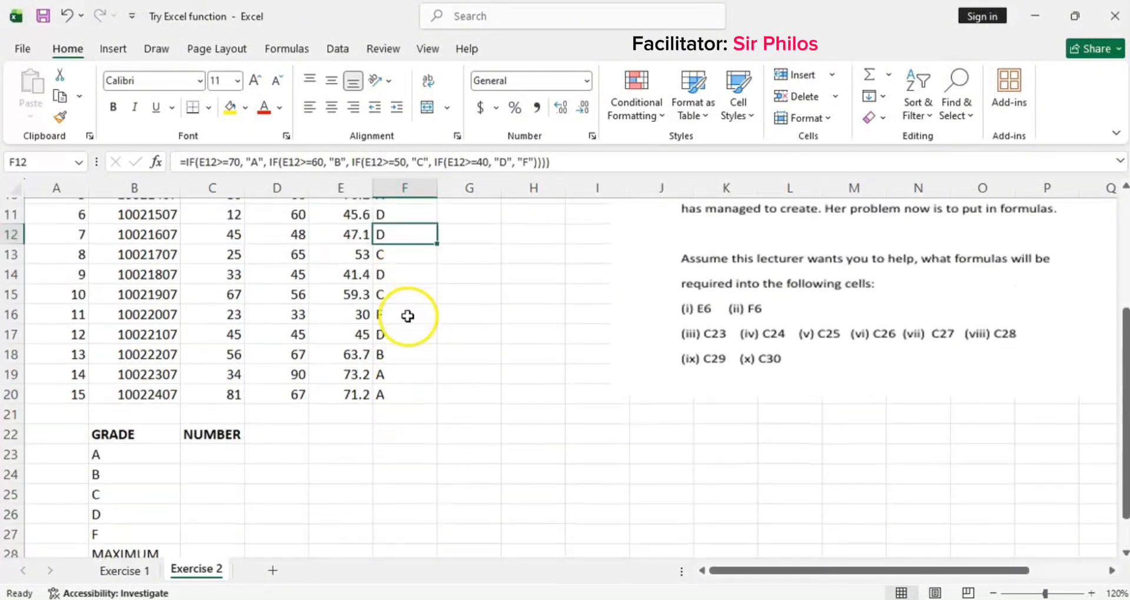
pyautogui.scroll(1, 408, 316)
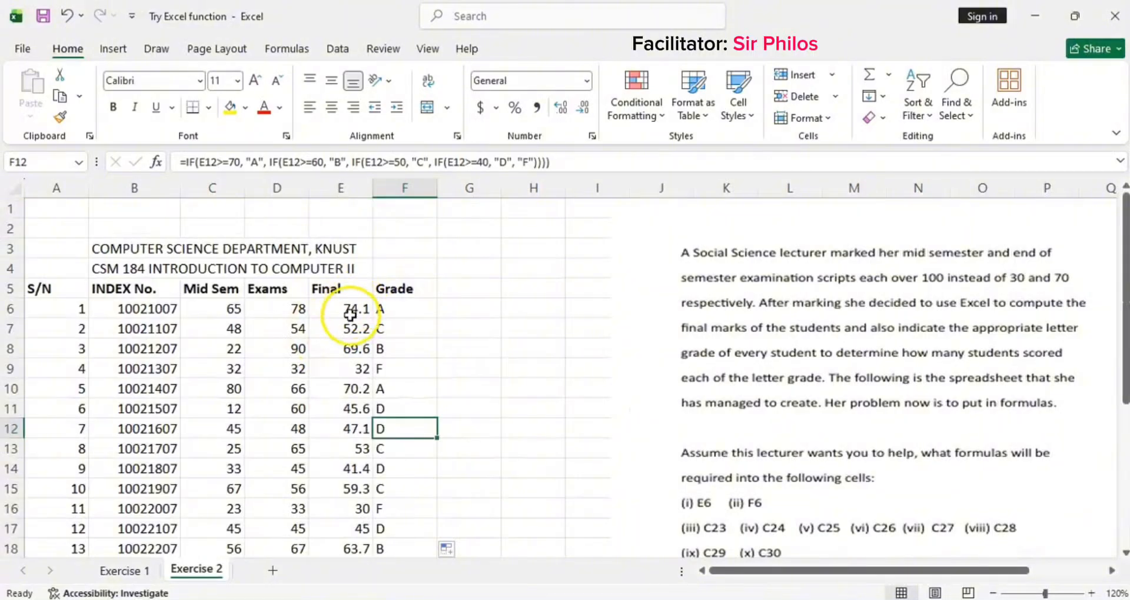
pyautogui.click(401, 367)
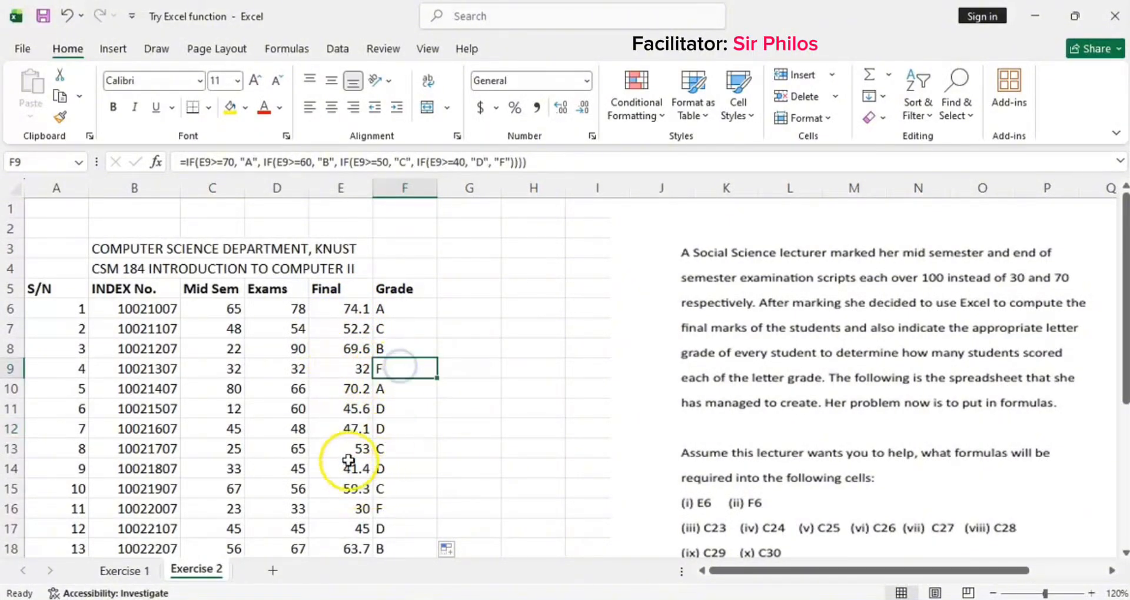
pyautogui.click(359, 509)
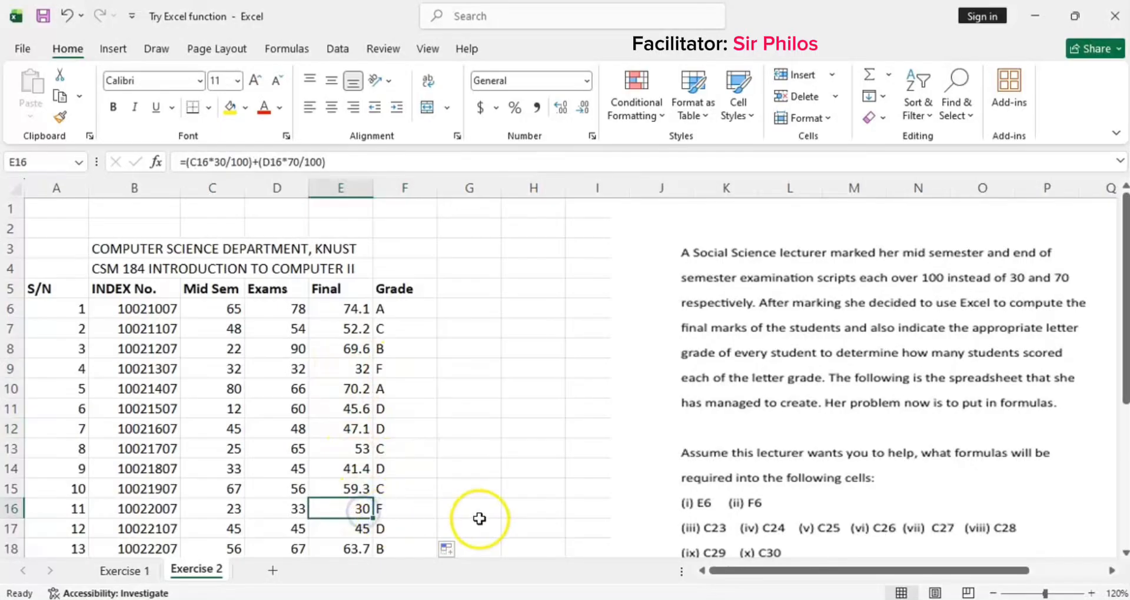
pyautogui.click(411, 516)
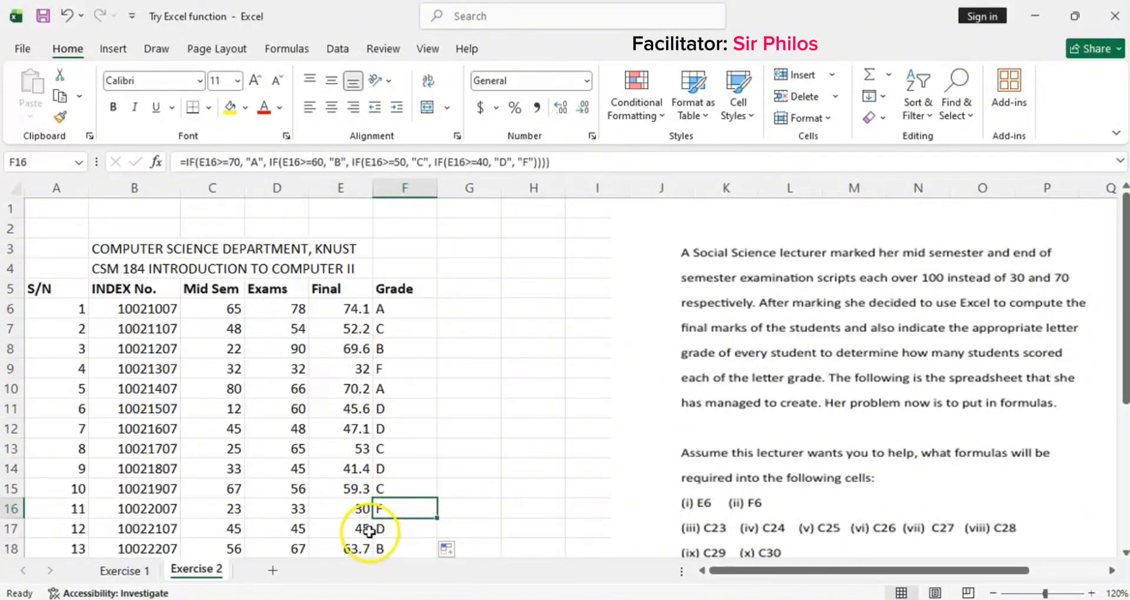
pyautogui.click(369, 532)
pyautogui.click(415, 525)
# Step: Start a COUNTIF formula in C23 to count the A grades
pyautogui.scroll(-2, 404, 505)
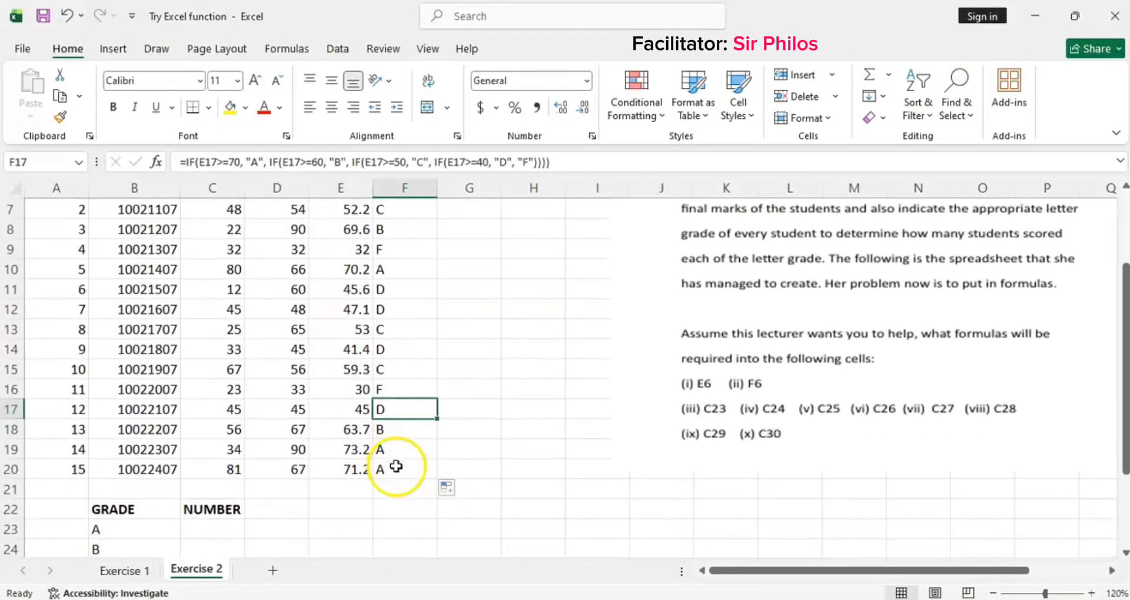
pyautogui.scroll(-2, 397, 466)
pyautogui.scroll(-1, 177, 377)
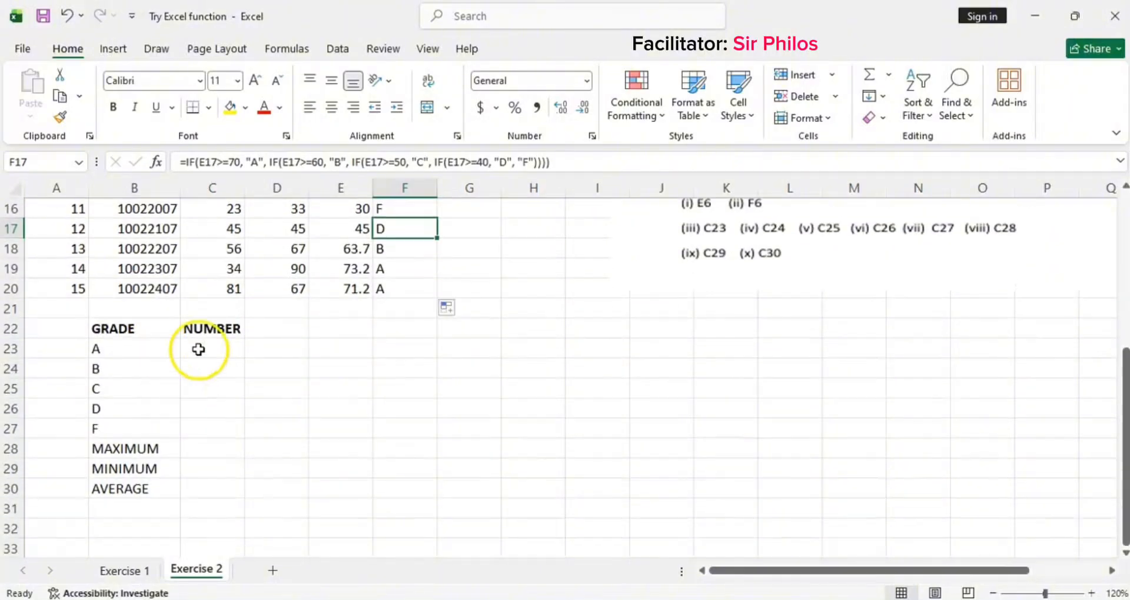
pyautogui.click(198, 350)
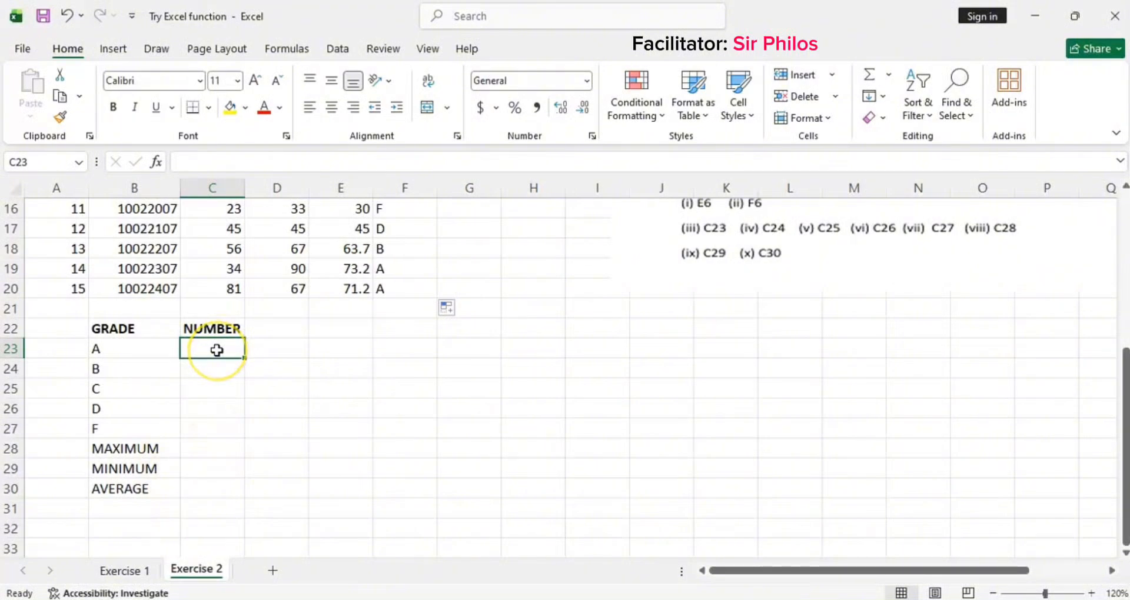
pyautogui.write('=')
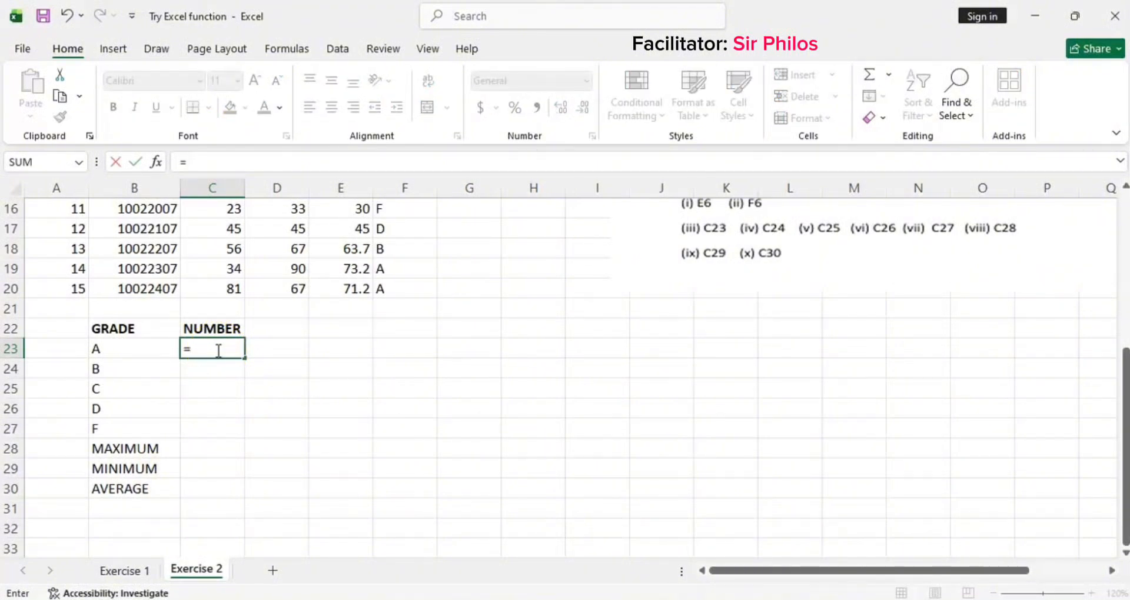
pyautogui.write('COUNT')
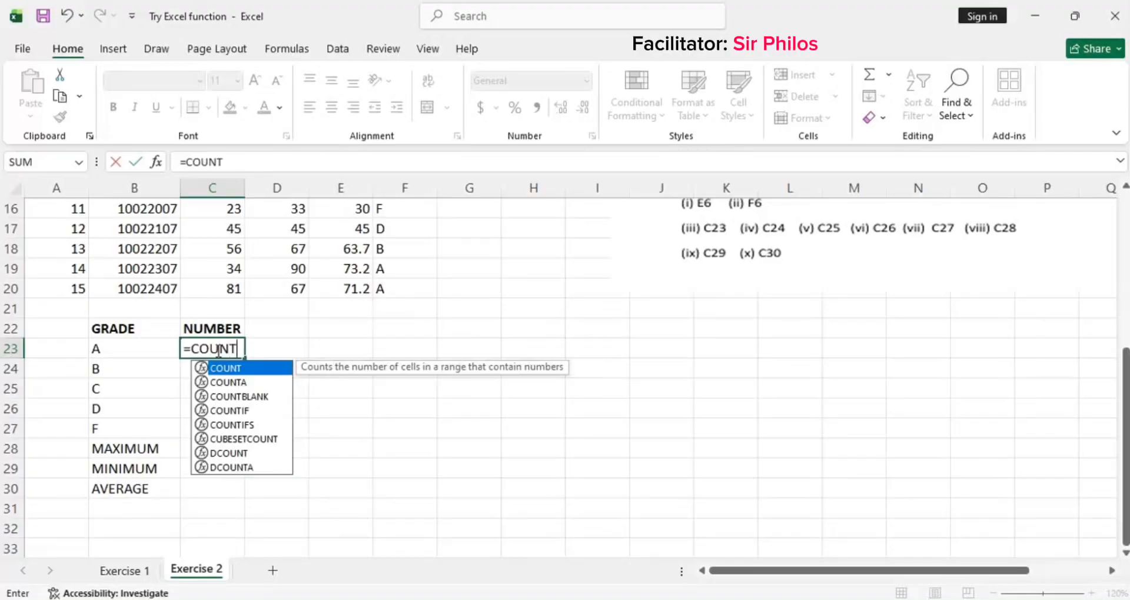
pyautogui.write('IF')
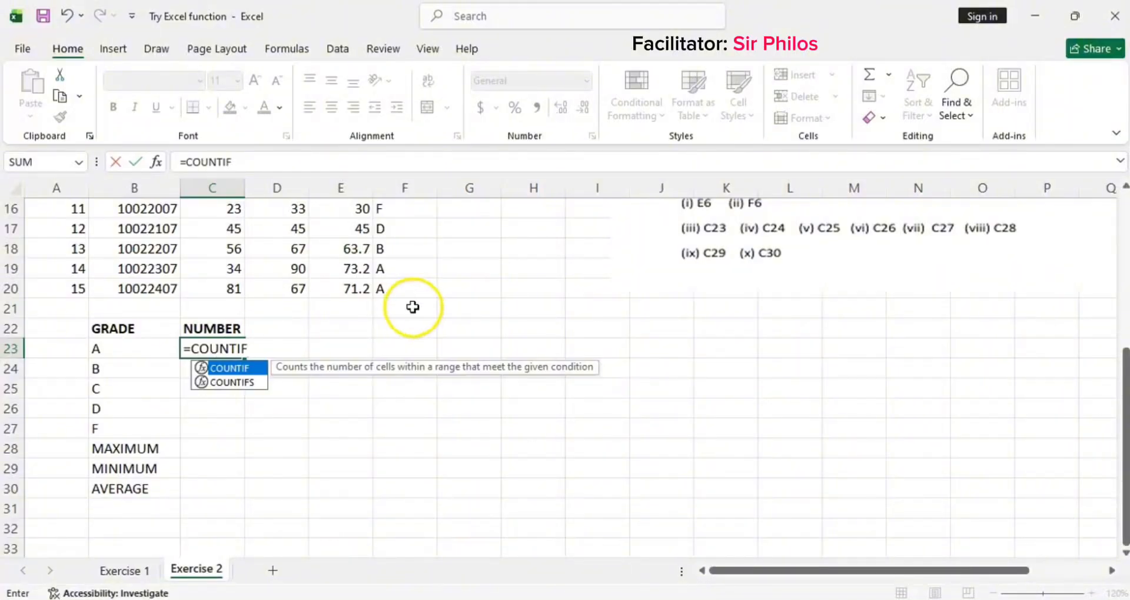
pyautogui.scroll(4, 421, 236)
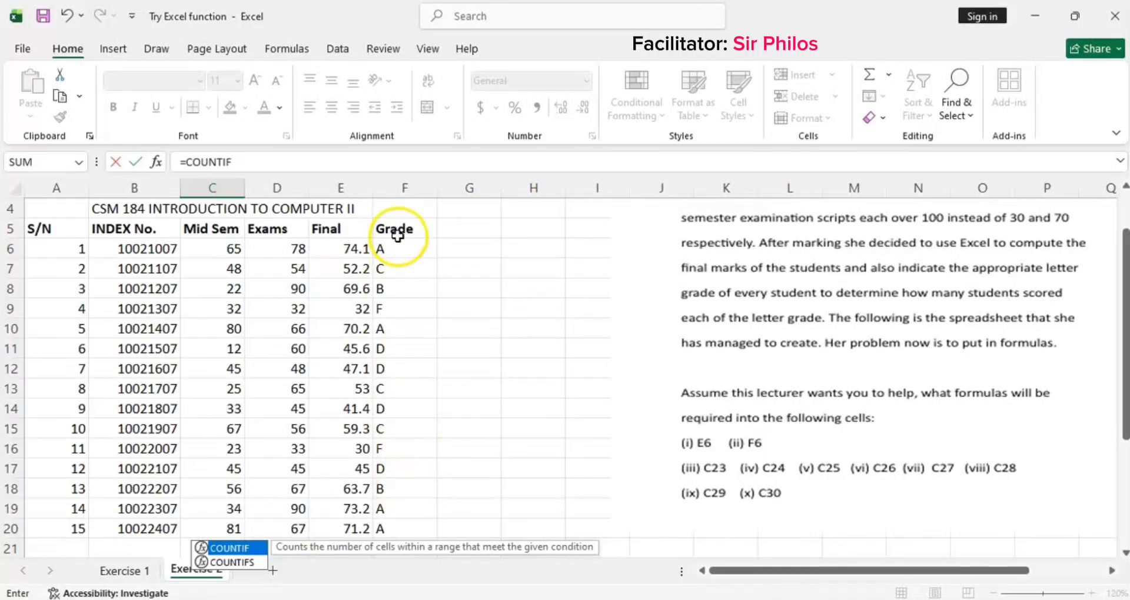
pyautogui.scroll(-3, 385, 325)
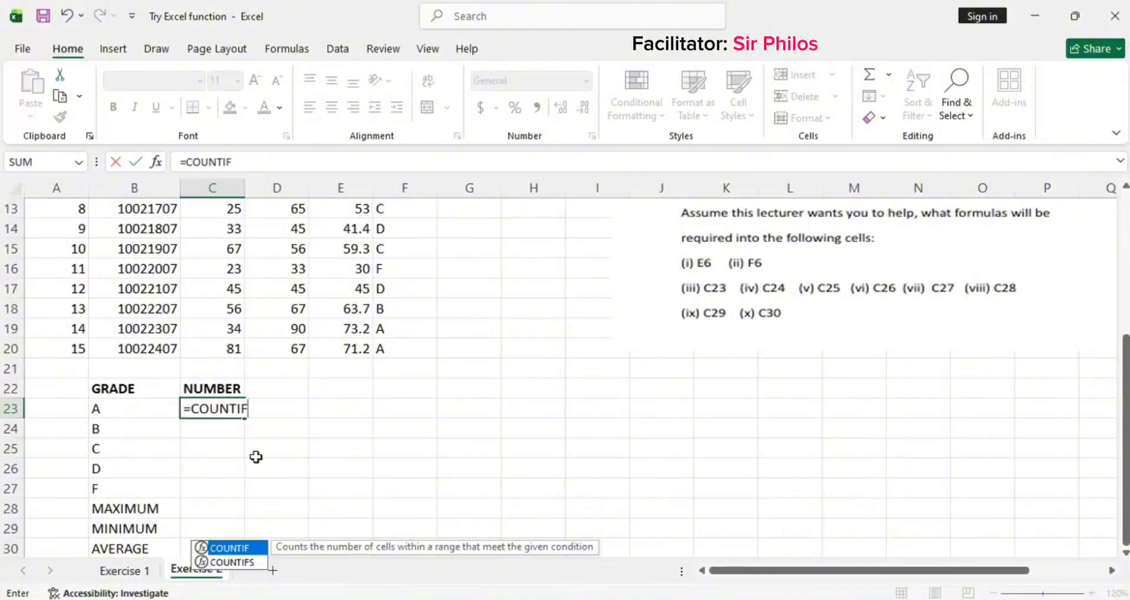
pyautogui.write('(')
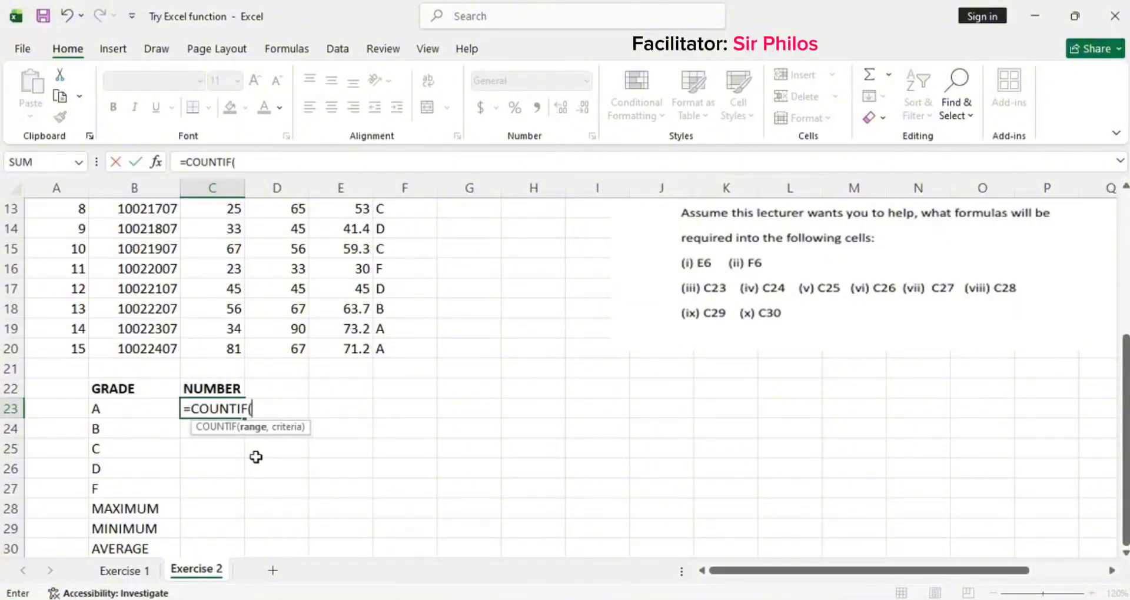
# Step: Set the COUNTIF range in C23 to the absolute Grade column range $F$6:$F$20
pyautogui.scroll(3, 326, 434)
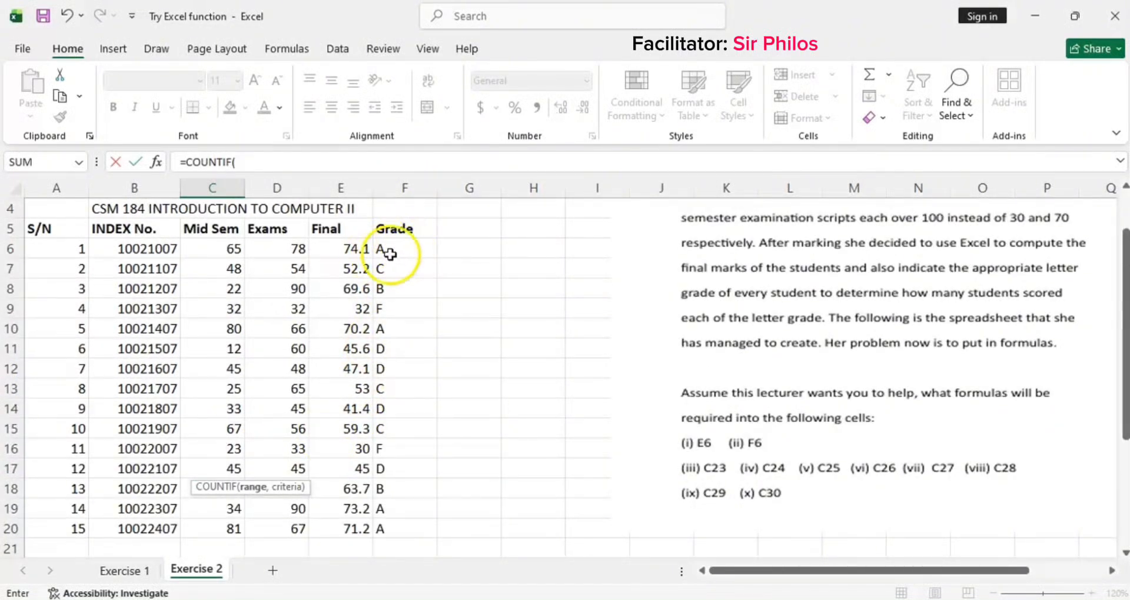
pyautogui.scroll(-3, 399, 249)
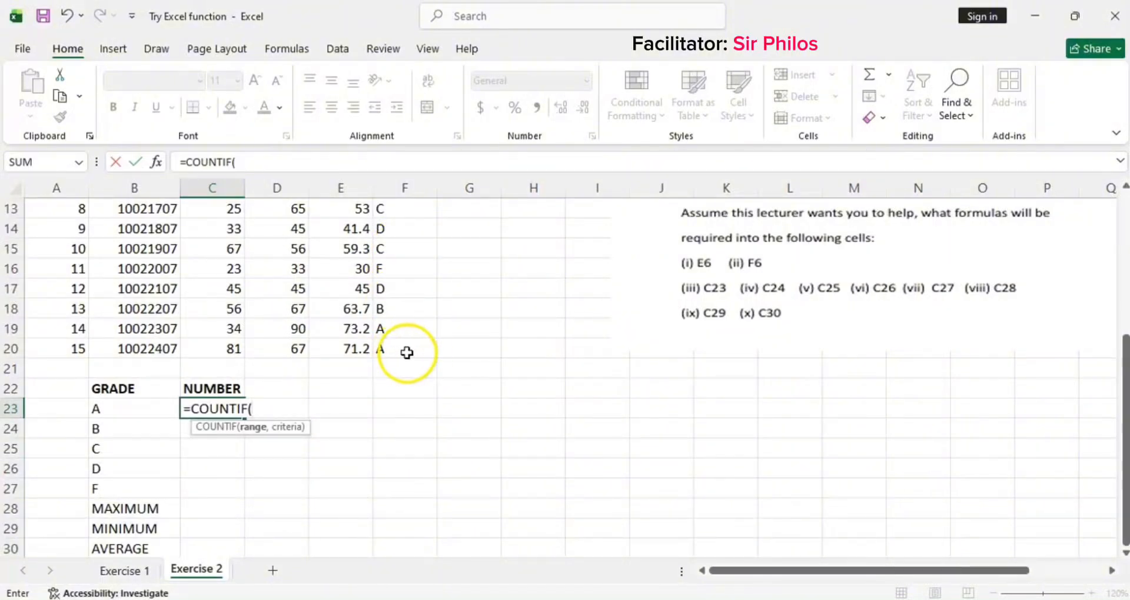
pyautogui.scroll(3, 405, 354)
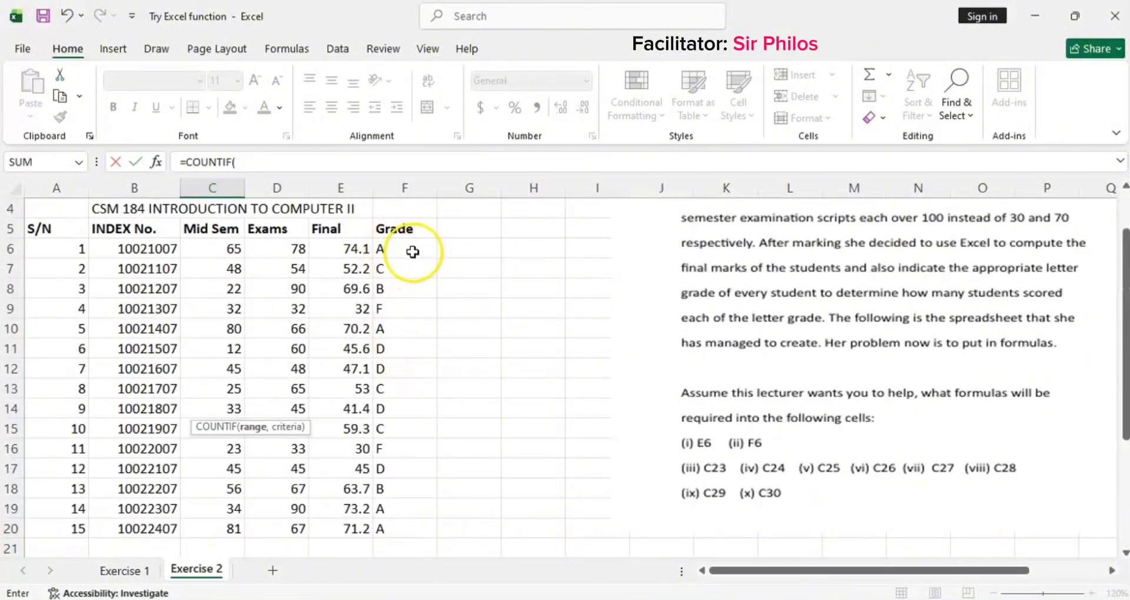
pyautogui.scroll(-2, 400, 271)
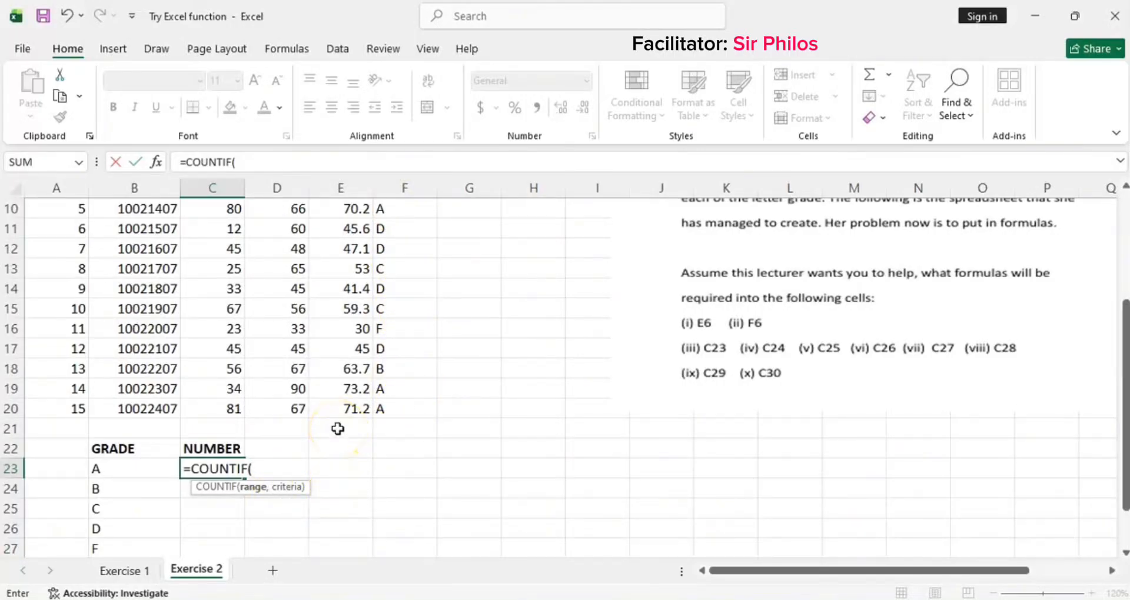
pyautogui.write('F')
pyautogui.write('6:')
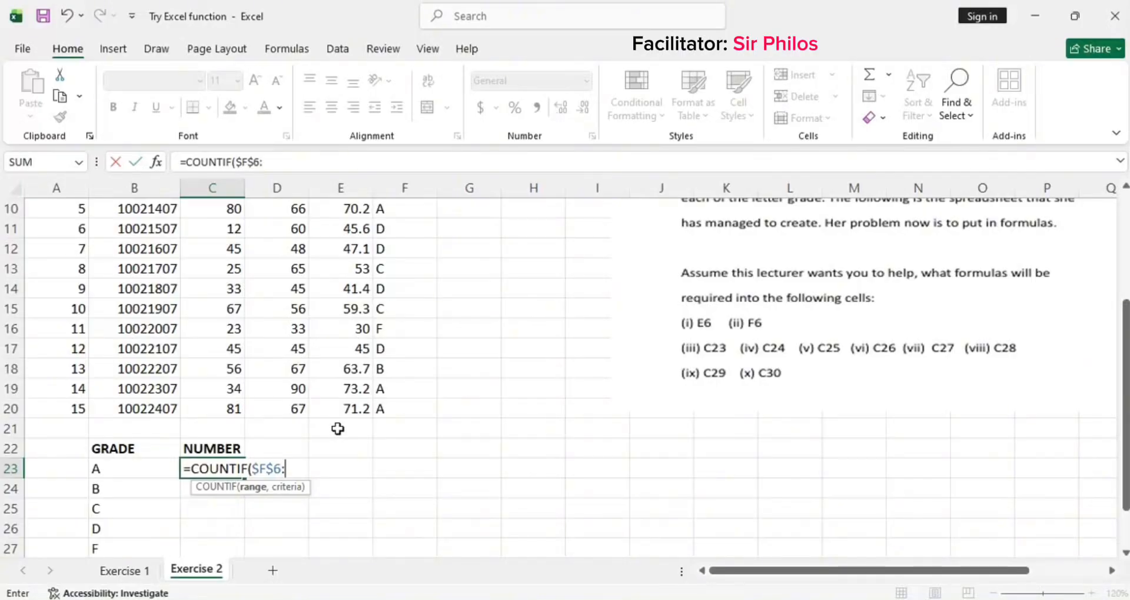
pyautogui.write('f')
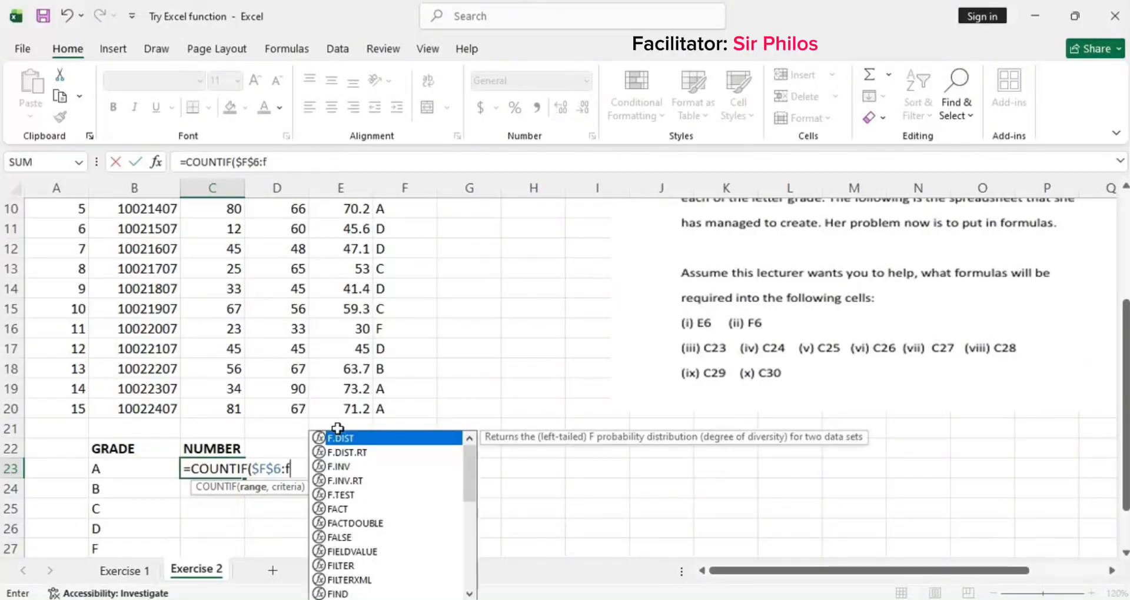
pyautogui.write('2')
pyautogui.press('BackSpace')
pyautogui.press('BackSpace')
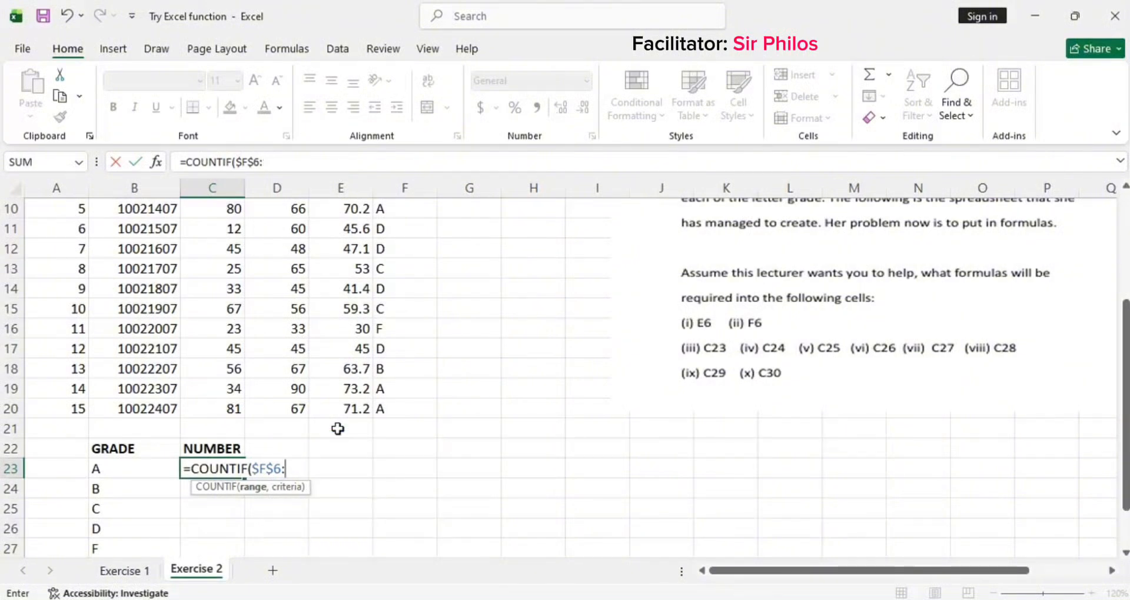
pyautogui.write('F20')
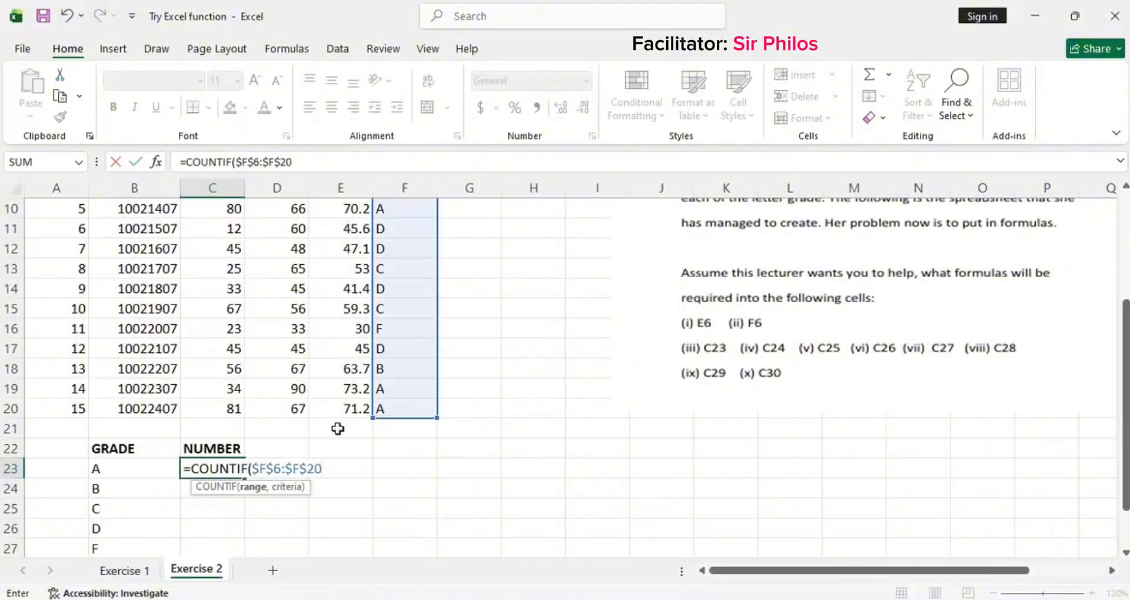
# Step: Use the grade letter in B23 as the criteria, close the bracket, and enter C23's COUNTIF formula
pyautogui.scroll(2, 337, 428)
pyautogui.scroll(-3, 405, 366)
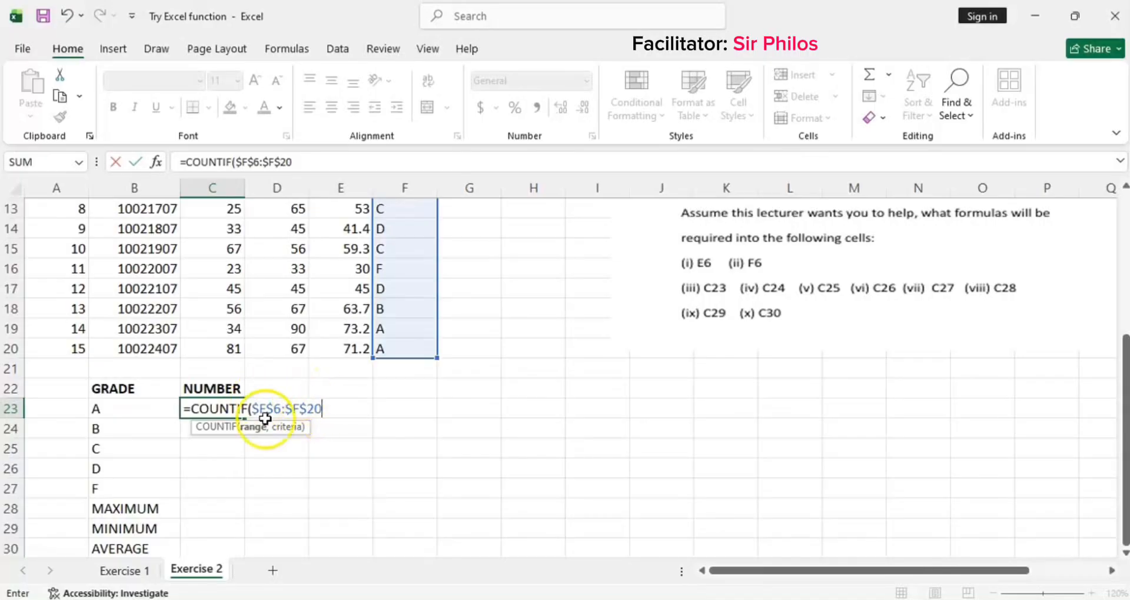
pyautogui.scroll(1, 422, 328)
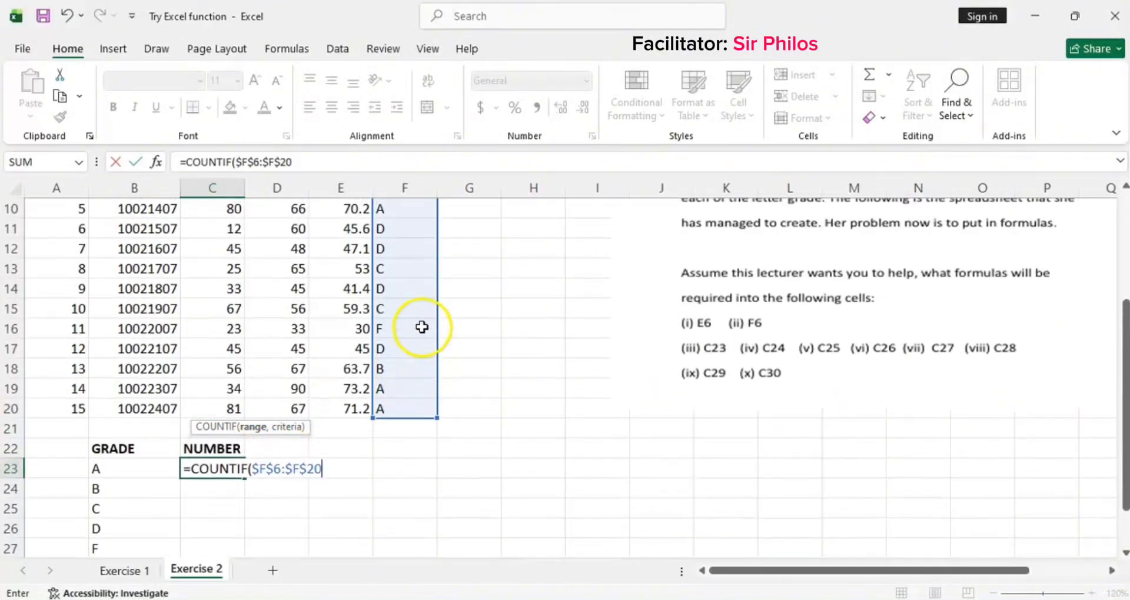
pyautogui.scroll(2, 422, 327)
pyautogui.scroll(-2, 402, 356)
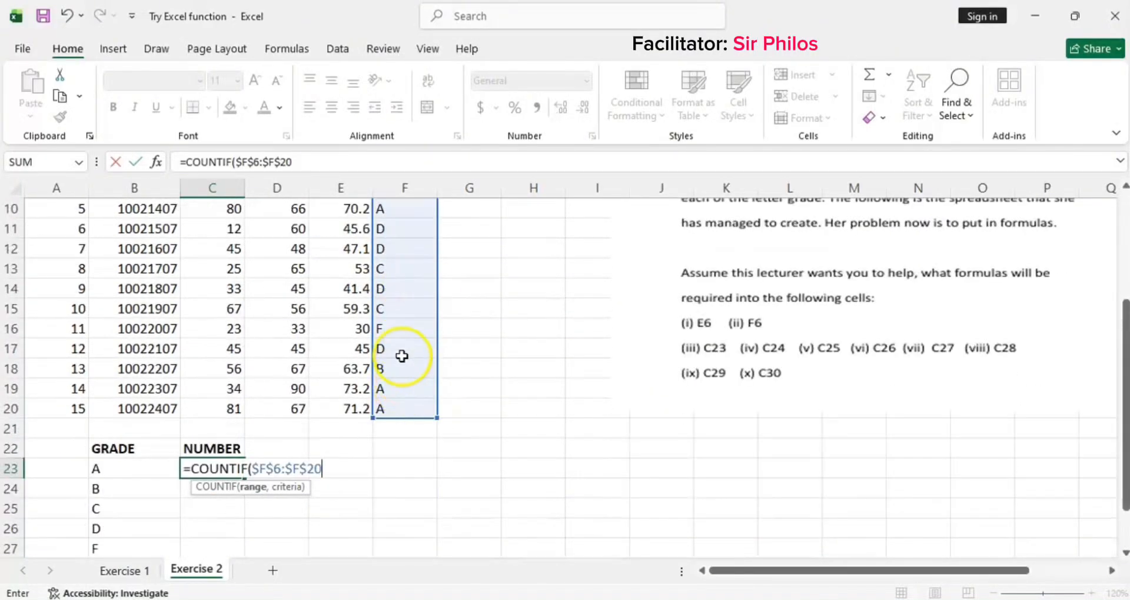
pyautogui.scroll(-3, 402, 356)
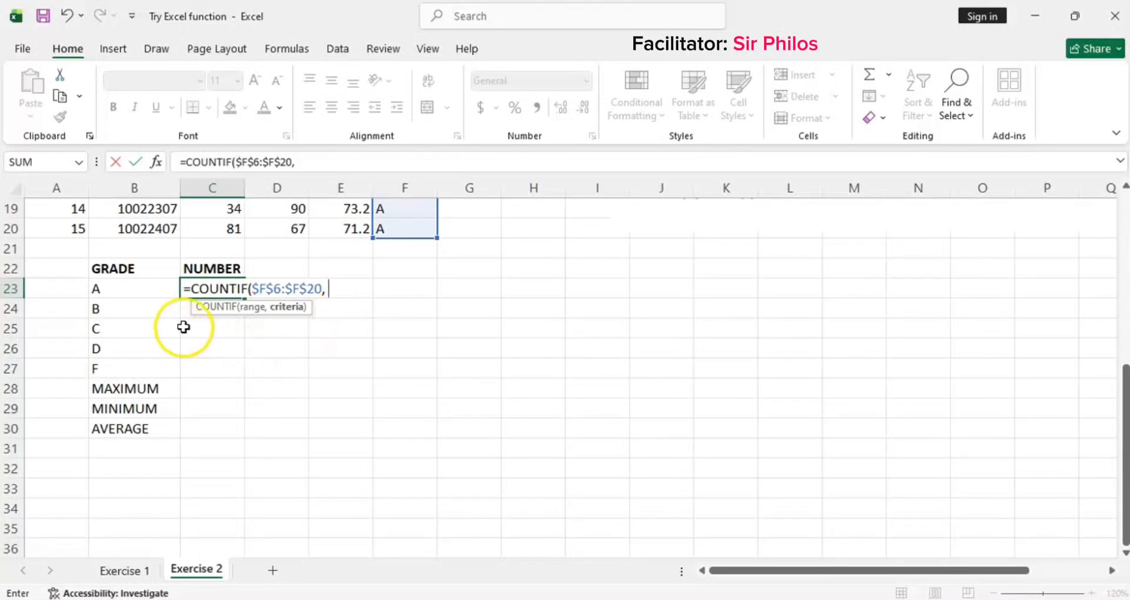
pyautogui.click(119, 290)
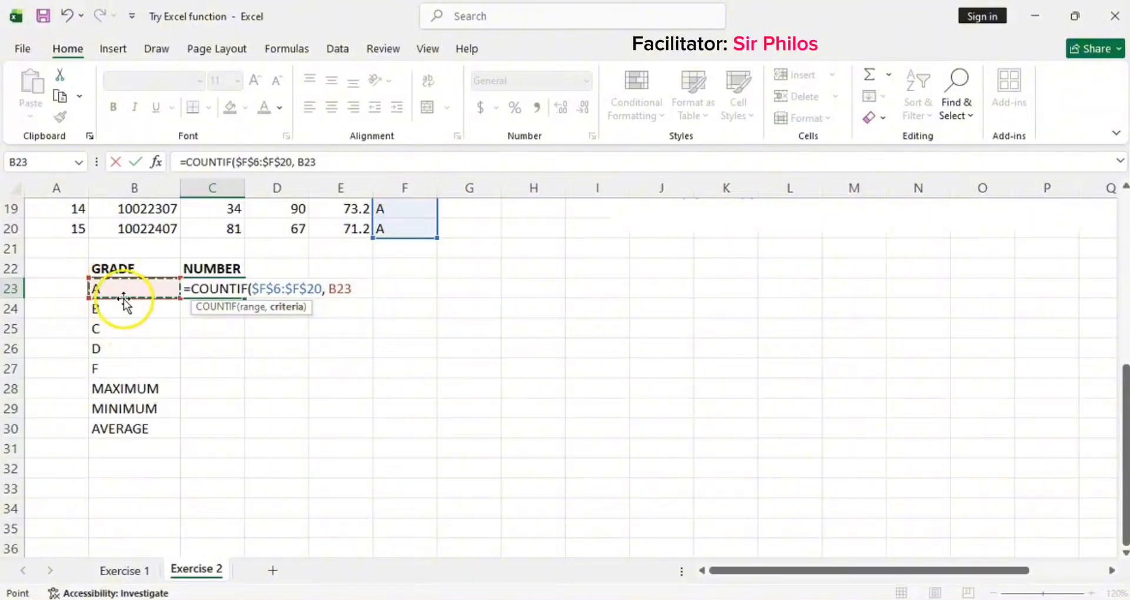
pyautogui.scroll(2, 194, 353)
pyautogui.scroll(2, 389, 441)
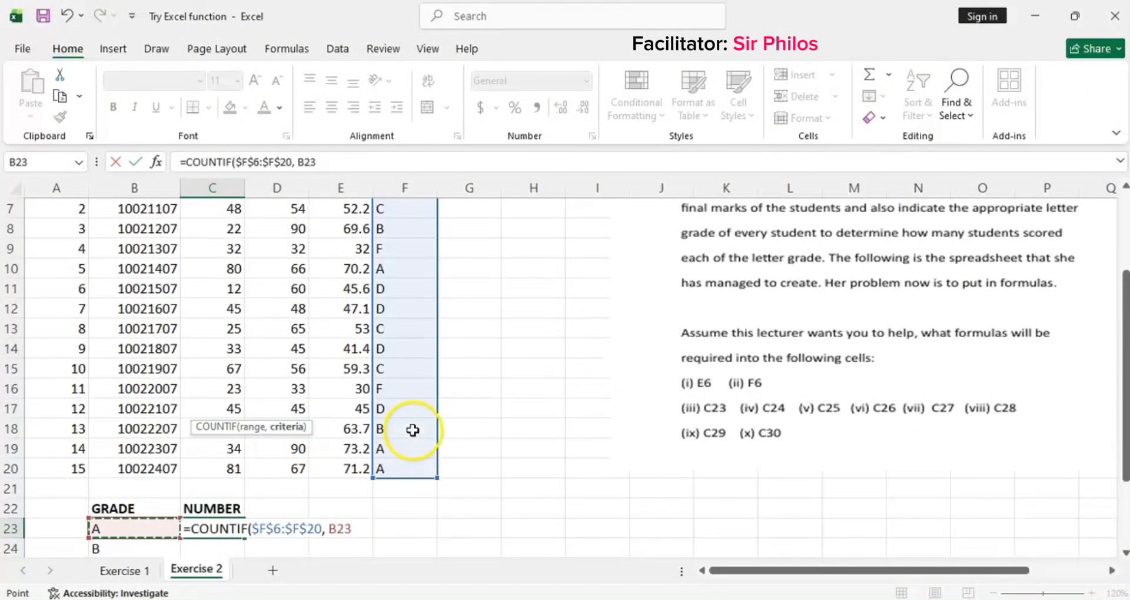
pyautogui.scroll(2, 389, 265)
pyautogui.scroll(-2, 400, 347)
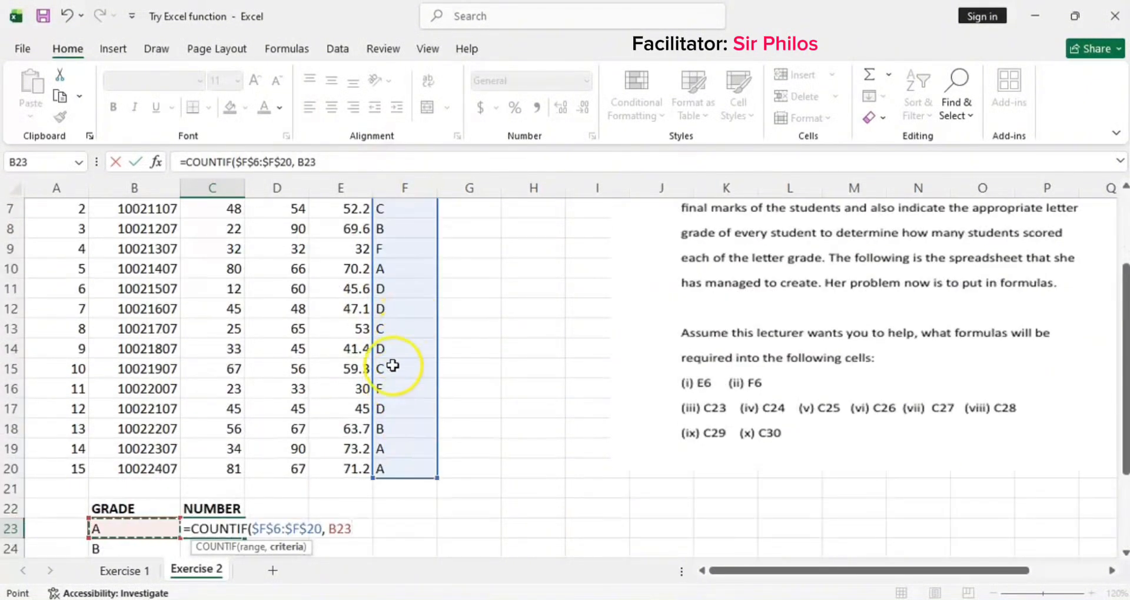
pyautogui.scroll(-2, 387, 447)
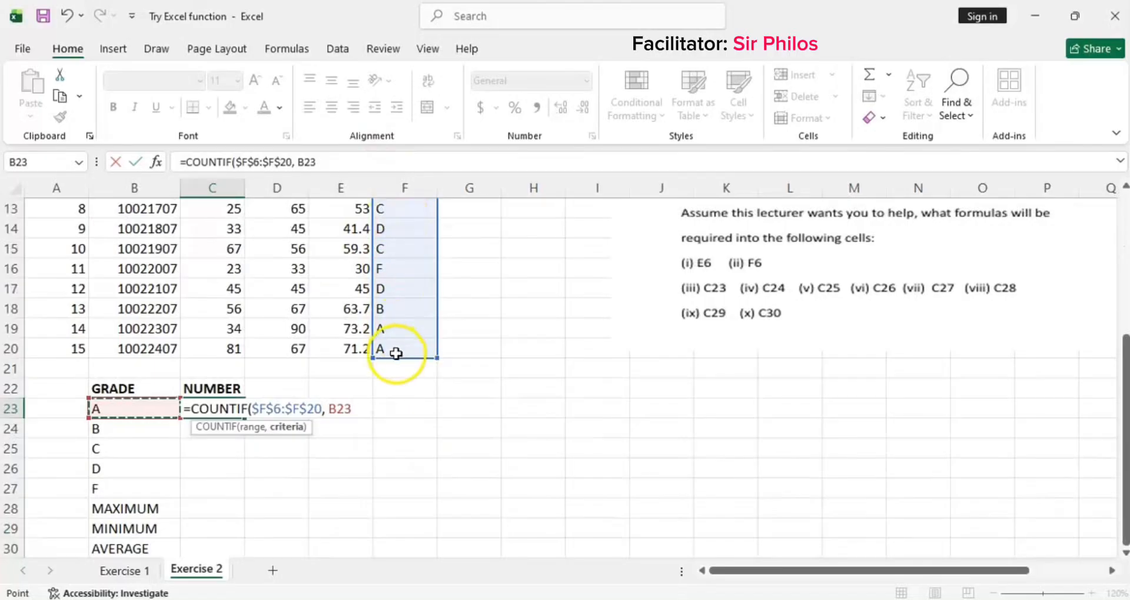
pyautogui.scroll(3, 396, 362)
pyautogui.scroll(-3, 399, 330)
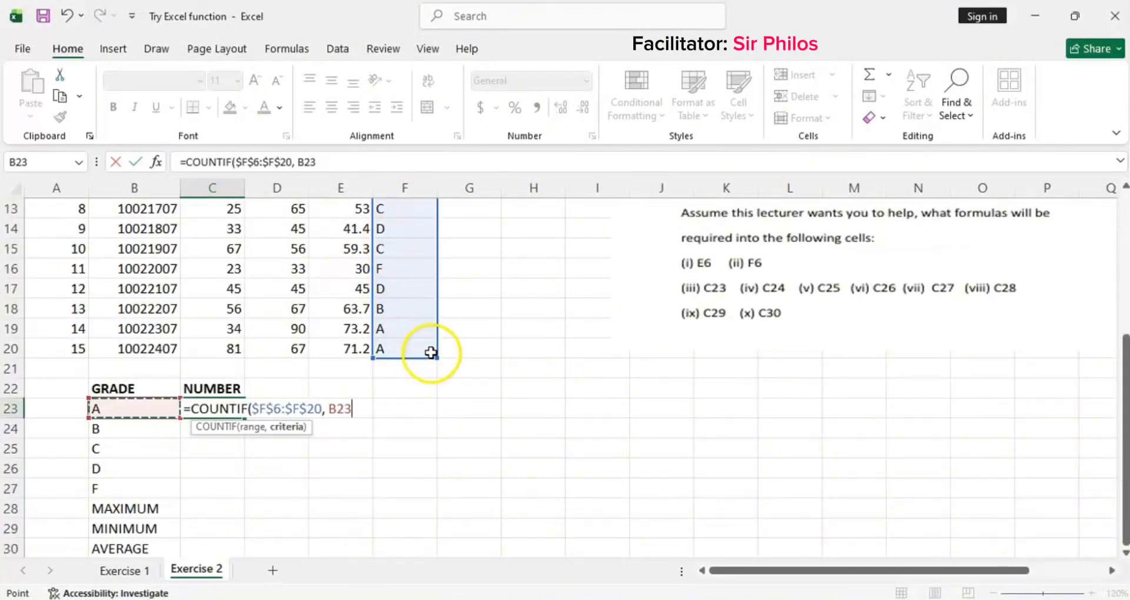
pyautogui.write(')')
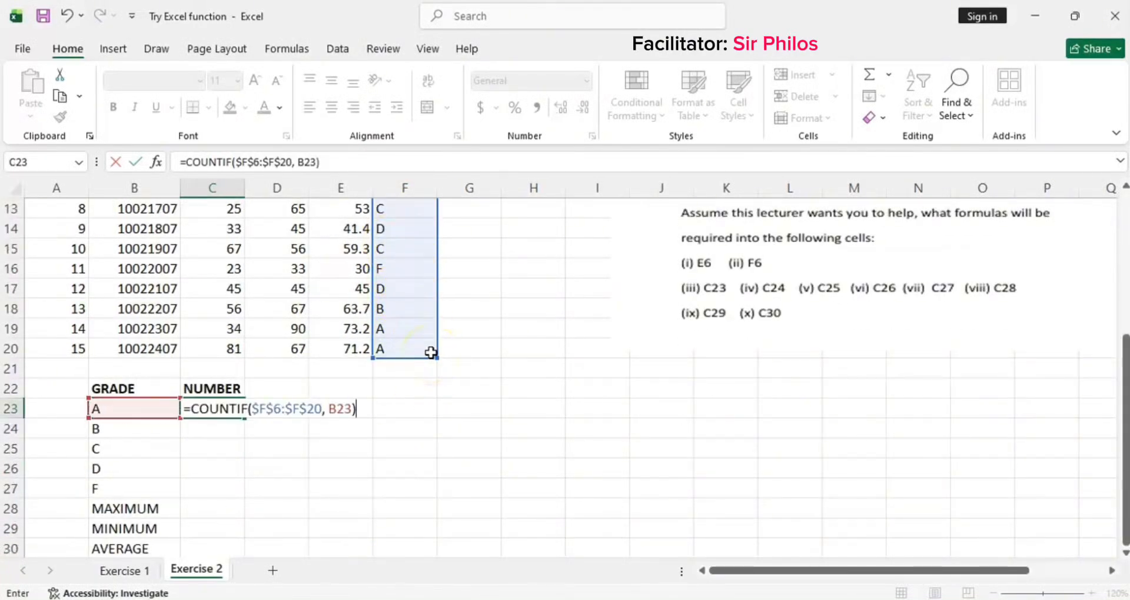
pyautogui.press('Return')
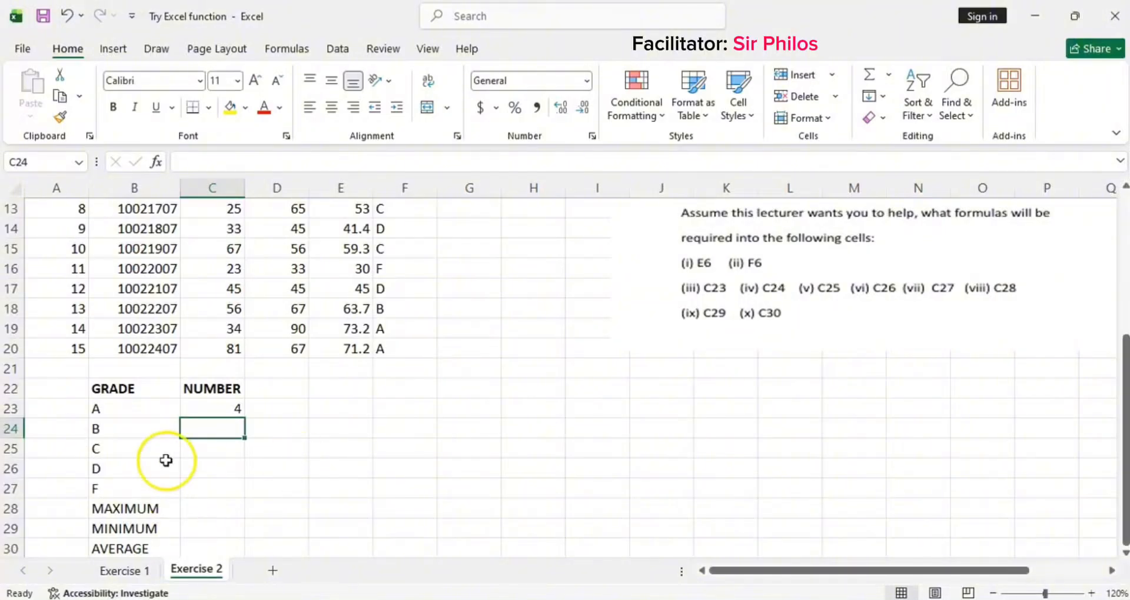
# Step: Fill C23's COUNTIF formula down through C27 to count grades B, C, D and F
pyautogui.scroll(2, 412, 466)
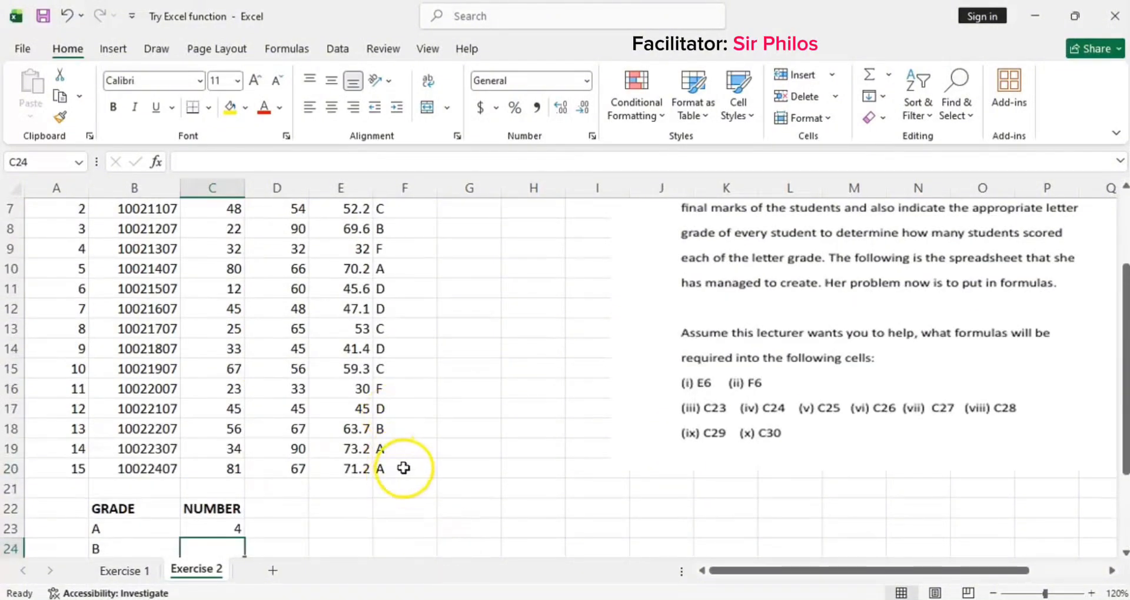
pyautogui.scroll(1, 404, 404)
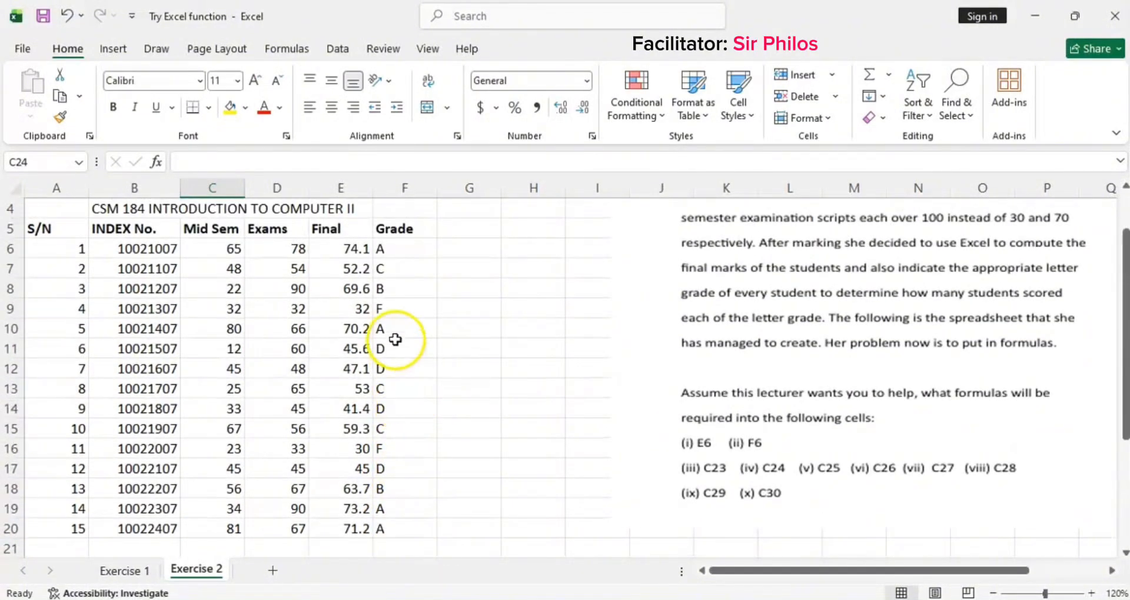
pyautogui.scroll(-3, 404, 308)
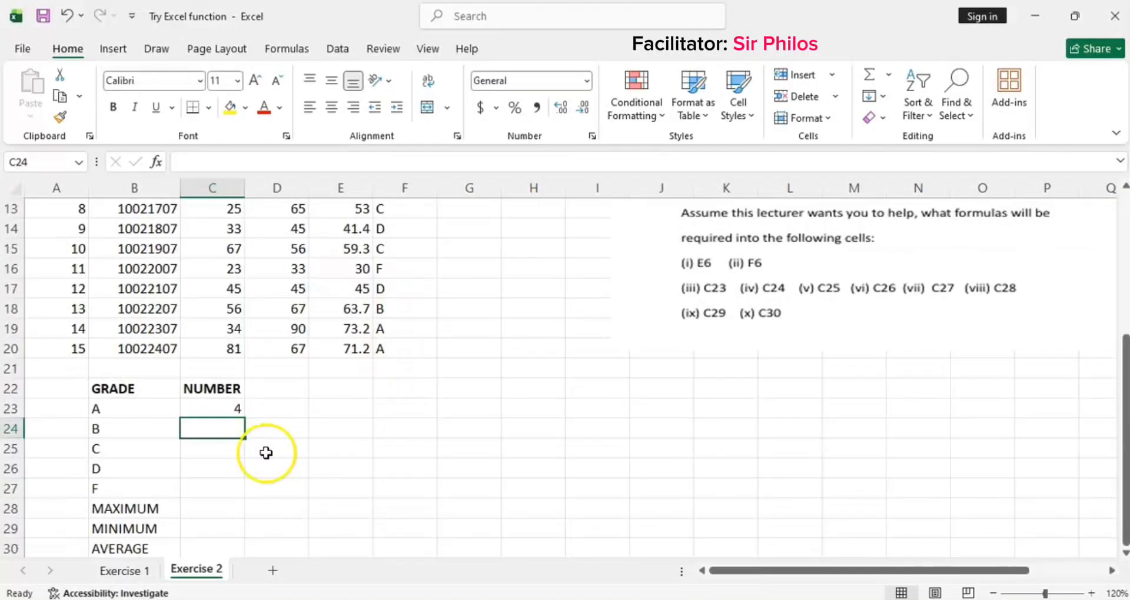
pyautogui.click(207, 410)
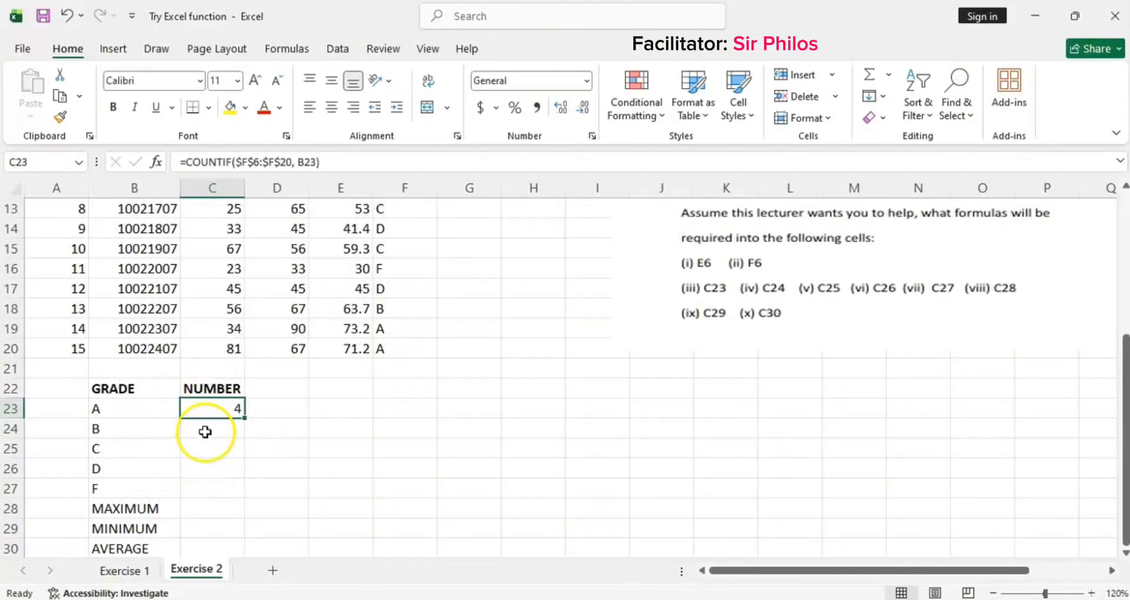
pyautogui.scroll(-1, 205, 432)
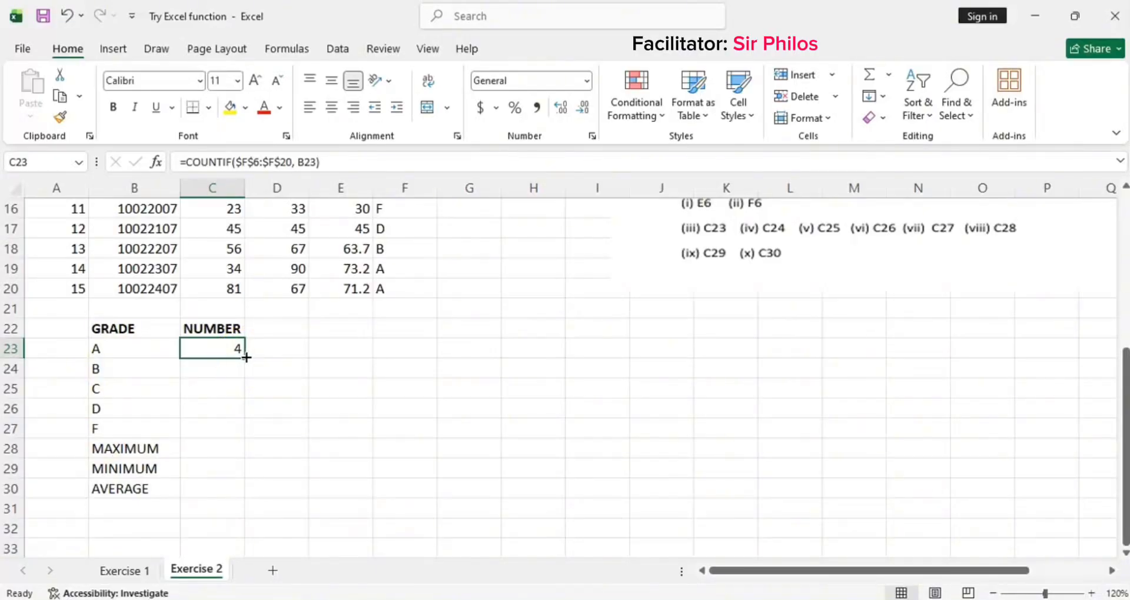
pyautogui.moveTo(246, 357); pyautogui.dragTo(241, 440)
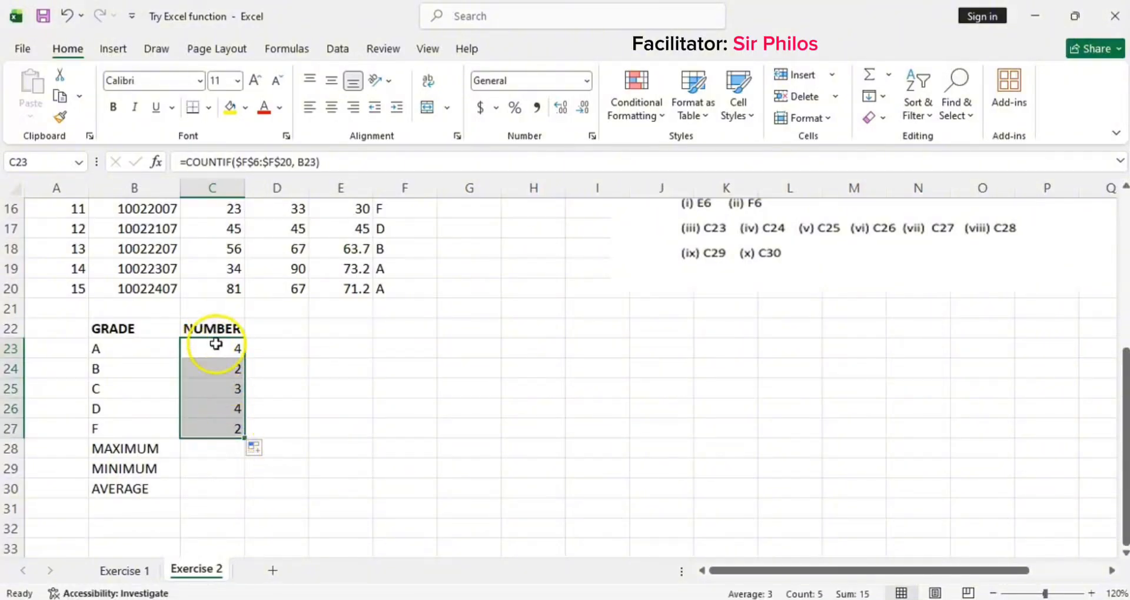
# Step: Inspect the copied COUNTIF formulas in C23 to C26, opening C26's formula to view its references
pyautogui.click(217, 369)
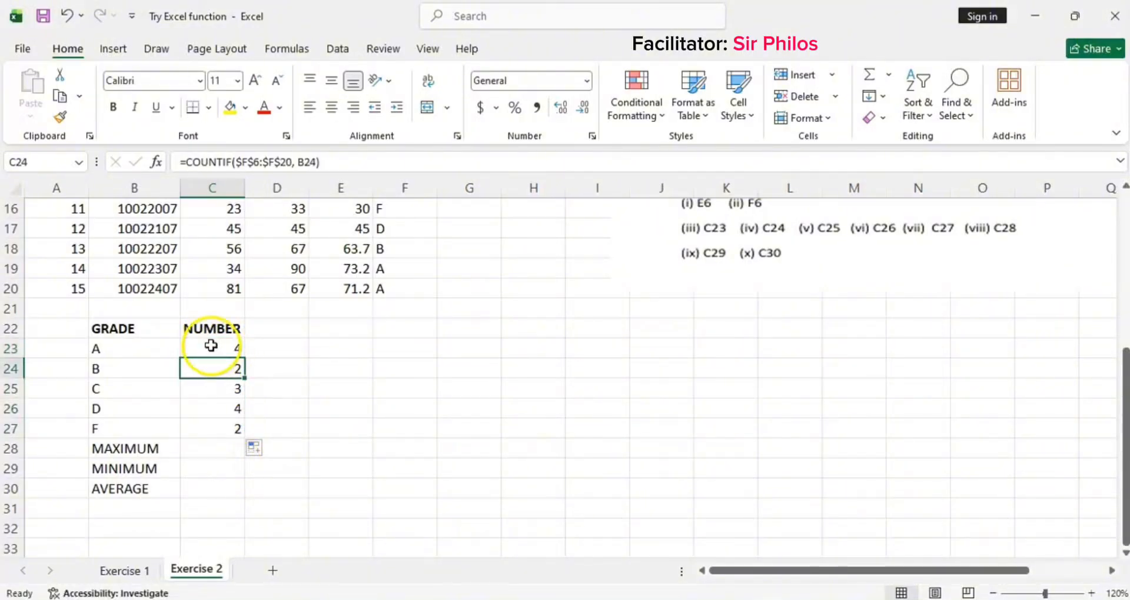
pyautogui.click(210, 346)
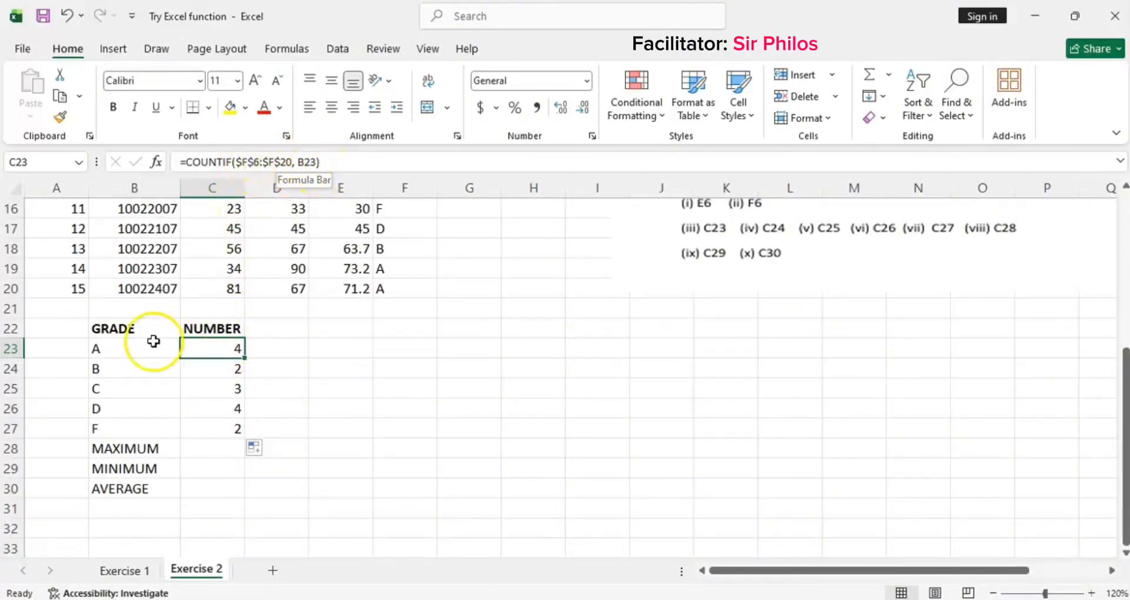
pyautogui.click(119, 353)
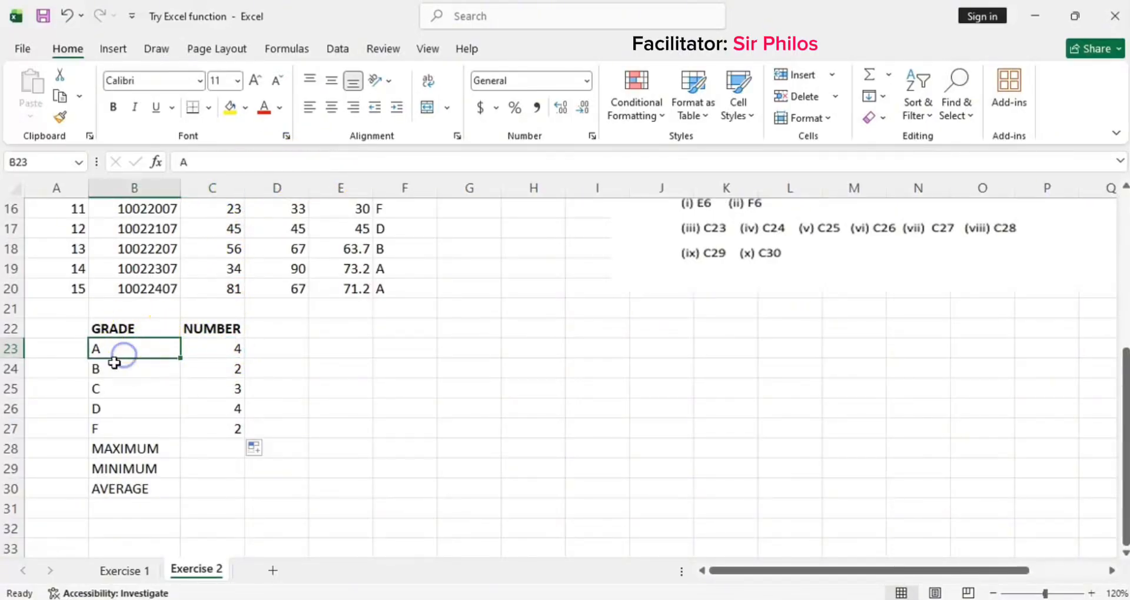
pyautogui.click(227, 372)
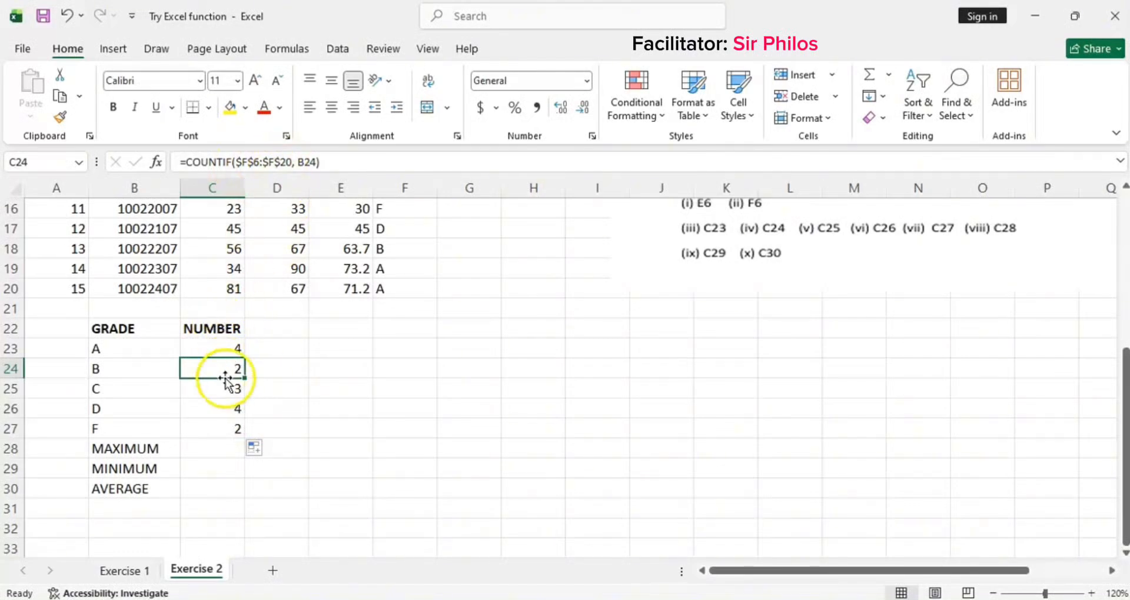
pyautogui.scroll(2, 285, 412)
pyautogui.scroll(2, 408, 269)
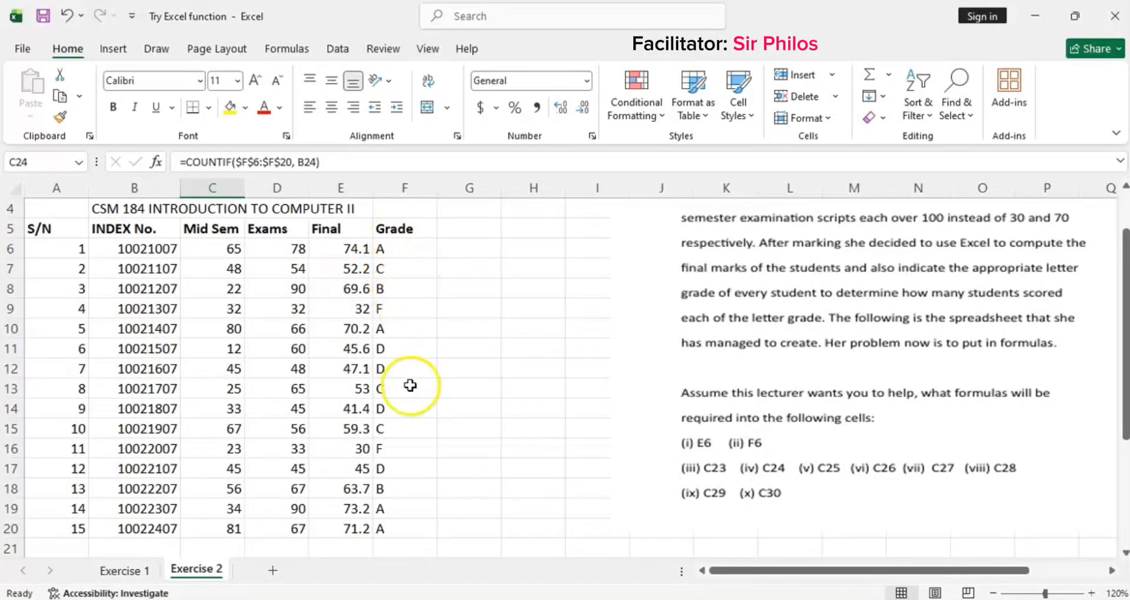
pyautogui.scroll(-1, 401, 494)
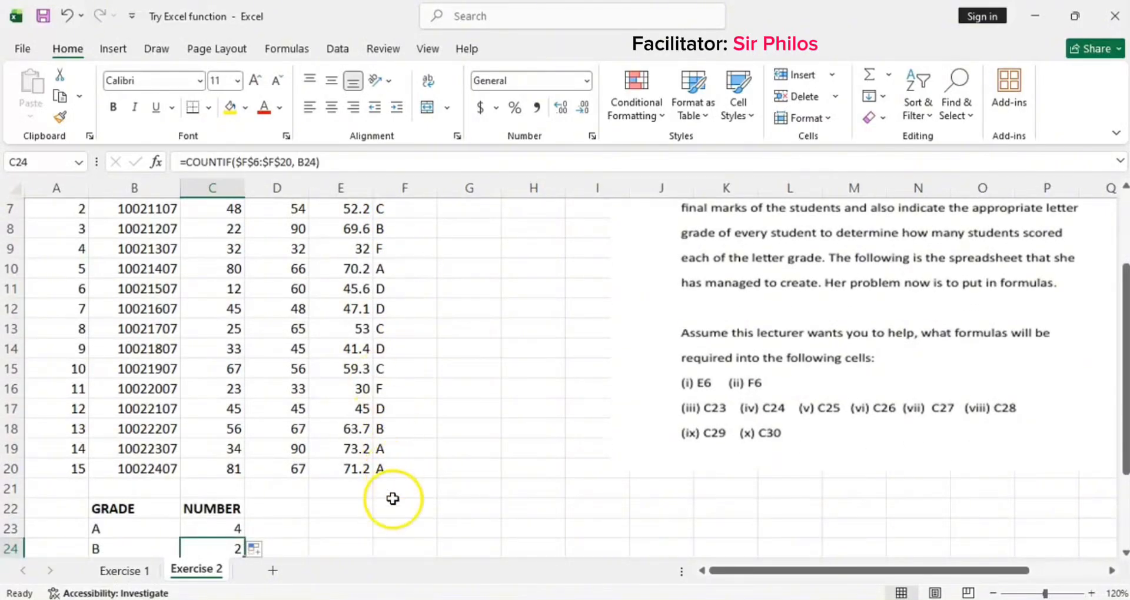
pyautogui.scroll(1, 392, 450)
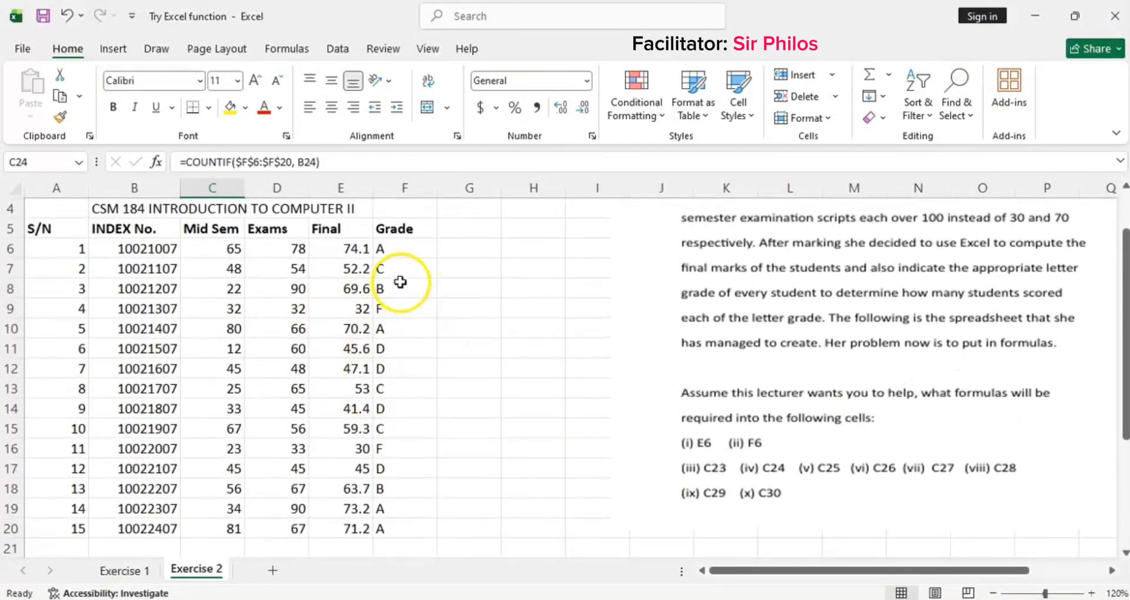
pyautogui.scroll(-3, 397, 308)
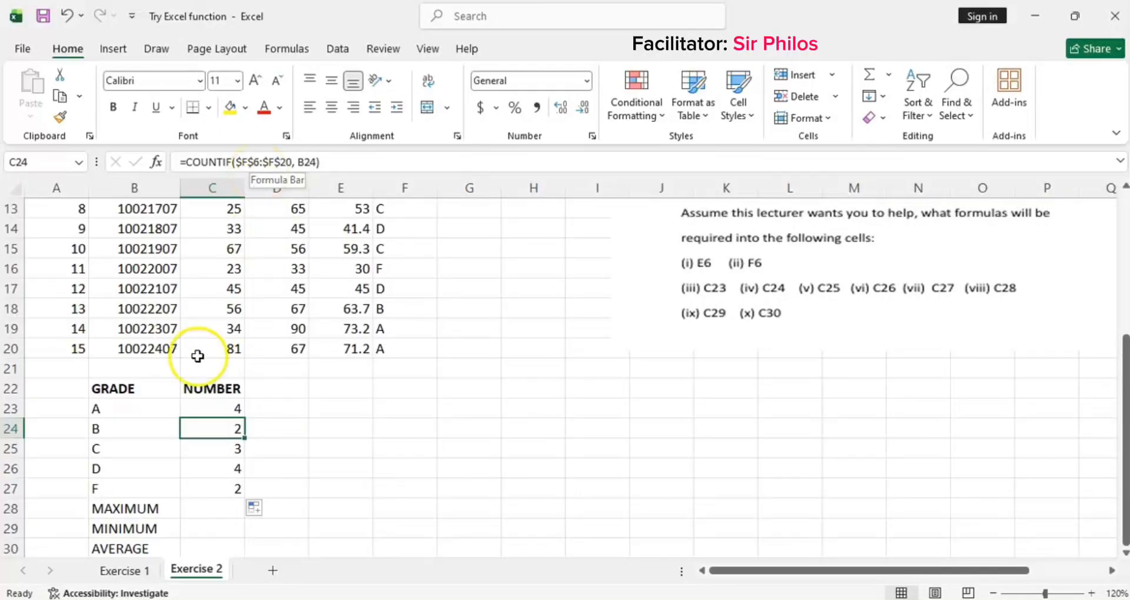
pyautogui.scroll(-1, 193, 377)
pyautogui.click(230, 390)
pyautogui.click(227, 406)
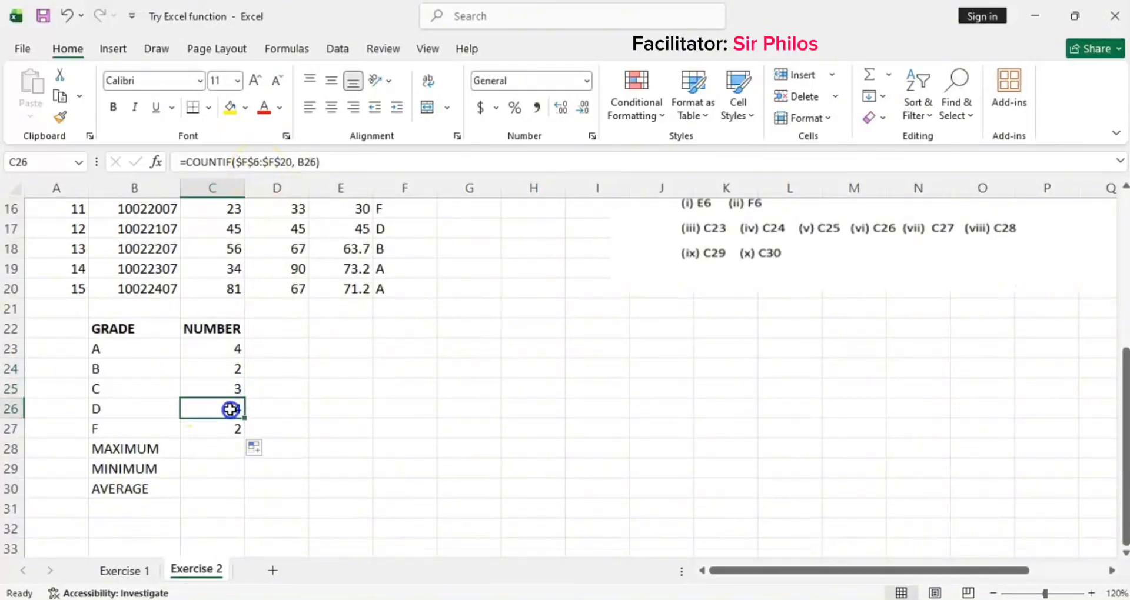
pyautogui.doubleClick(226, 408)
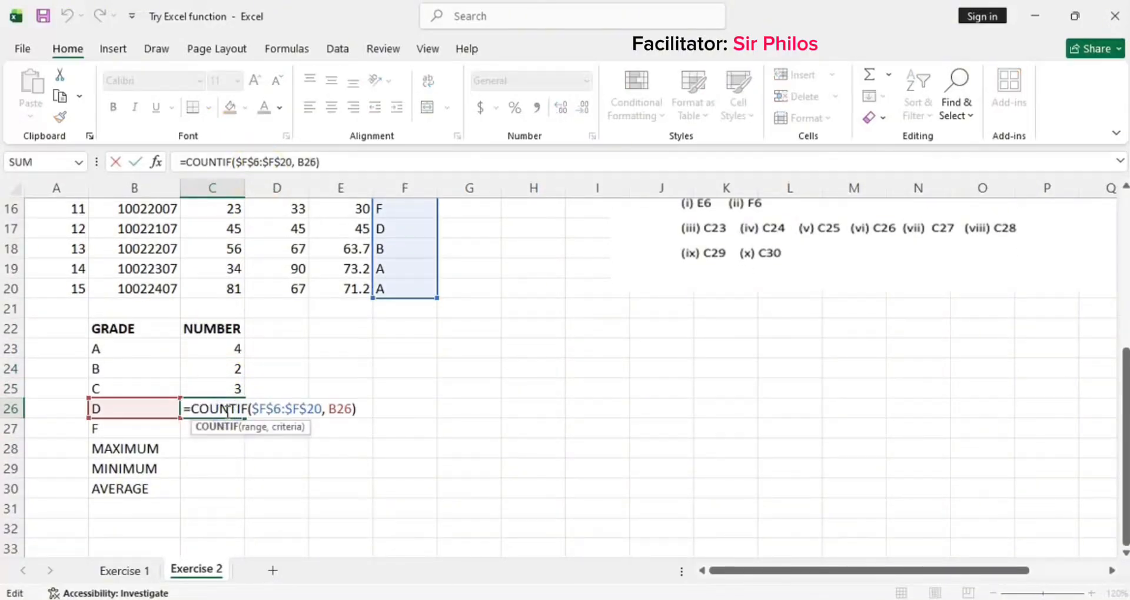
# Step: Start a MAX function in C28 beside the MAXIMUM label
pyautogui.press('Return')
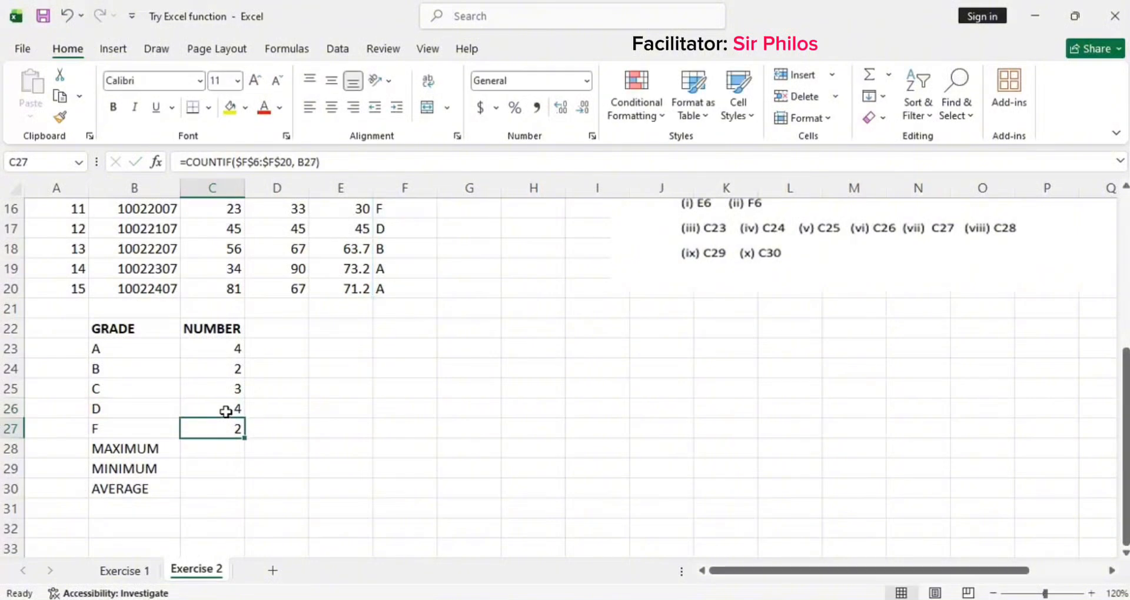
pyautogui.click(199, 451)
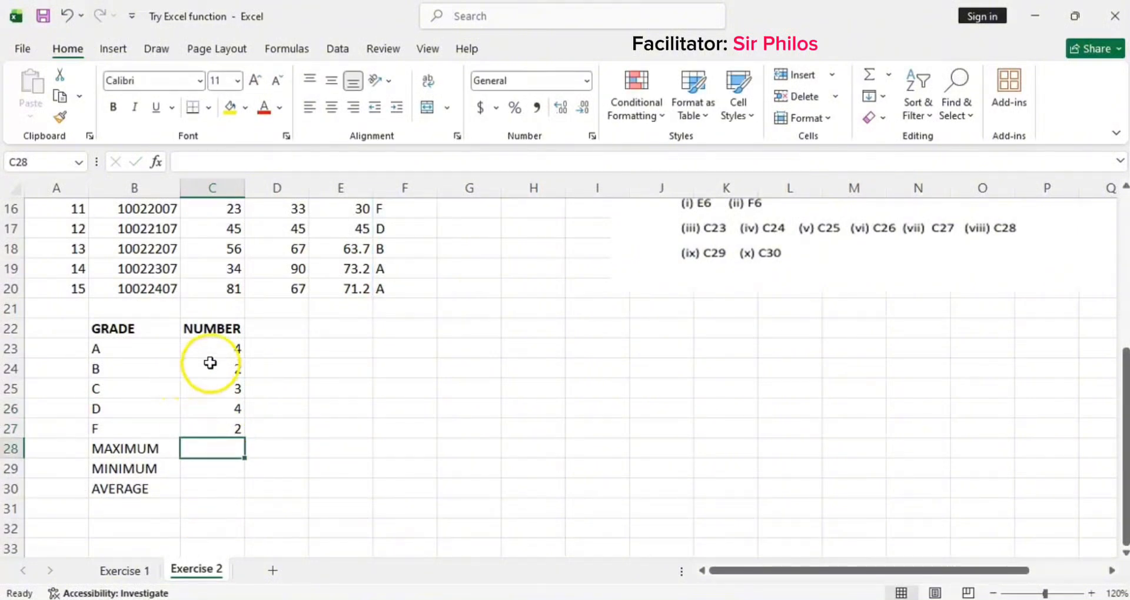
pyautogui.click(224, 347)
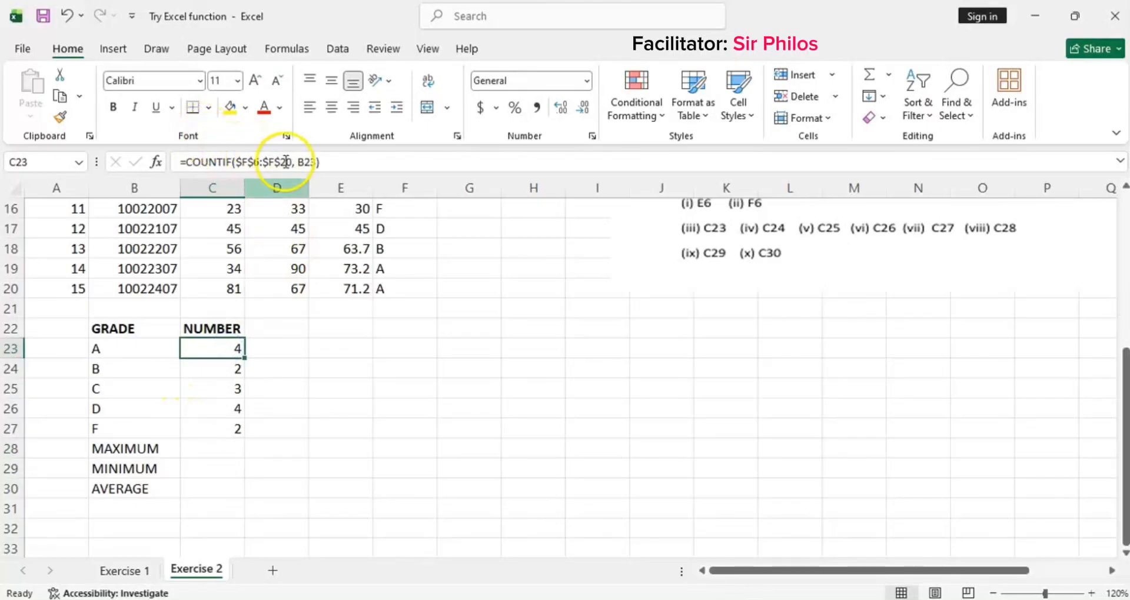
pyautogui.click(208, 451)
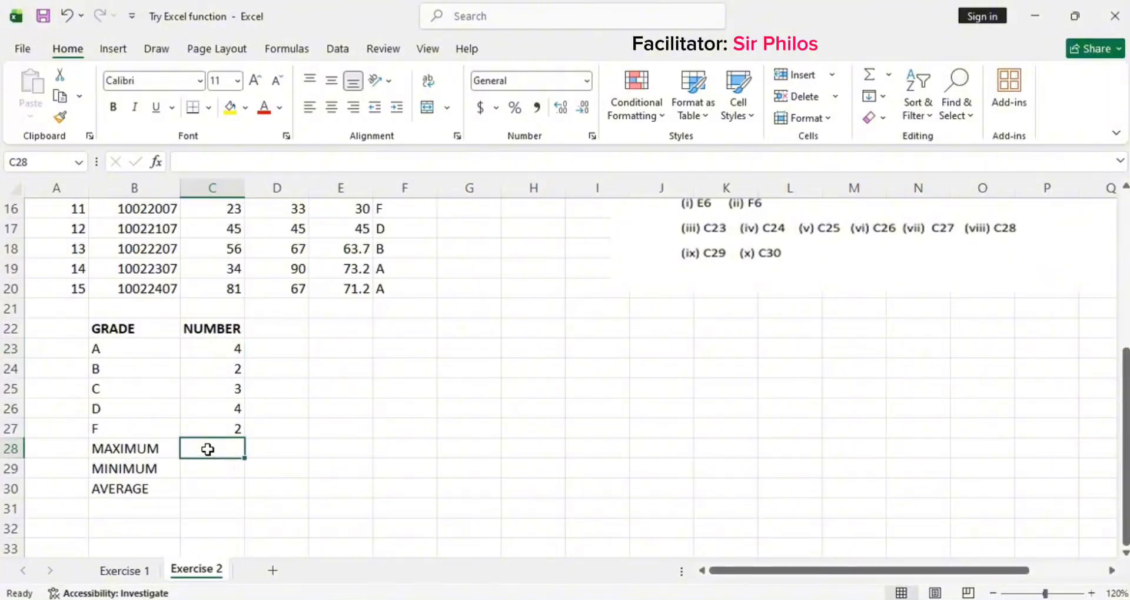
pyautogui.write('=')
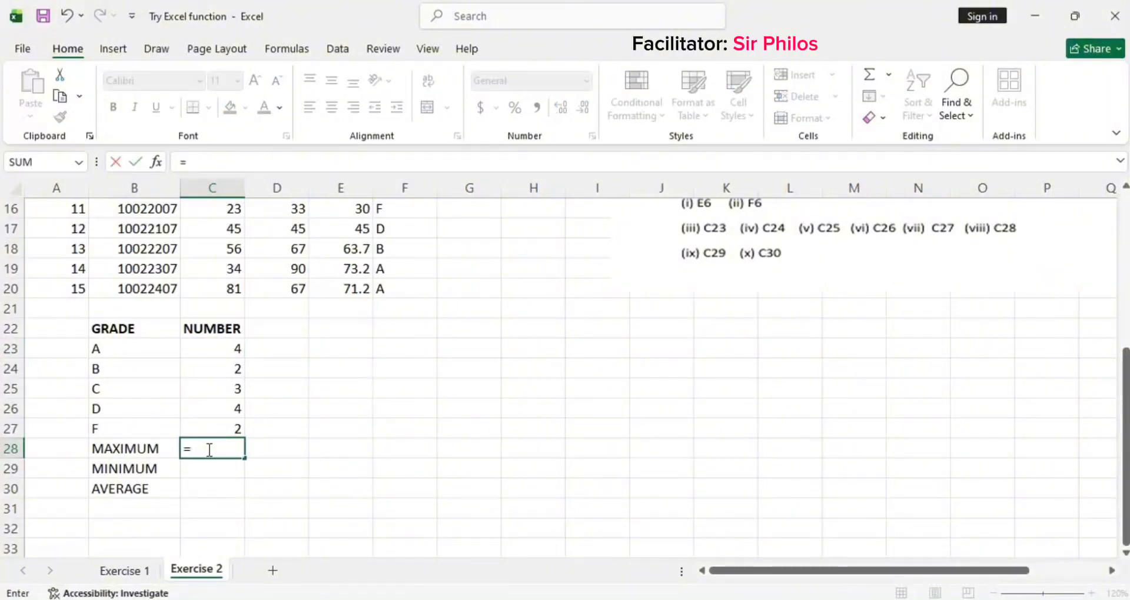
pyautogui.write('MA')
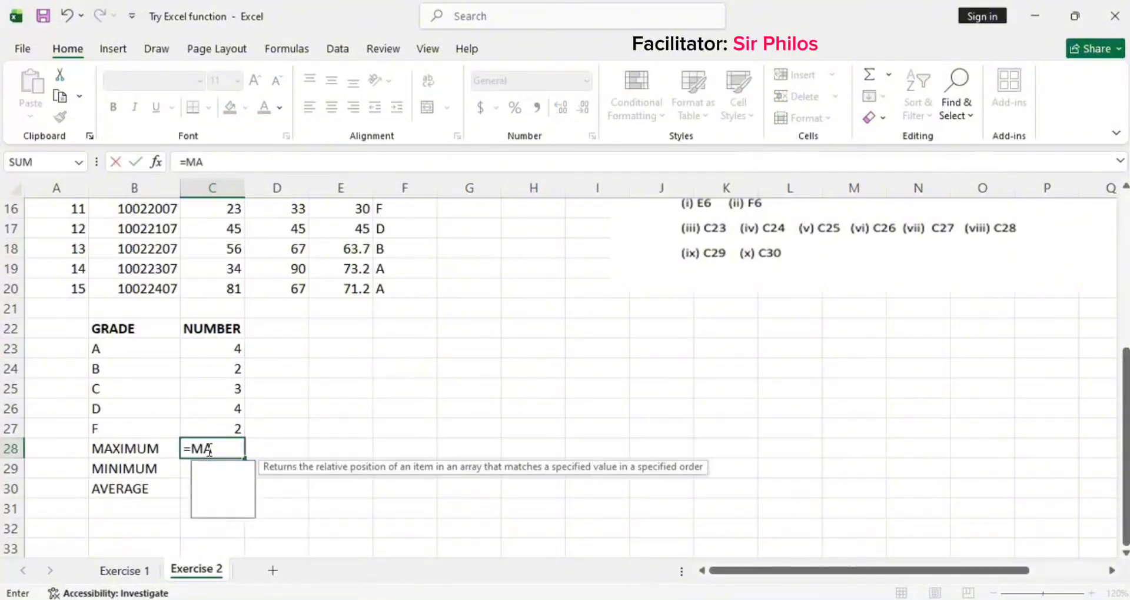
pyautogui.write('X')
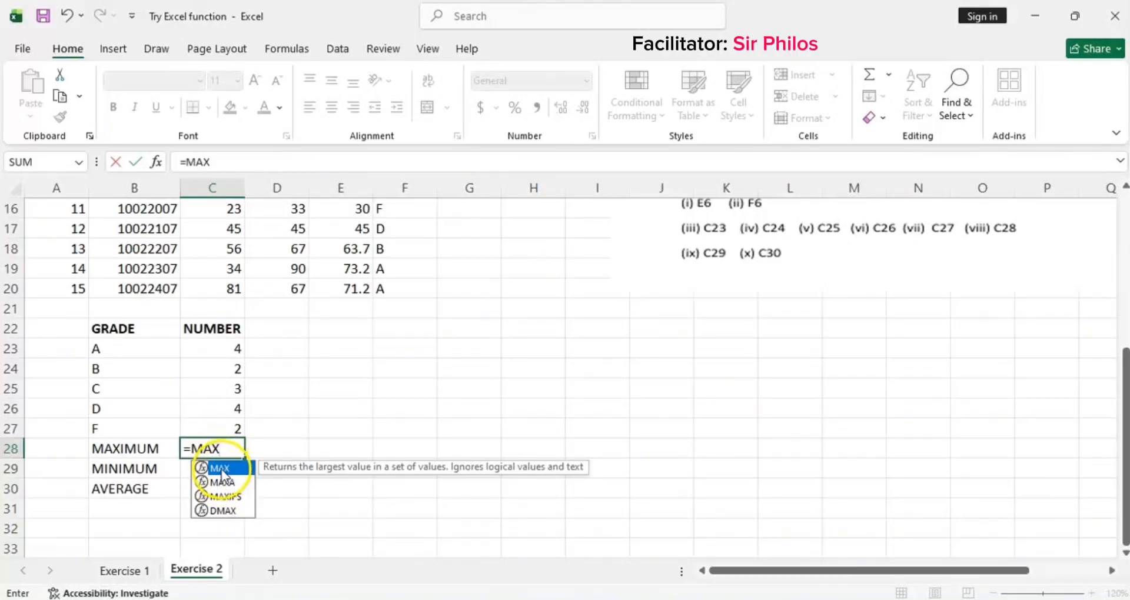
pyautogui.doubleClick(223, 469)
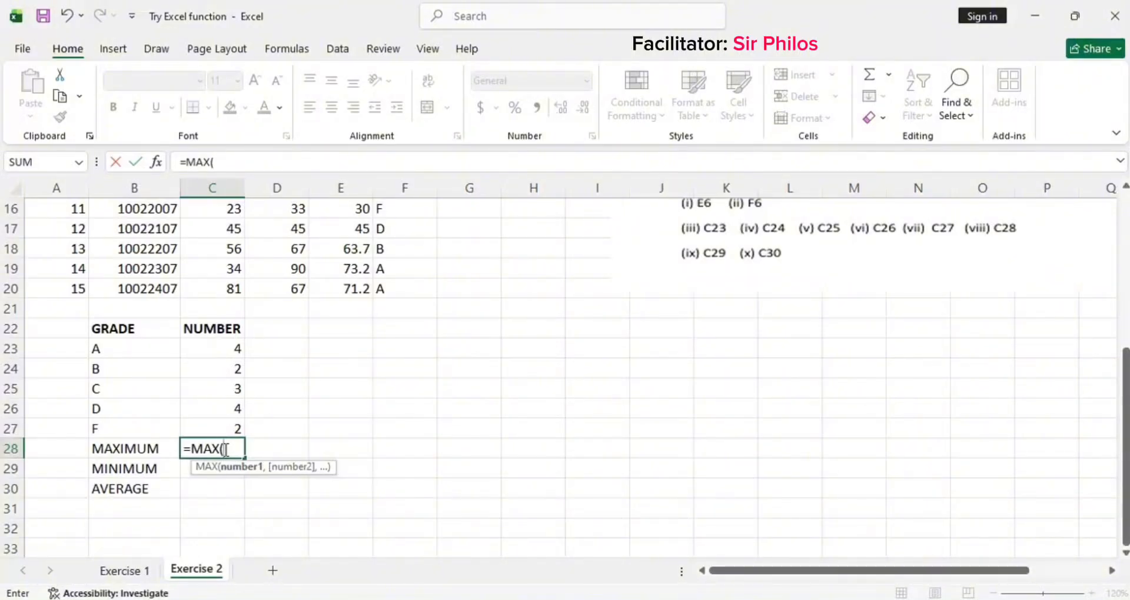
# Step: Give MAX the absolute Final column range $E$6:$E$20, close the bracket, and enter C28's formula
pyautogui.scroll(4, 353, 383)
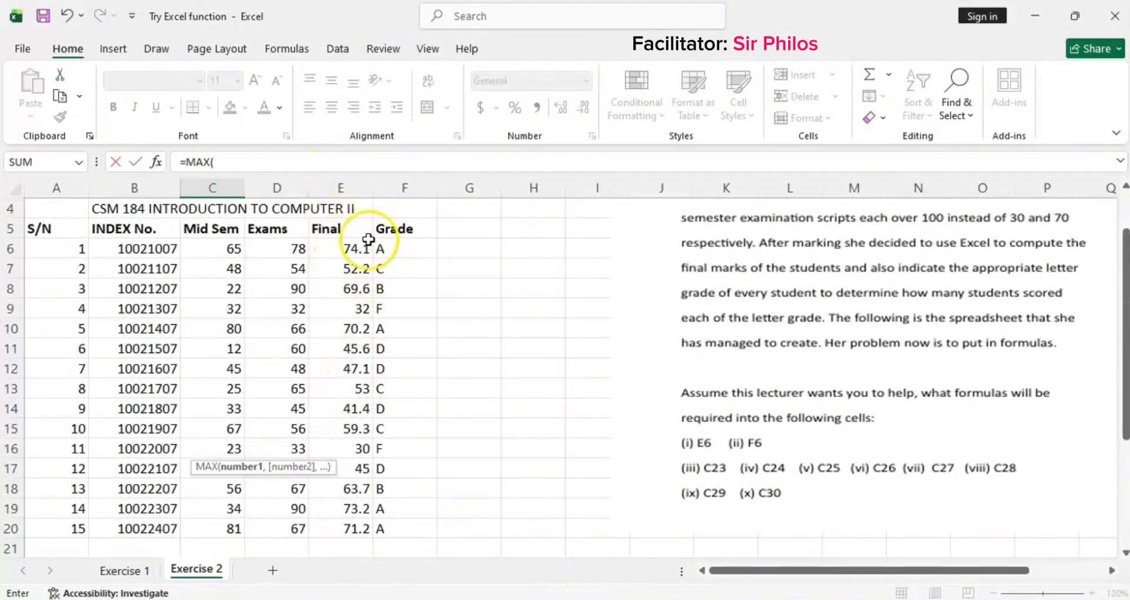
pyautogui.scroll(-1, 346, 270)
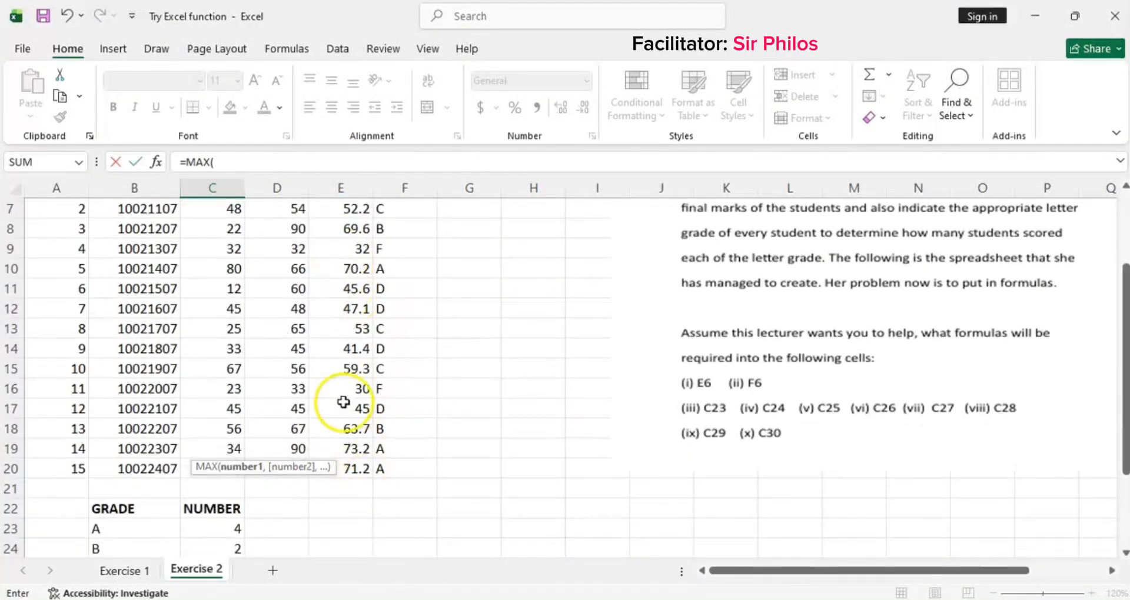
pyautogui.scroll(2, 344, 403)
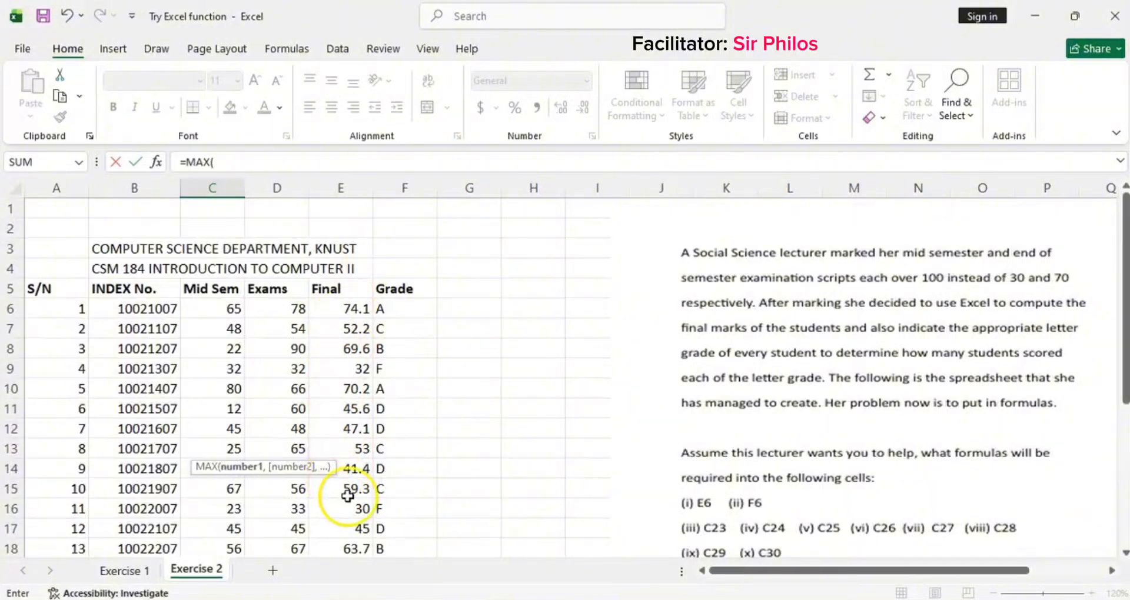
pyautogui.scroll(-2, 341, 459)
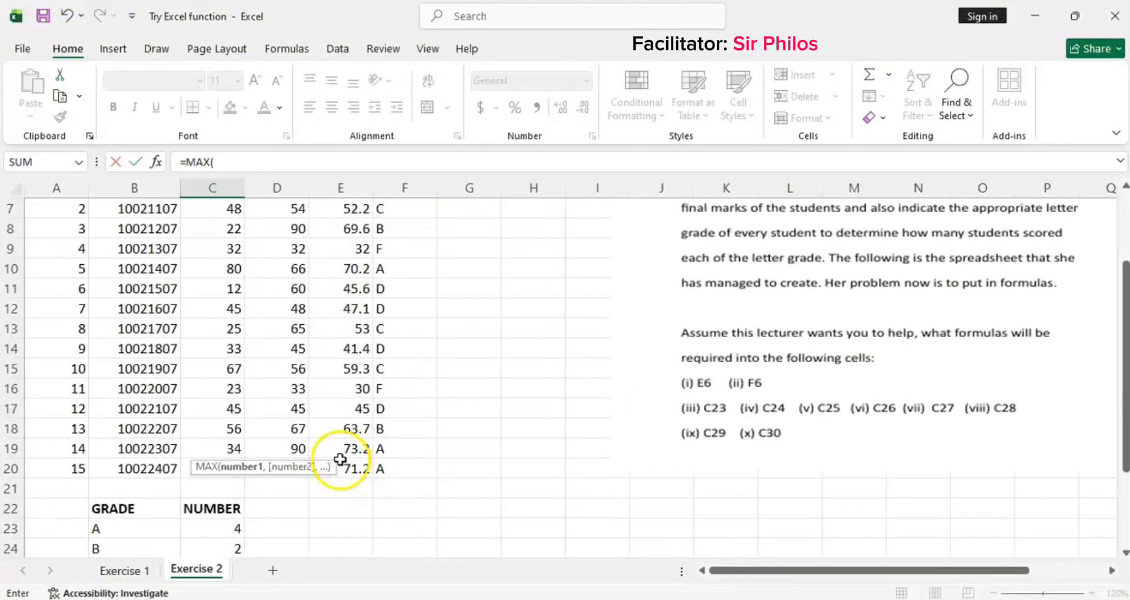
pyautogui.scroll(-3, 341, 459)
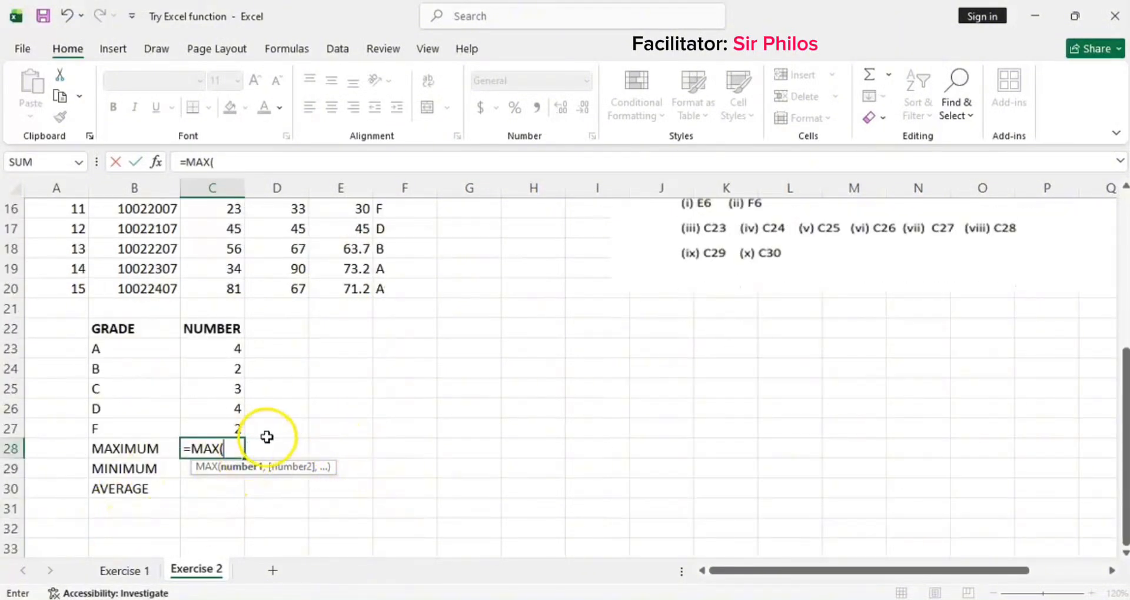
pyautogui.write('E')
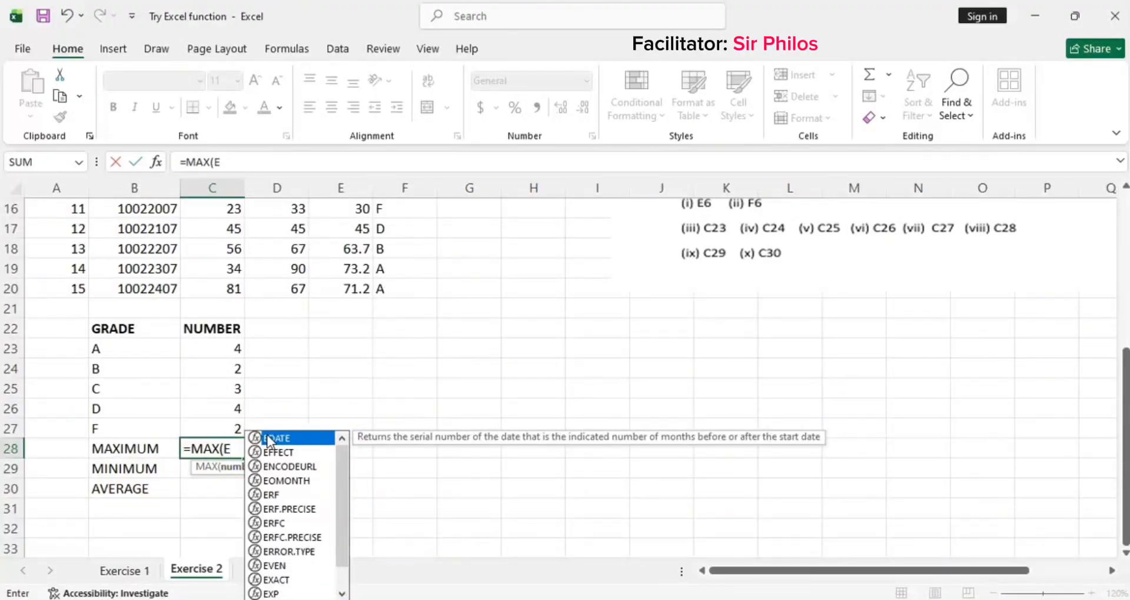
pyautogui.write('6')
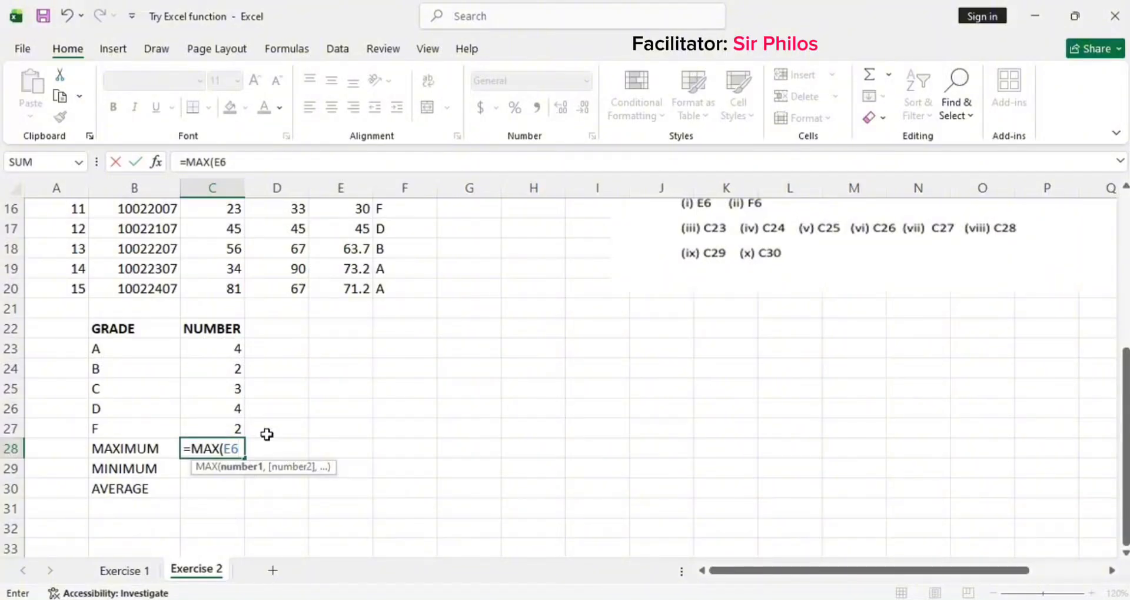
pyautogui.press('F4')
pyautogui.write(':E20')
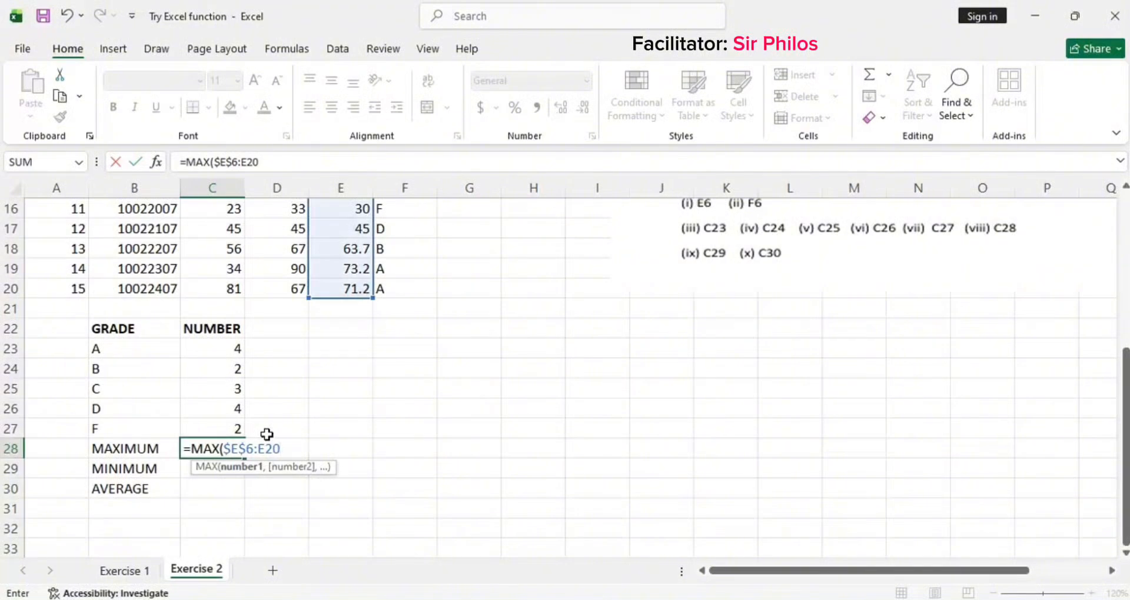
pyautogui.press('F4')
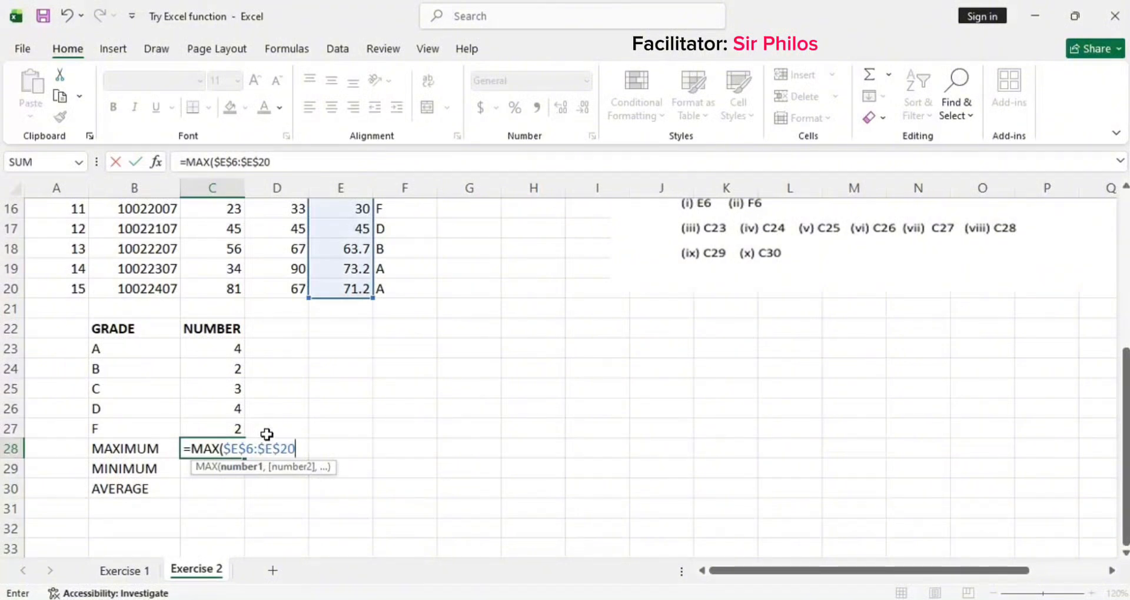
pyautogui.write(')')
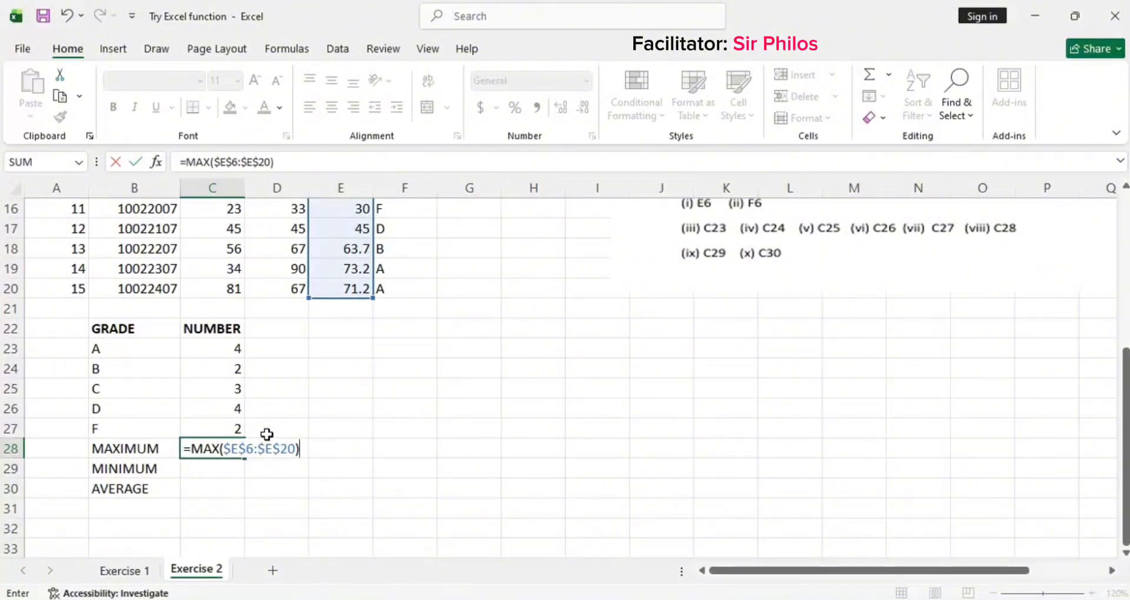
pyautogui.press('Return')
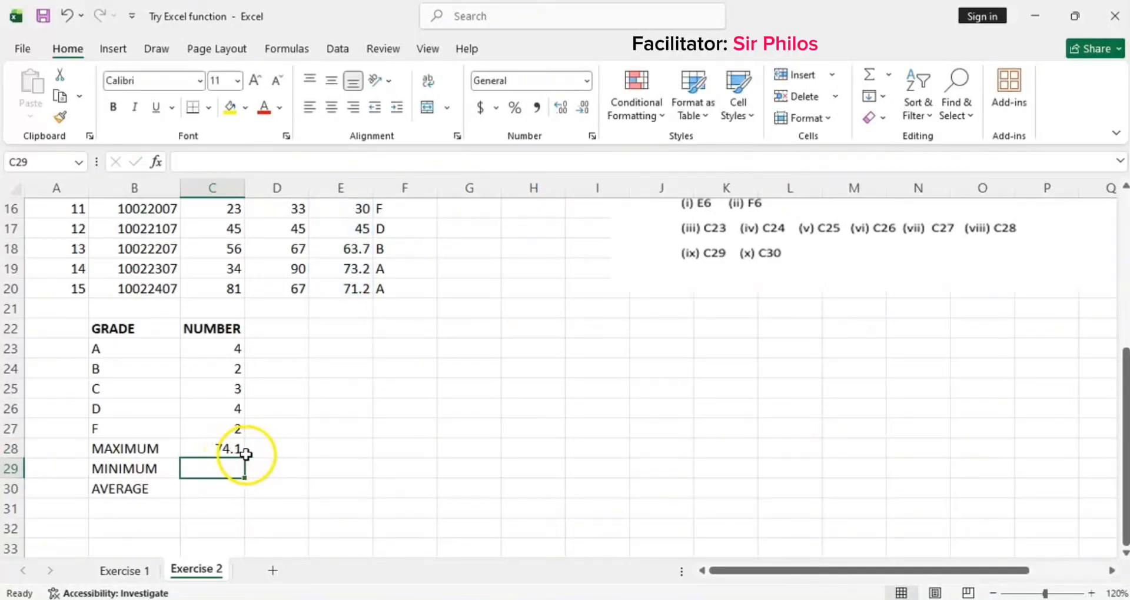
# Step: Reopen C28's MAX formula to review its references, then leave it unchanged
pyautogui.click(229, 449)
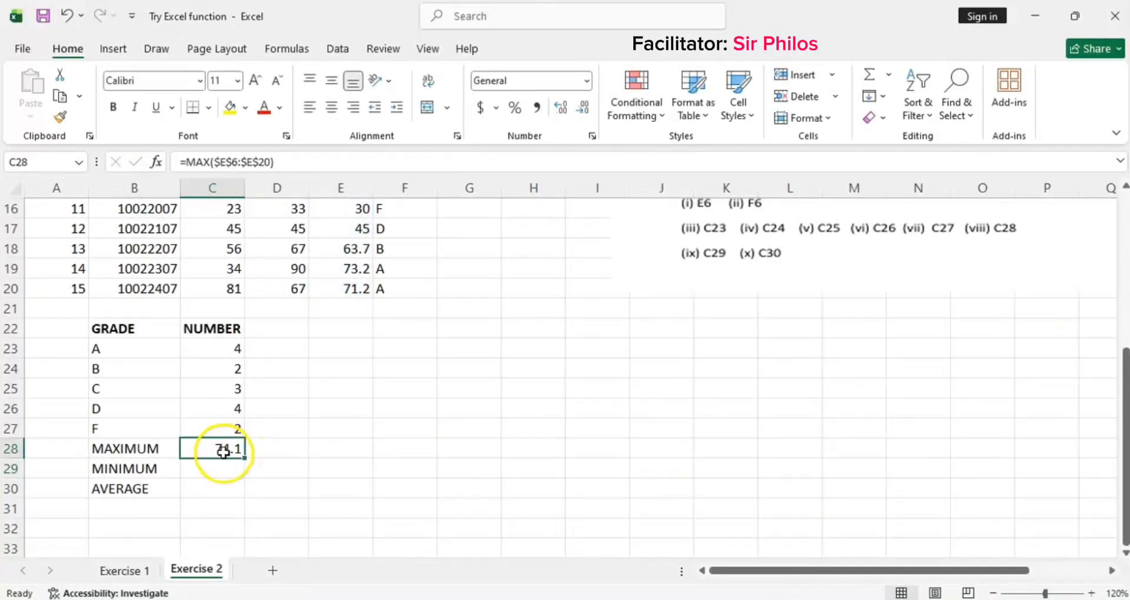
pyautogui.doubleClick(224, 452)
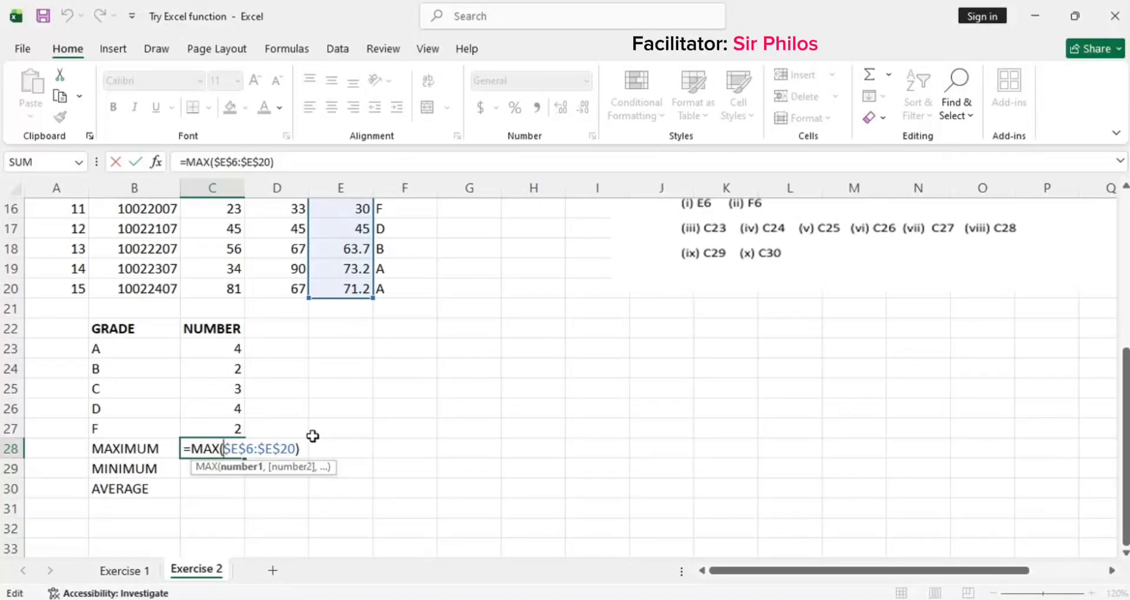
pyautogui.press('Return')
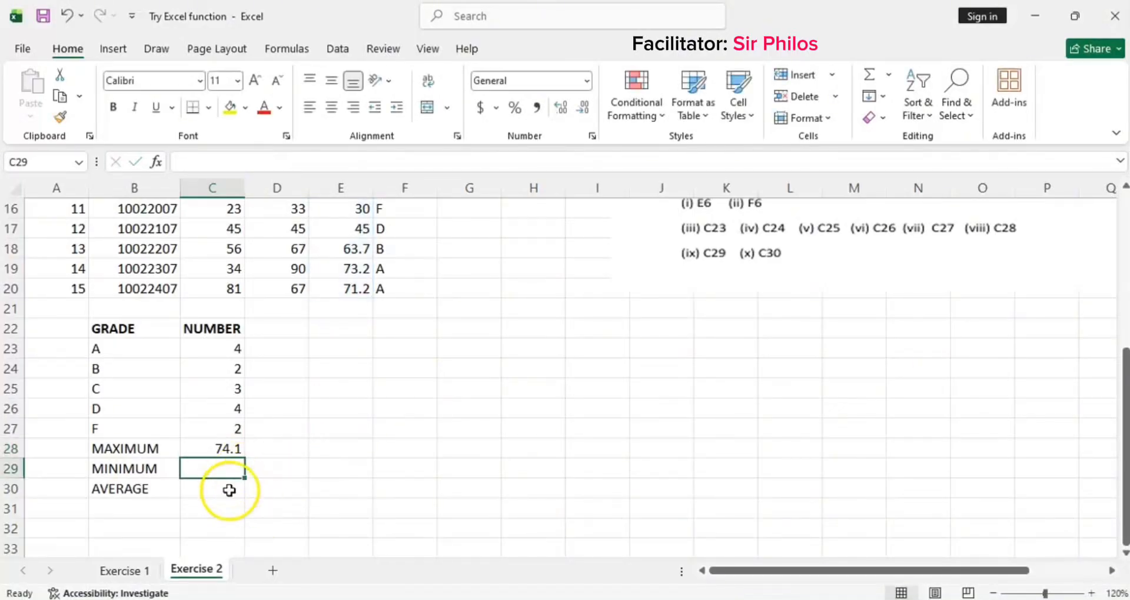
pyautogui.click(226, 448)
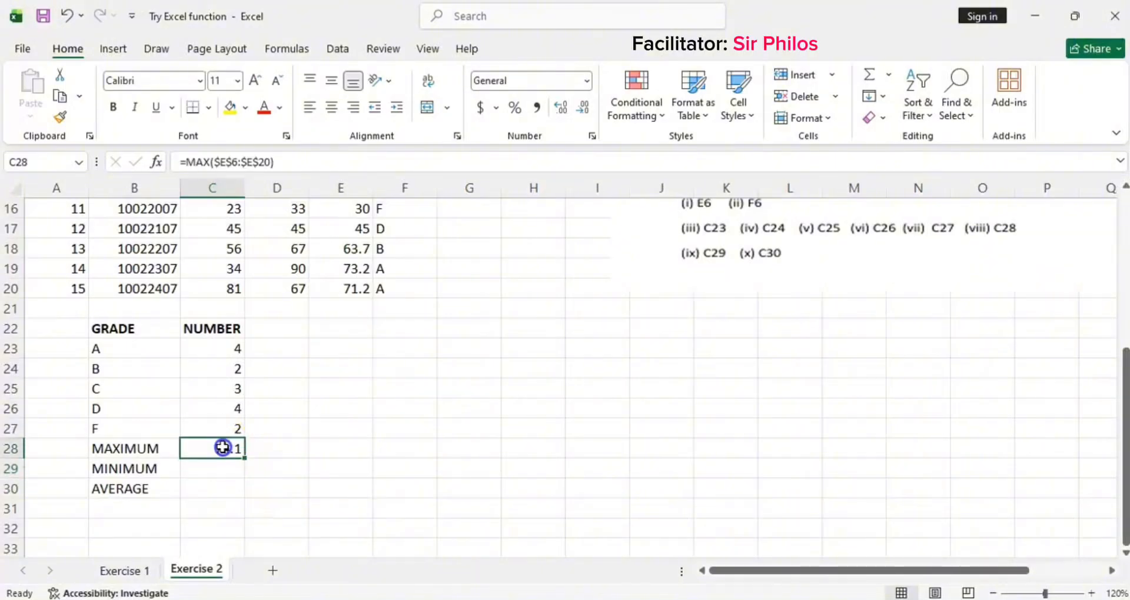
# Step: Enter a MIN formula in C29 over the Final column range E6:E20
pyautogui.click(202, 471)
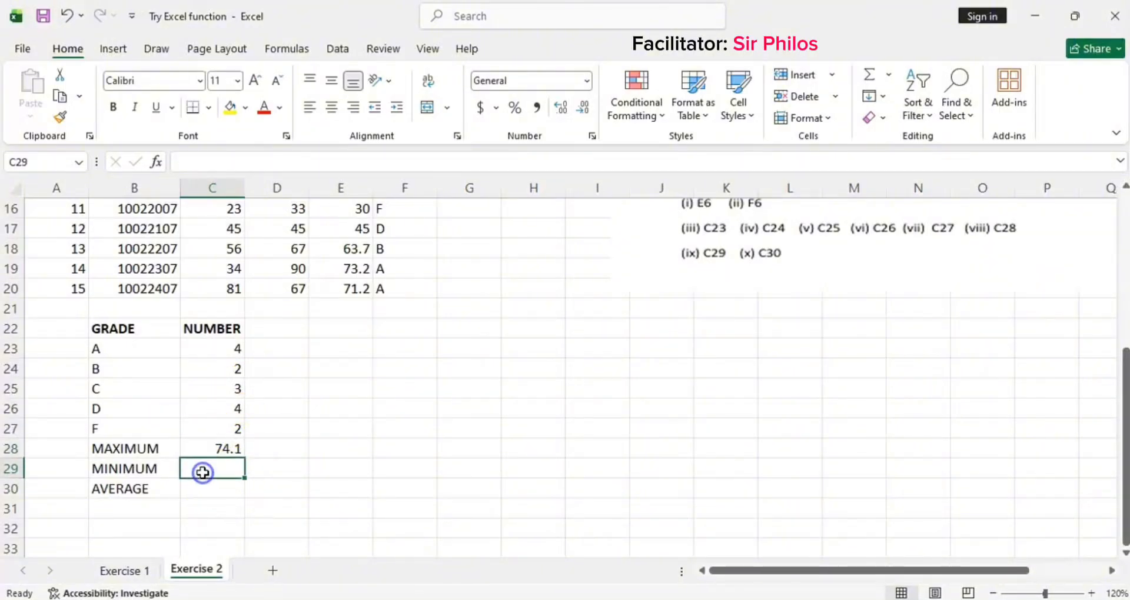
pyautogui.write('=MIN')
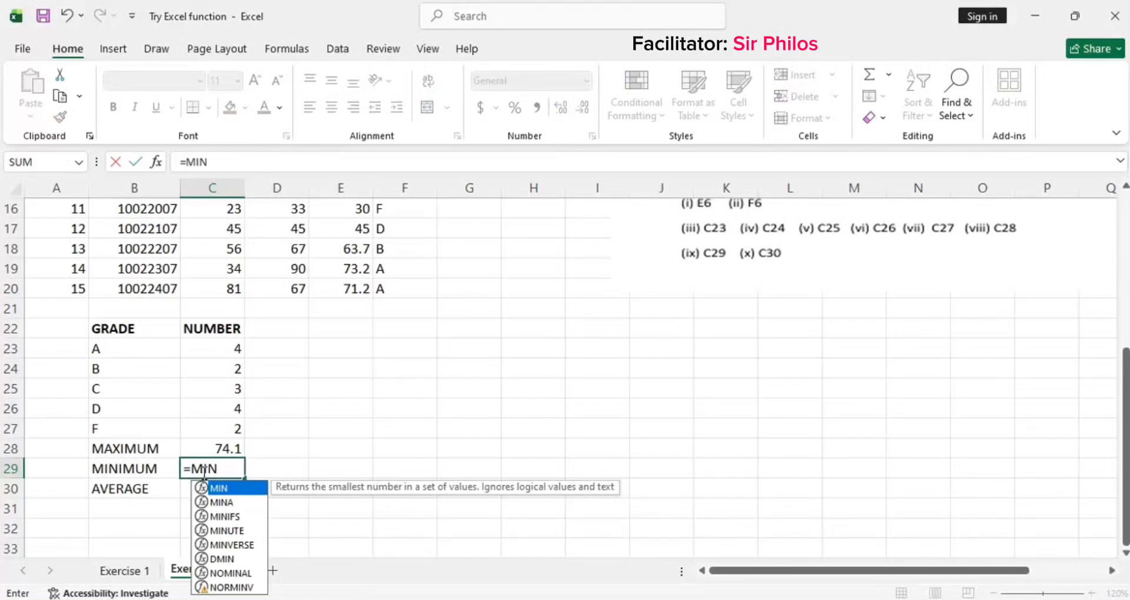
pyautogui.write('(')
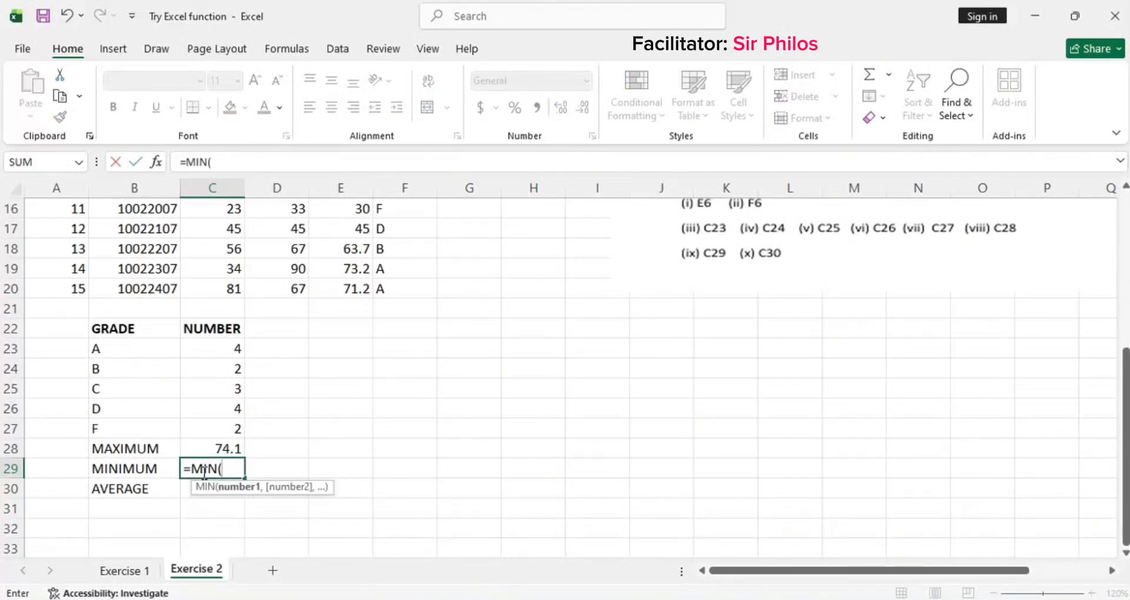
pyautogui.scroll(5, 258, 416)
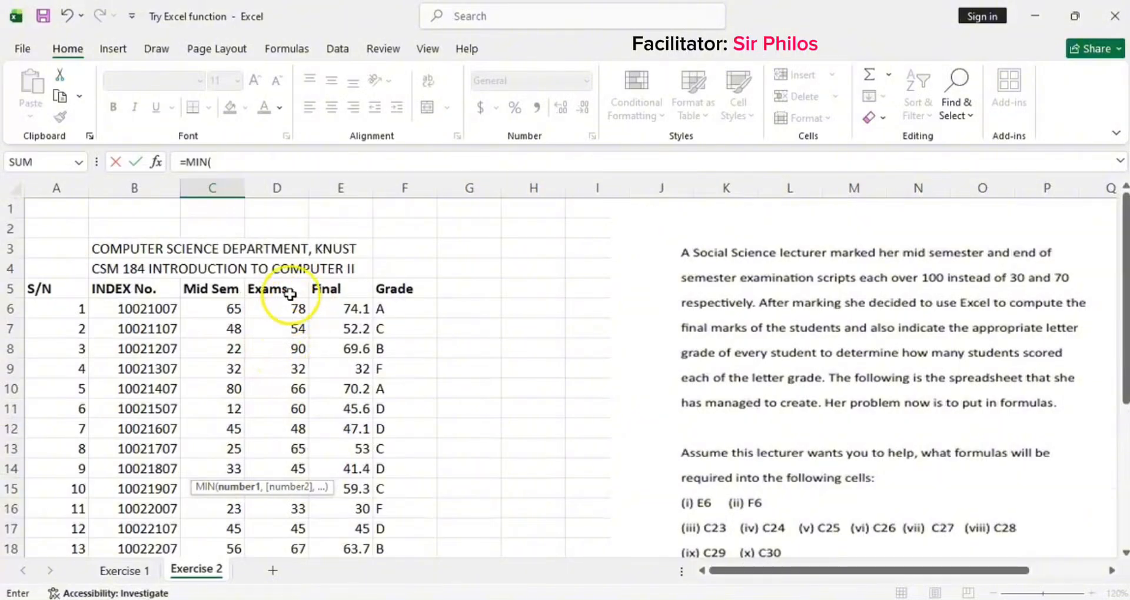
pyautogui.scroll(-2, 296, 315)
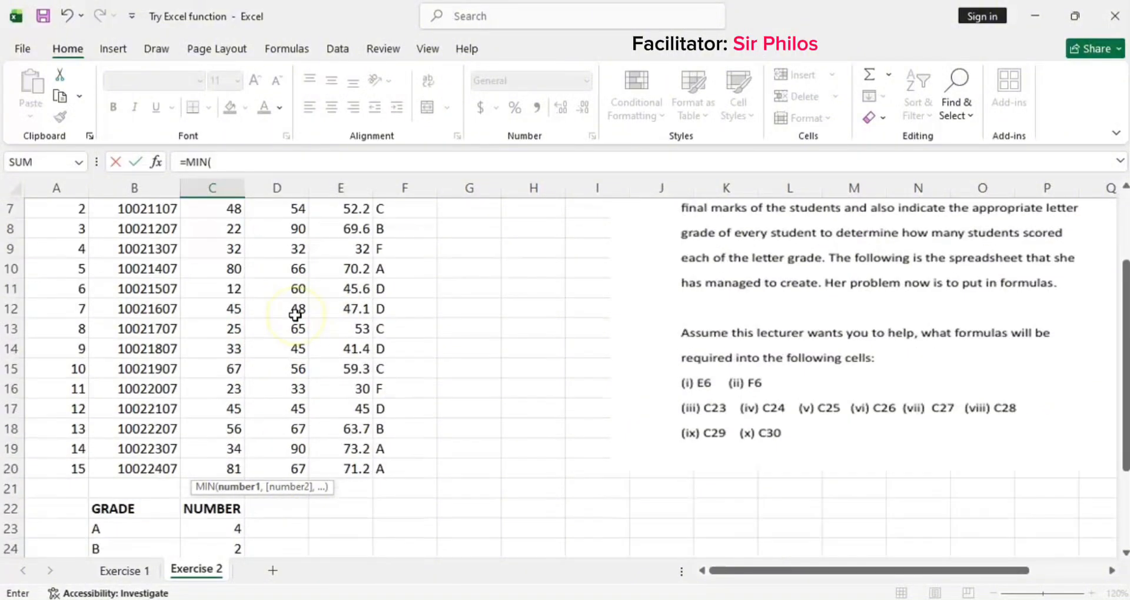
pyautogui.scroll(-3, 262, 469)
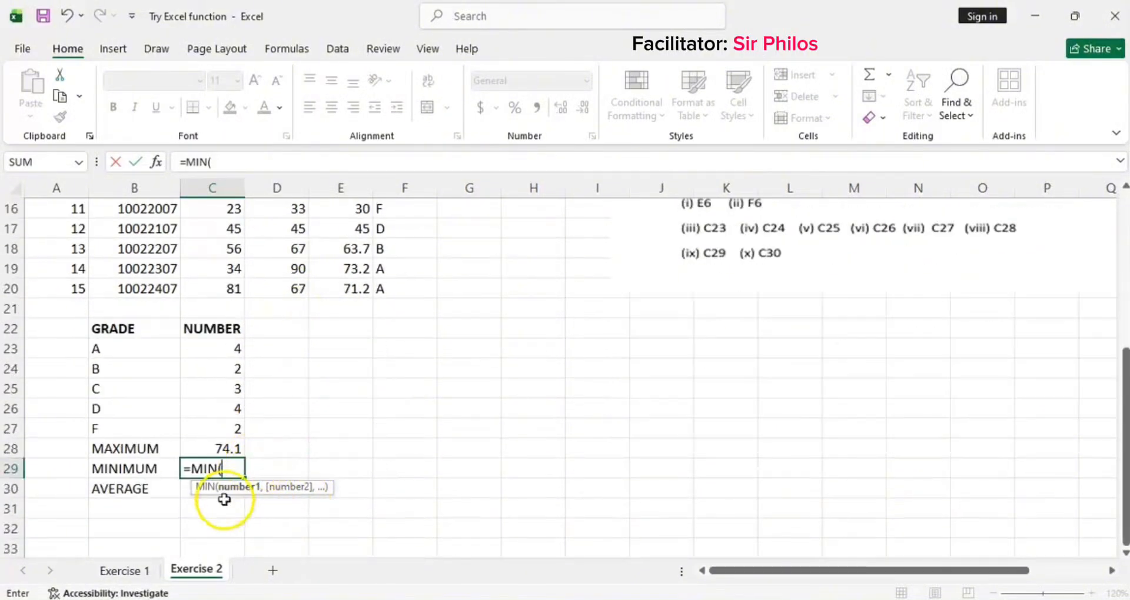
pyautogui.write('E')
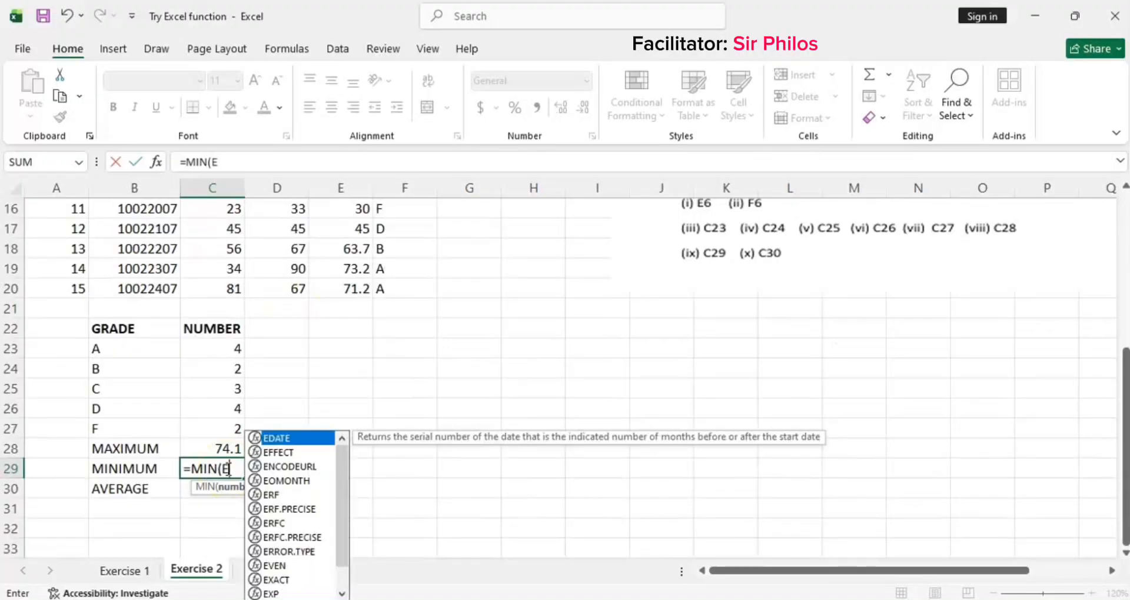
pyautogui.write('6')
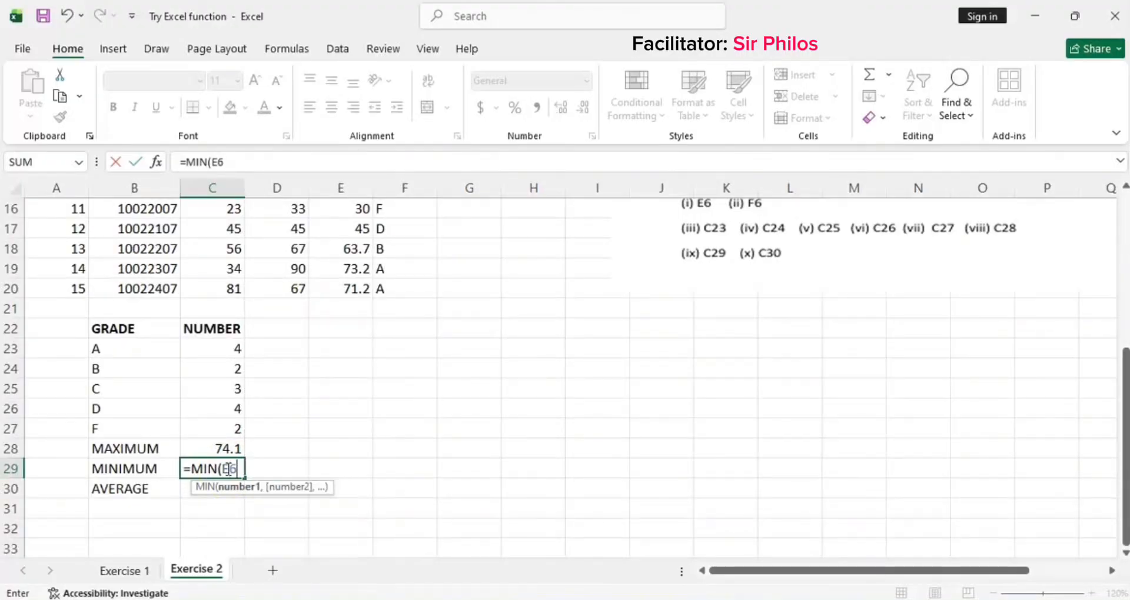
pyautogui.write(':E20)')
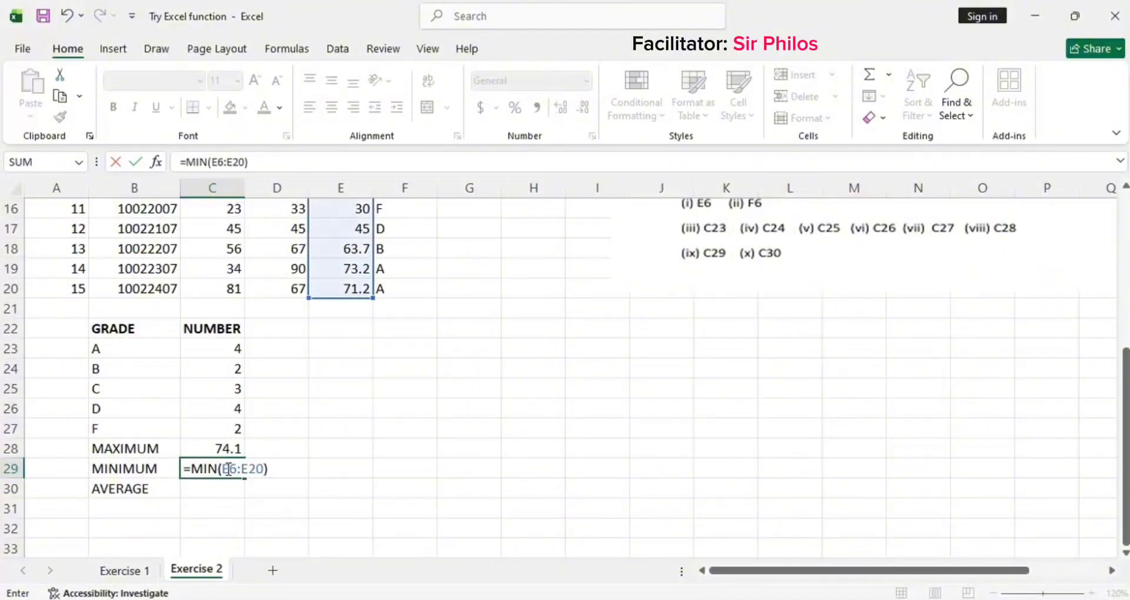
pyautogui.press('Return')
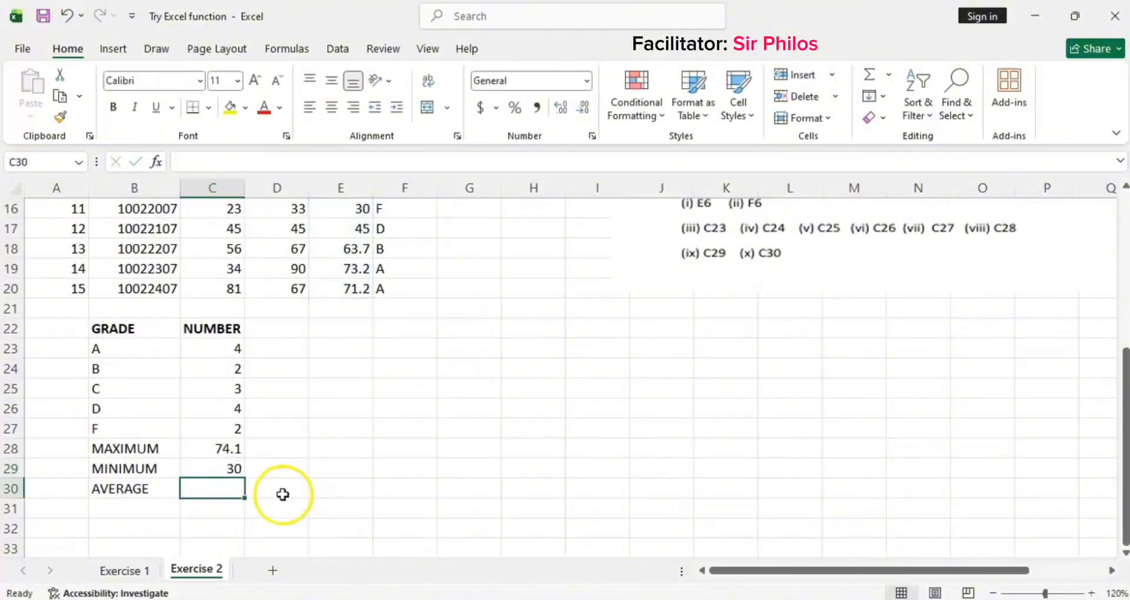
# Step: Make C29's MIN range absolute as $E$6:$E$20 and re-enter the formula
pyautogui.click(228, 469)
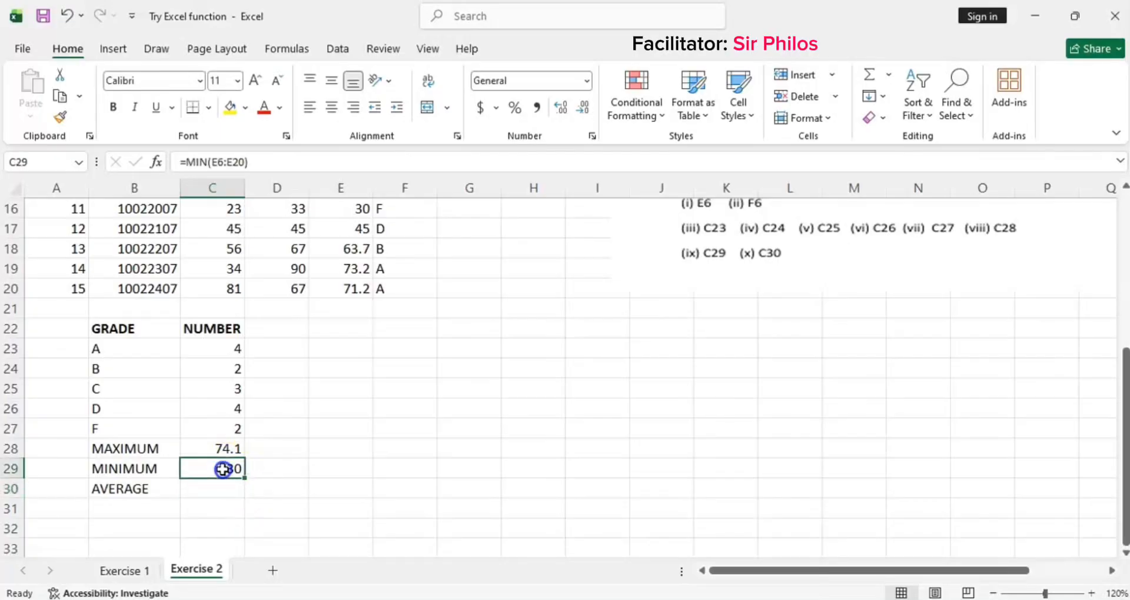
pyautogui.click(221, 161)
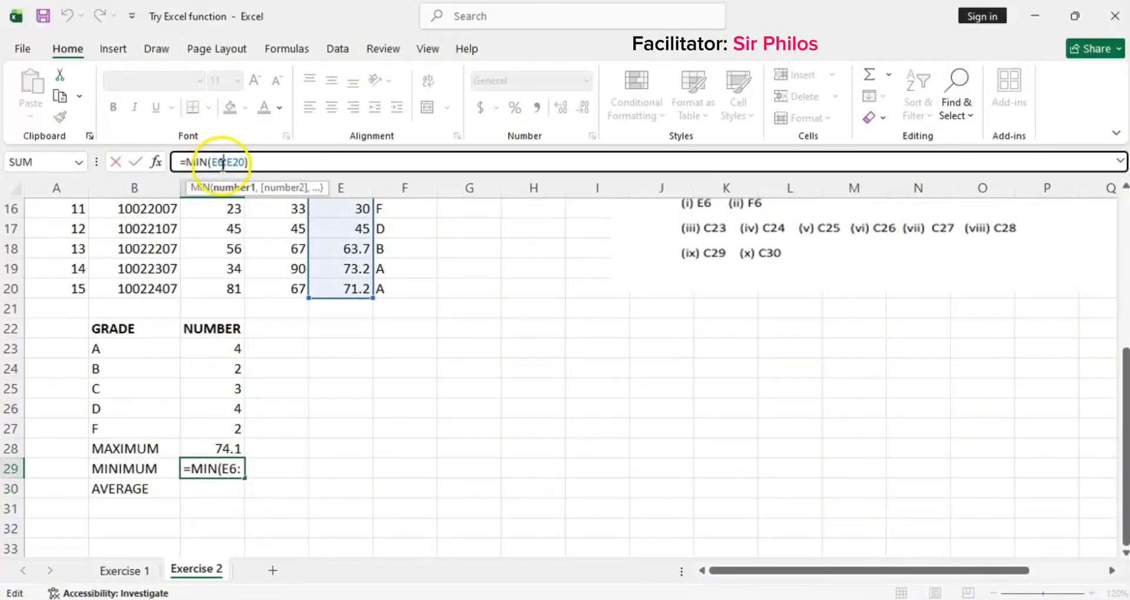
pyautogui.press('F4')
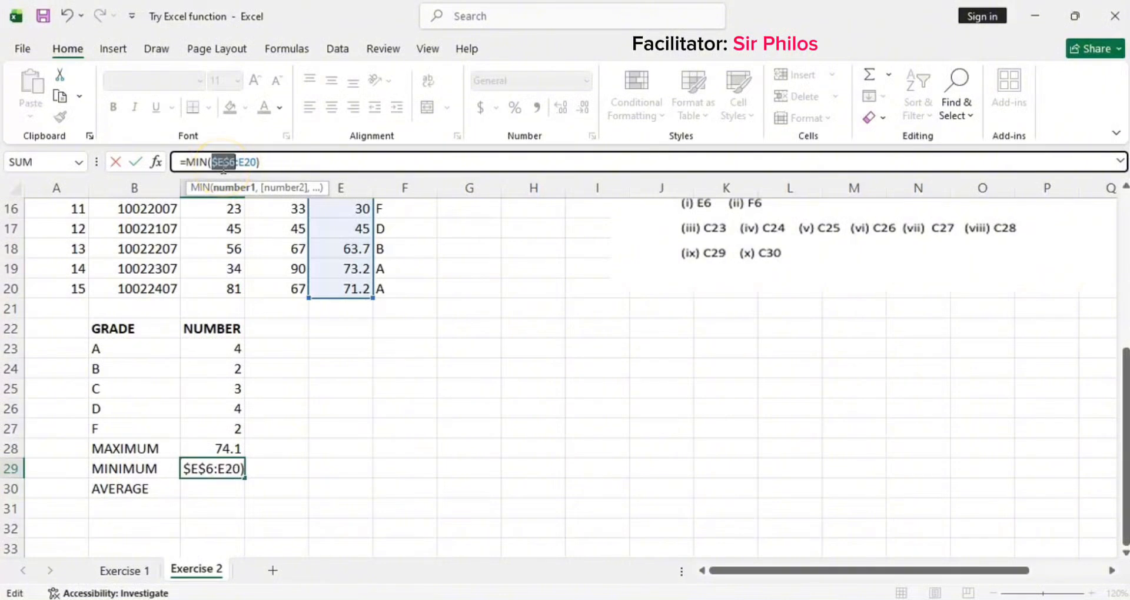
pyautogui.doubleClick(232, 162)
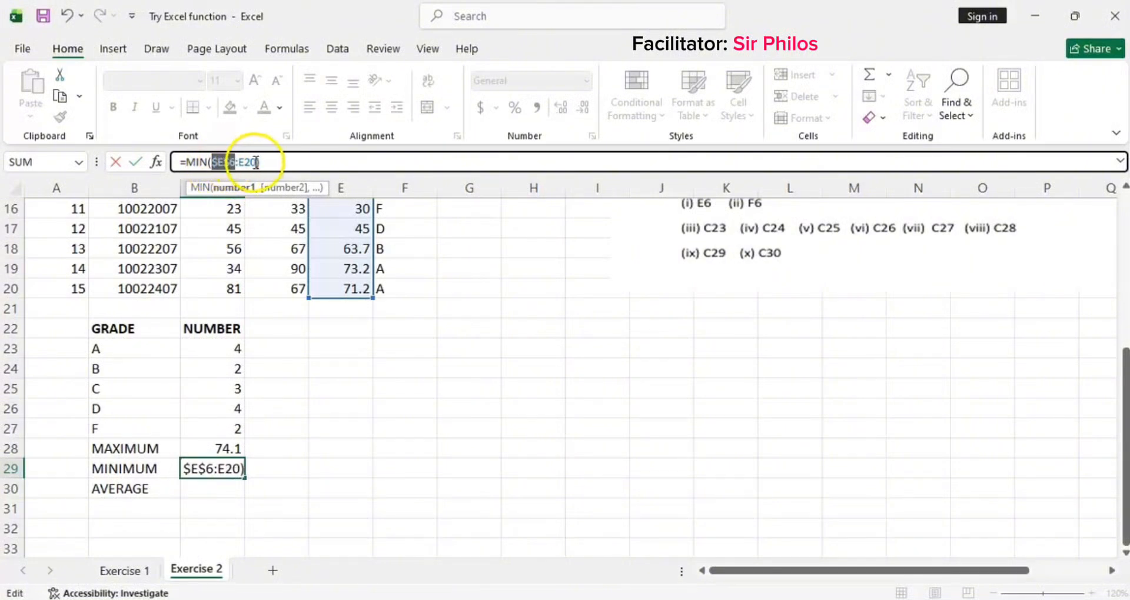
pyautogui.click(255, 162)
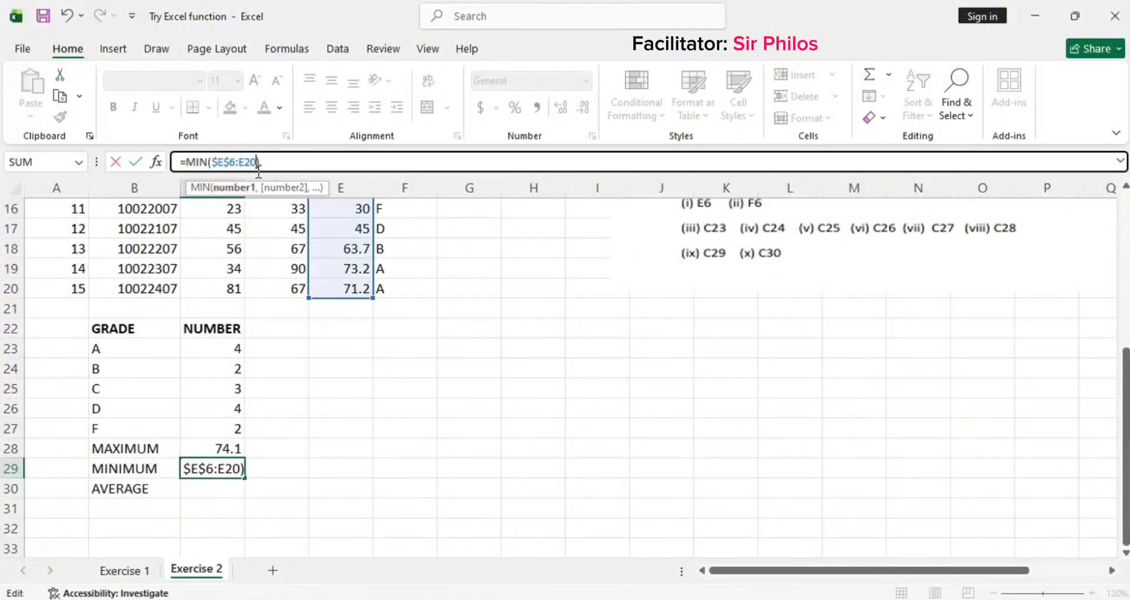
pyautogui.press('F4')
pyautogui.click(289, 161)
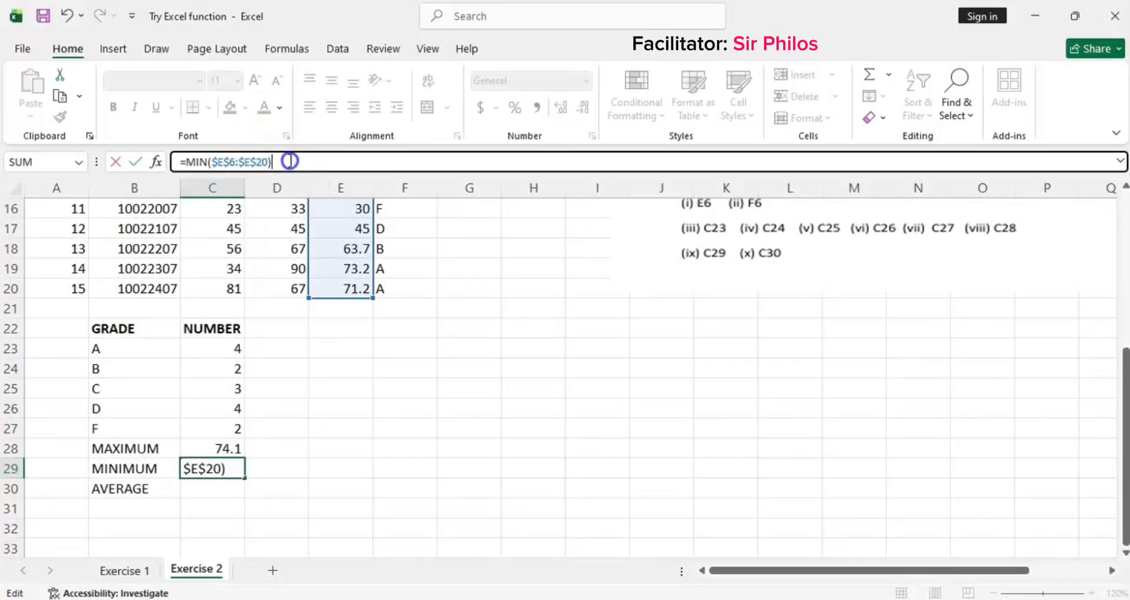
pyautogui.press('Return')
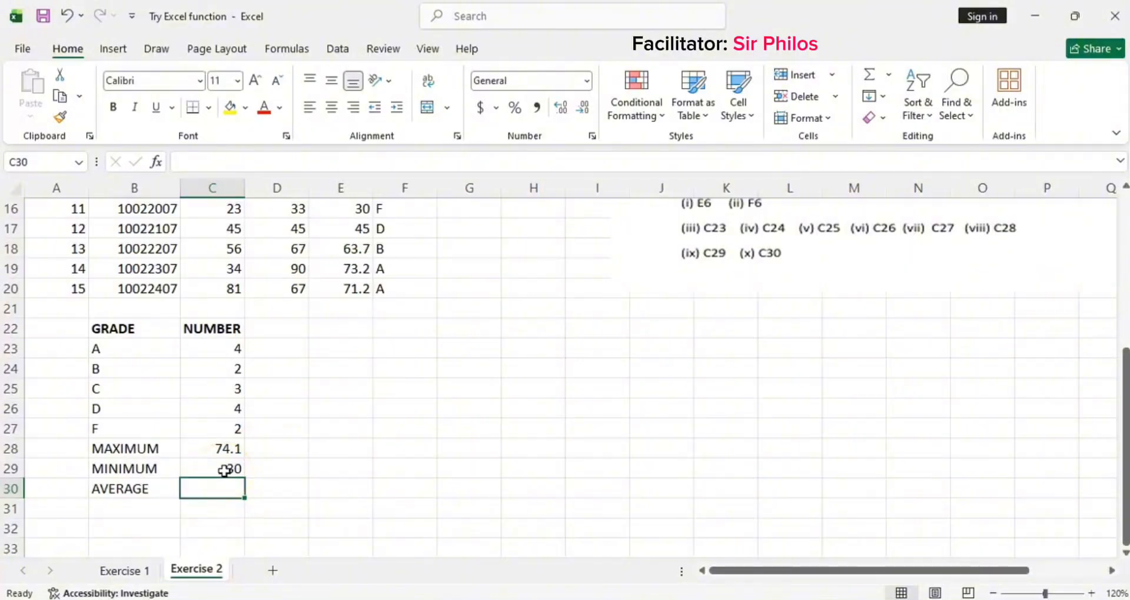
# Step: Start an AVERAGE function in C30 beside the AVERAGE label
pyautogui.click(223, 489)
pyautogui.write('=')
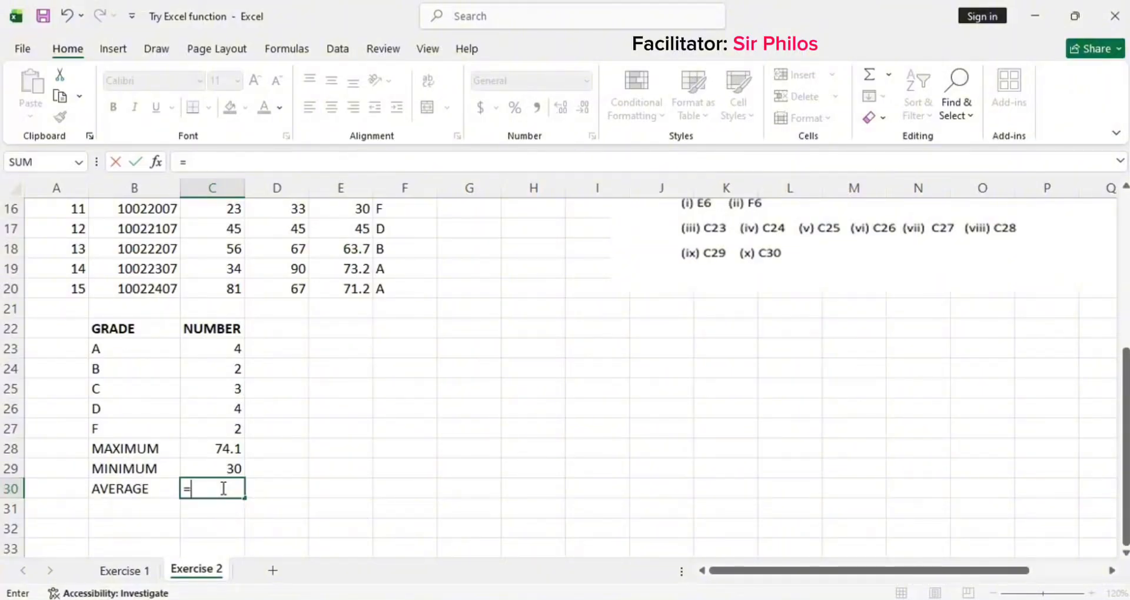
pyautogui.write('AV')
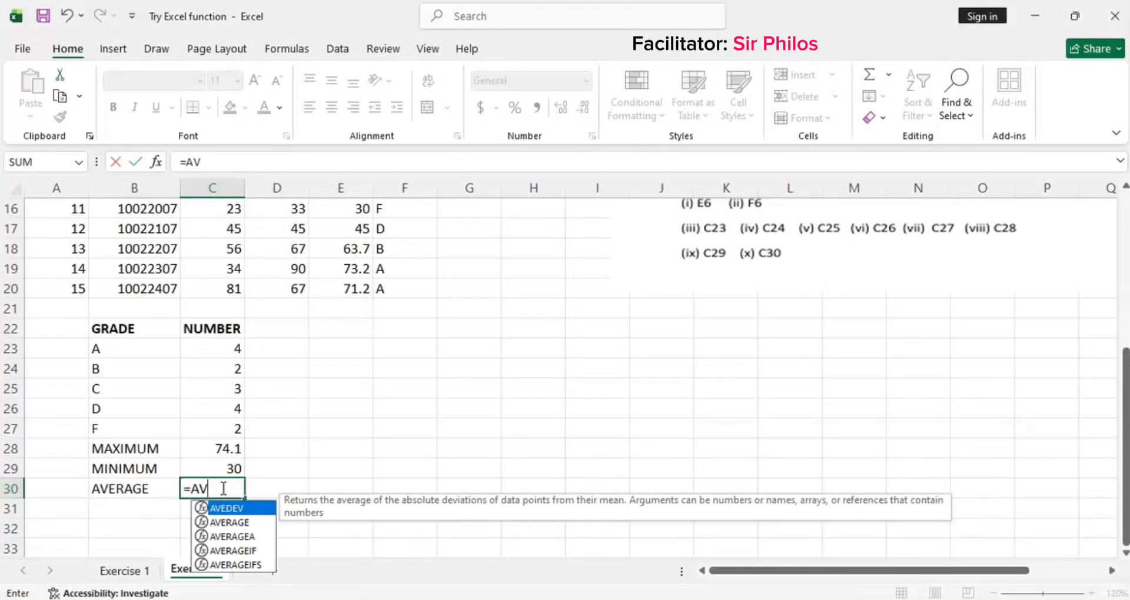
pyautogui.doubleClick(236, 522)
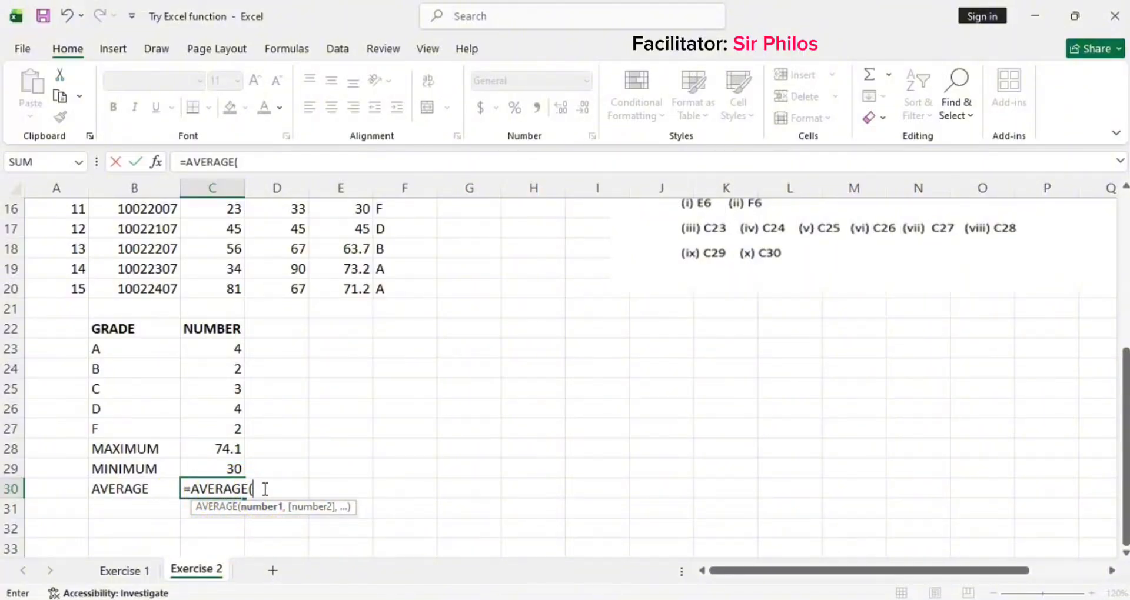
# Step: Give AVERAGE the absolute Final column range $E$6:$E$20, close the bracket, and enter C30's formula
pyautogui.write('E')
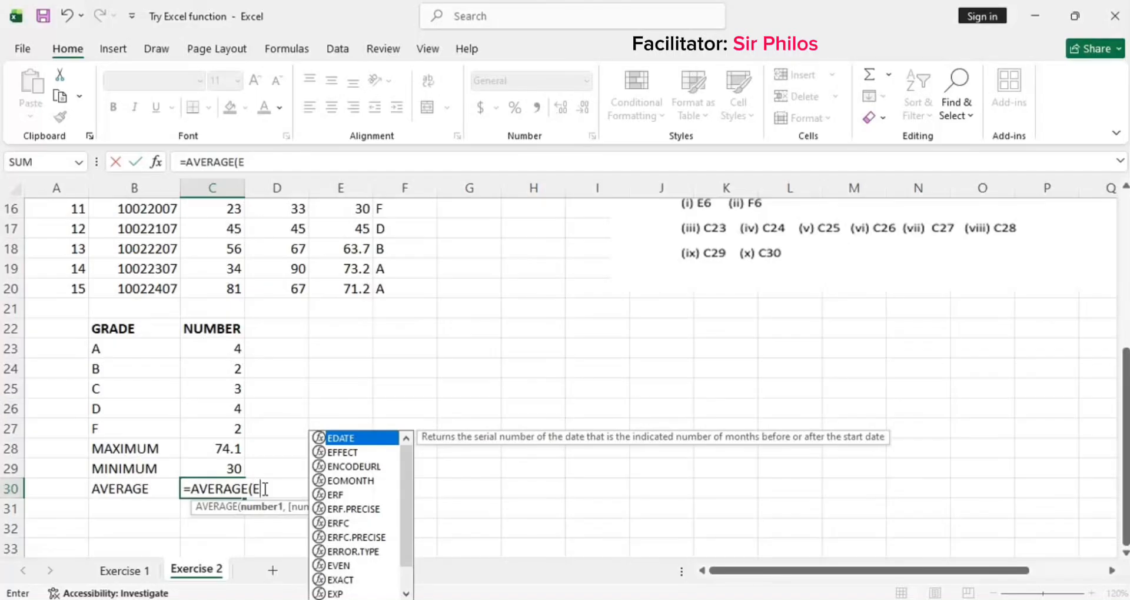
pyautogui.write('6')
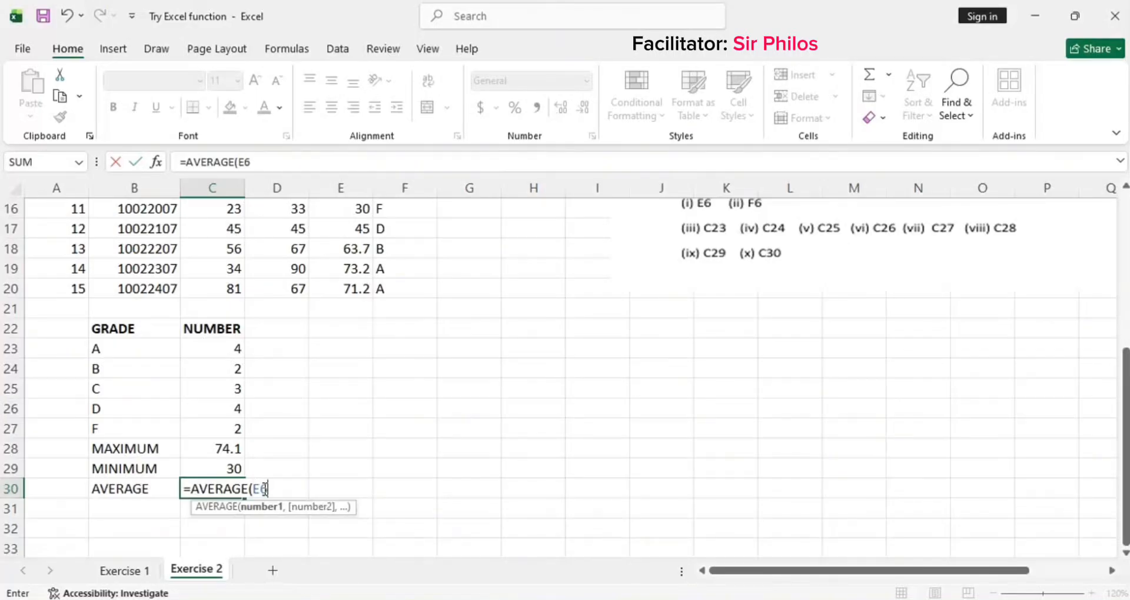
pyautogui.press('F4')
pyautogui.click(293, 488)
pyautogui.write(':E')
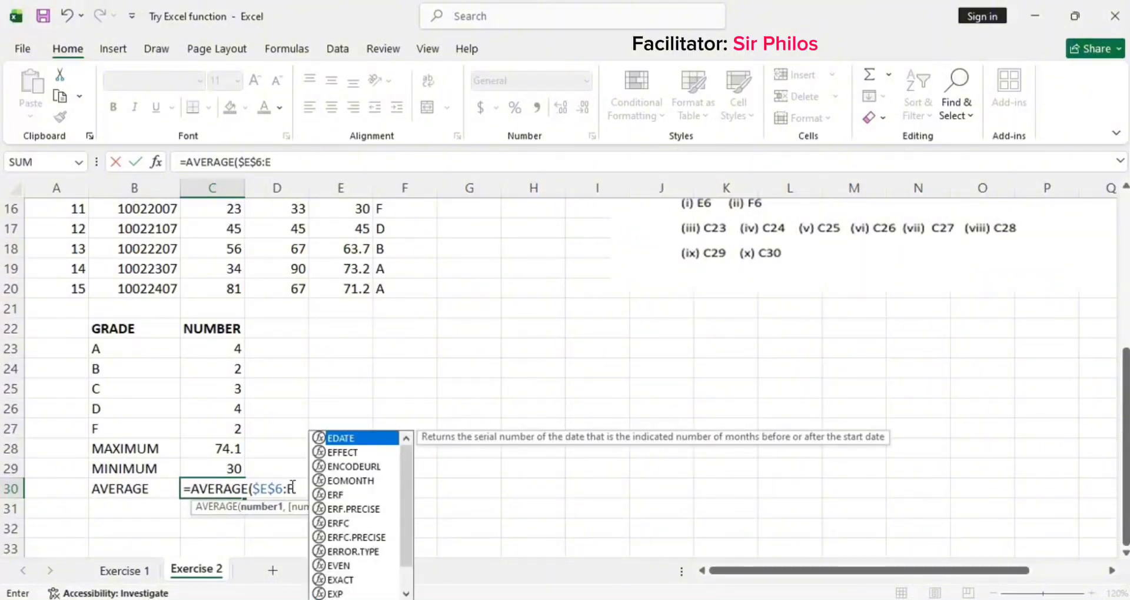
pyautogui.write('20')
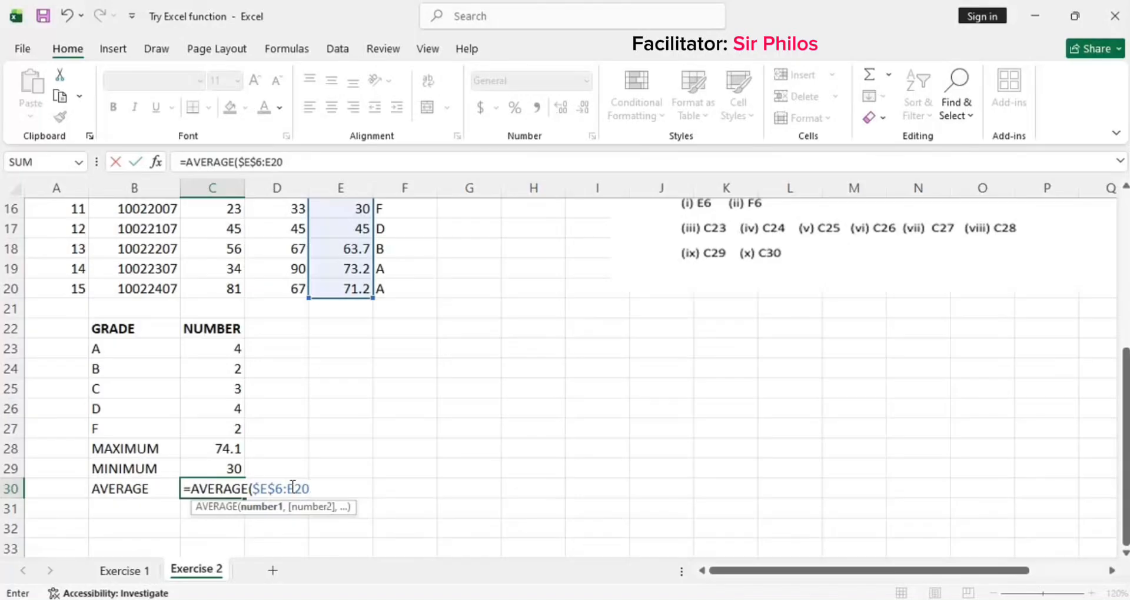
pyautogui.press('F4')
pyautogui.write(')')
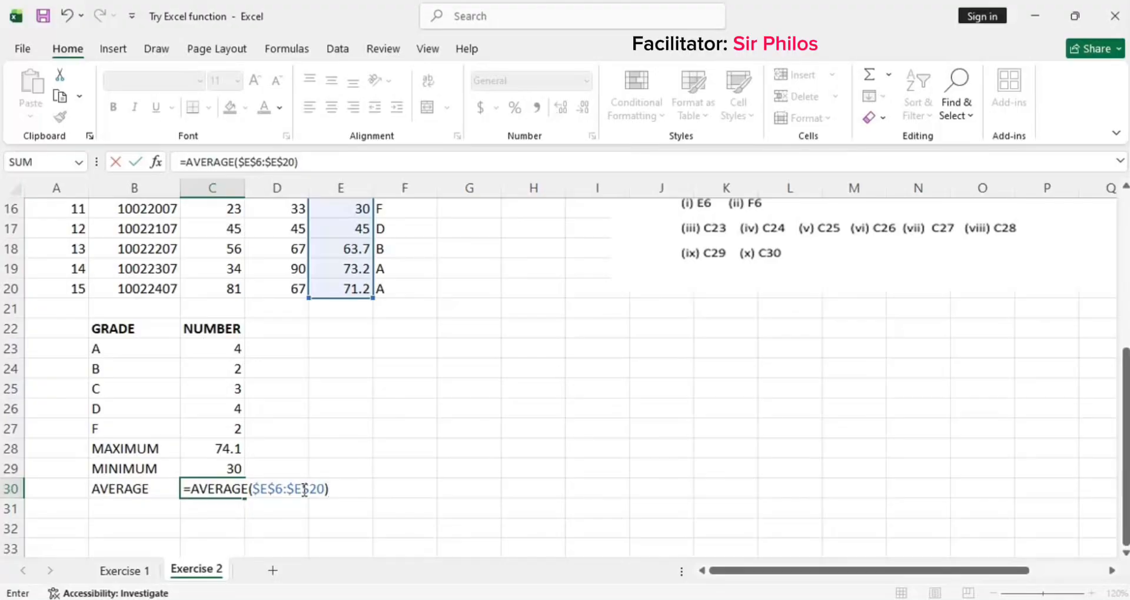
pyautogui.press('Return')
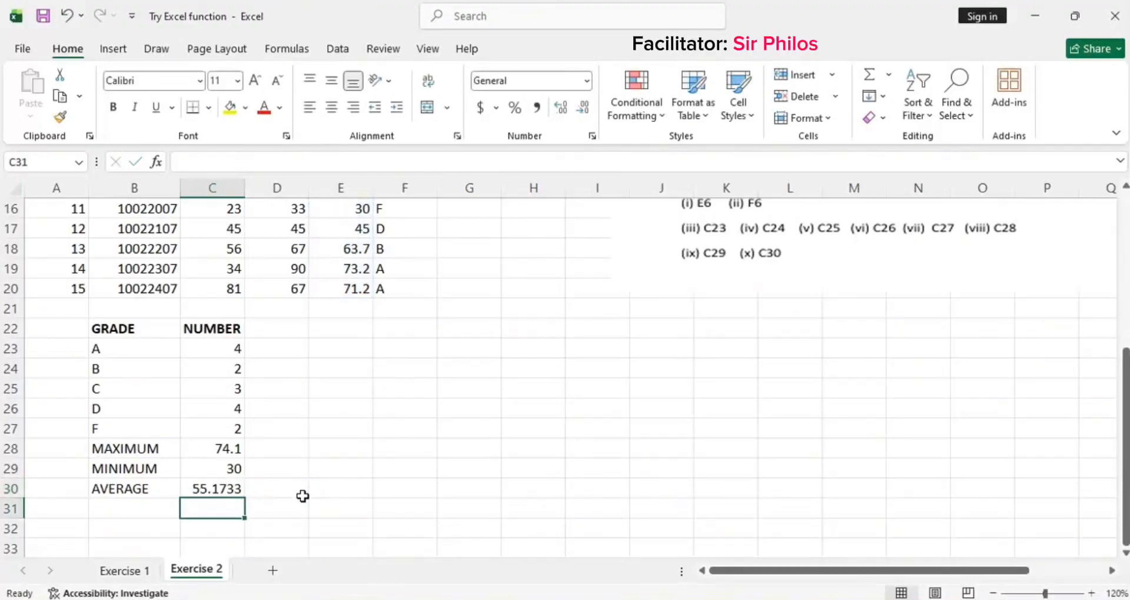
# Step: Review C30's AVERAGE formula and scroll through the sheet to check the data and the list of required cells
pyautogui.click(199, 491)
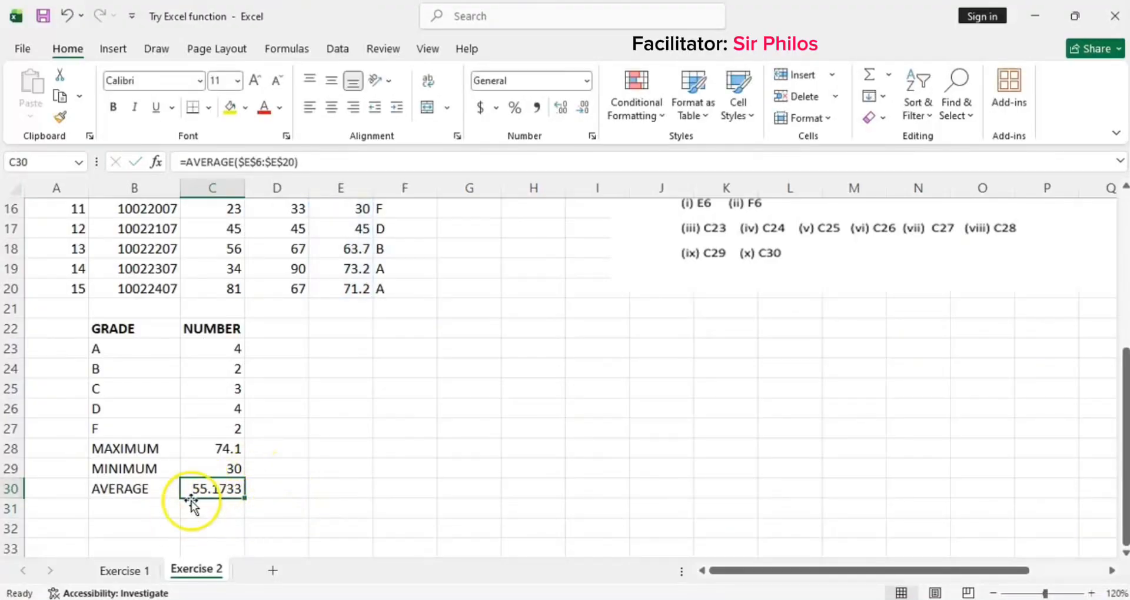
pyautogui.scroll(3, 248, 475)
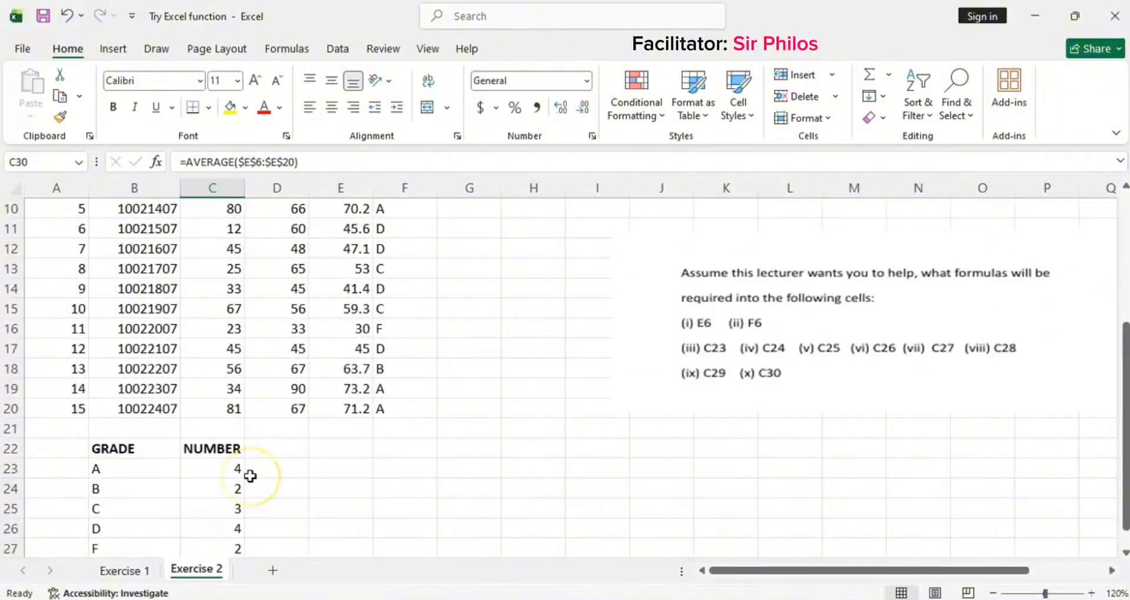
pyautogui.scroll(2, 250, 476)
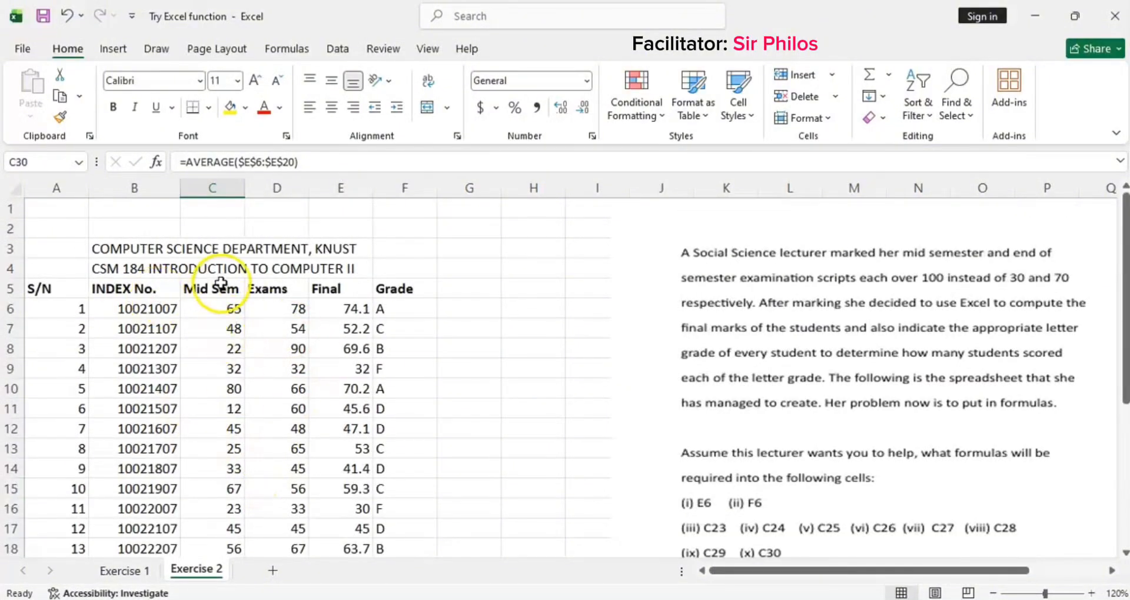
pyautogui.scroll(-2, 200, 327)
pyautogui.scroll(1, 242, 361)
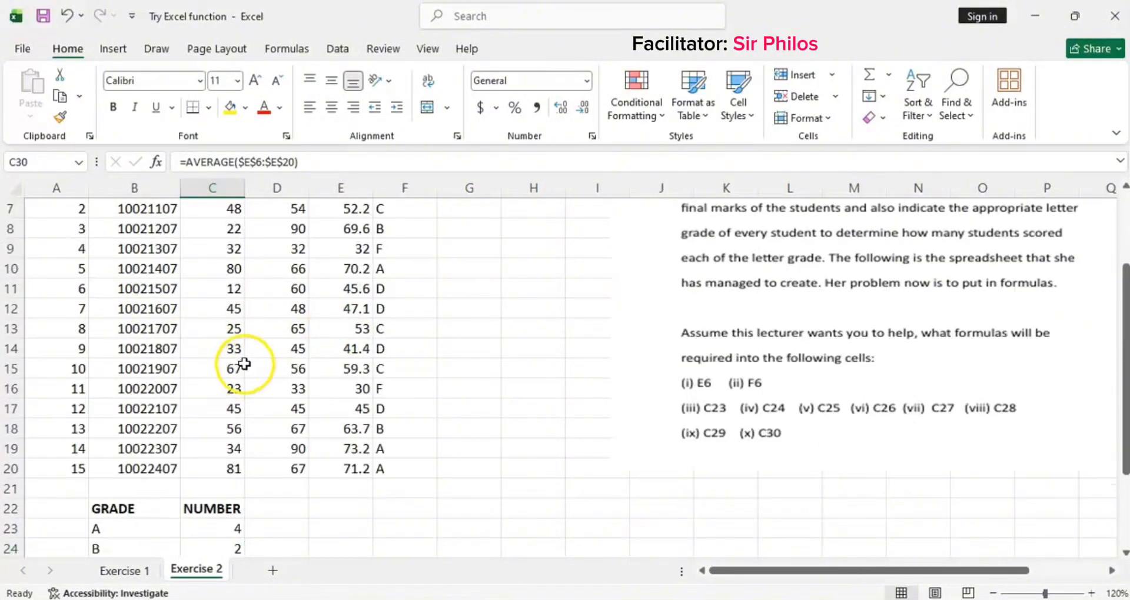
pyautogui.scroll(2, 216, 340)
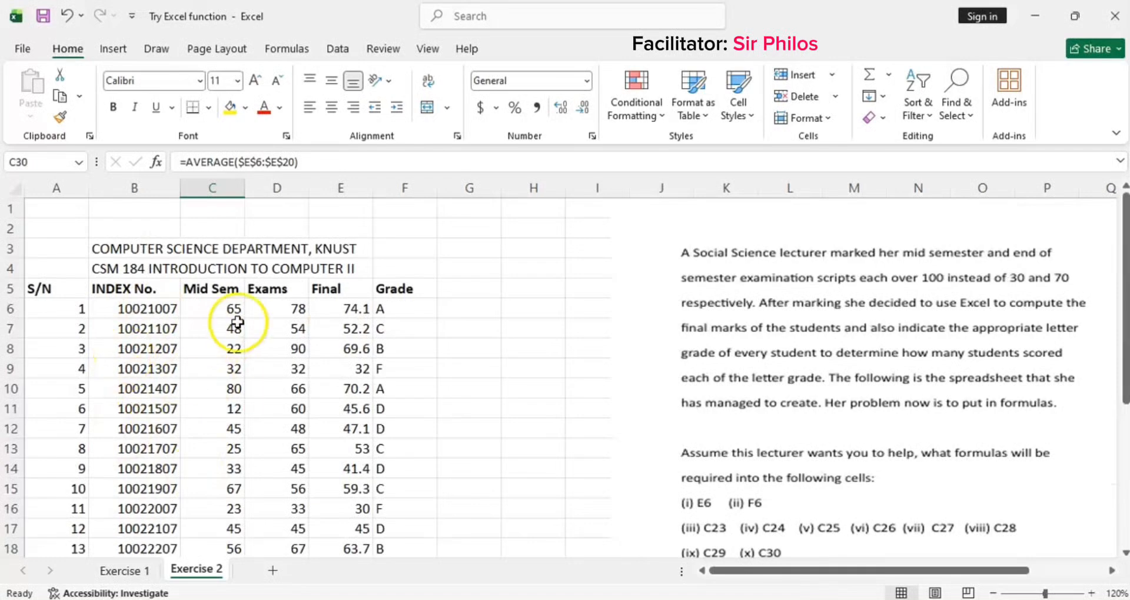
pyautogui.scroll(-3, 241, 331)
pyautogui.scroll(-3, 241, 330)
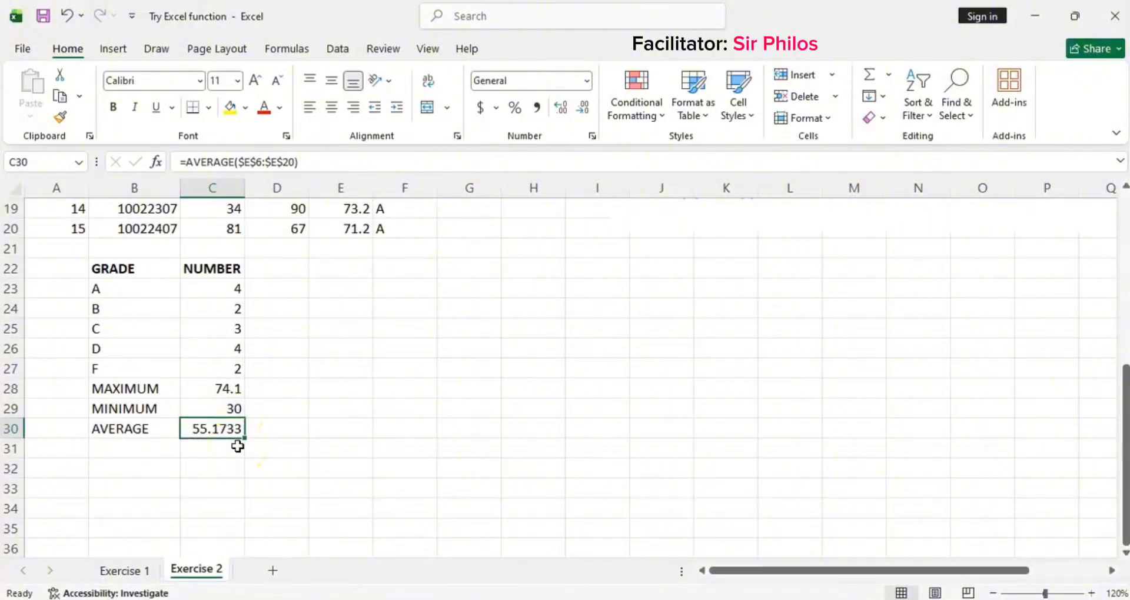
pyautogui.scroll(6, 342, 424)
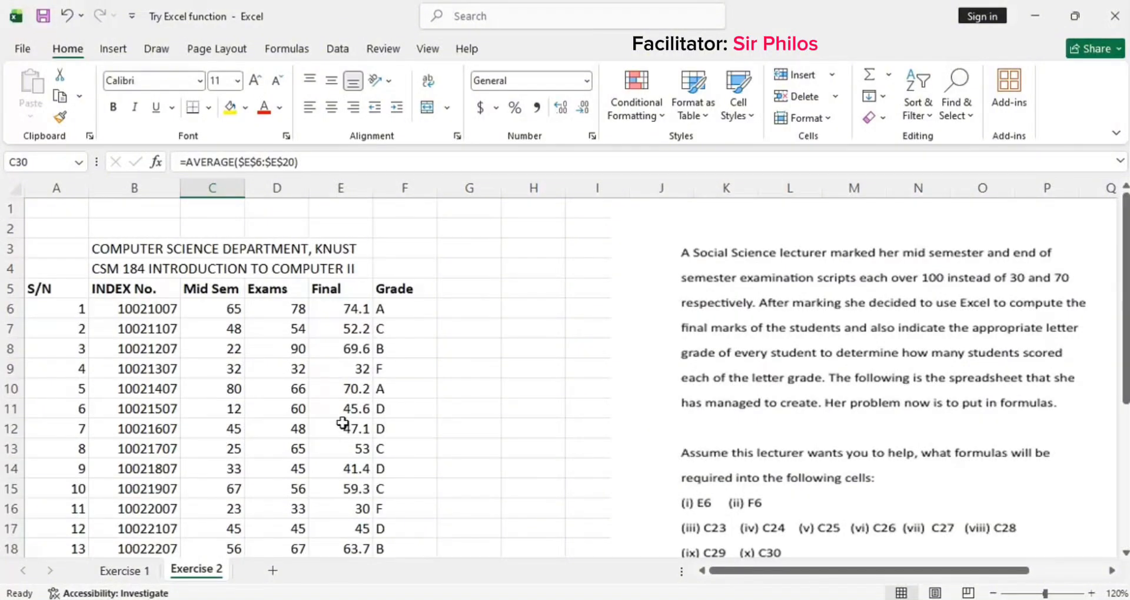